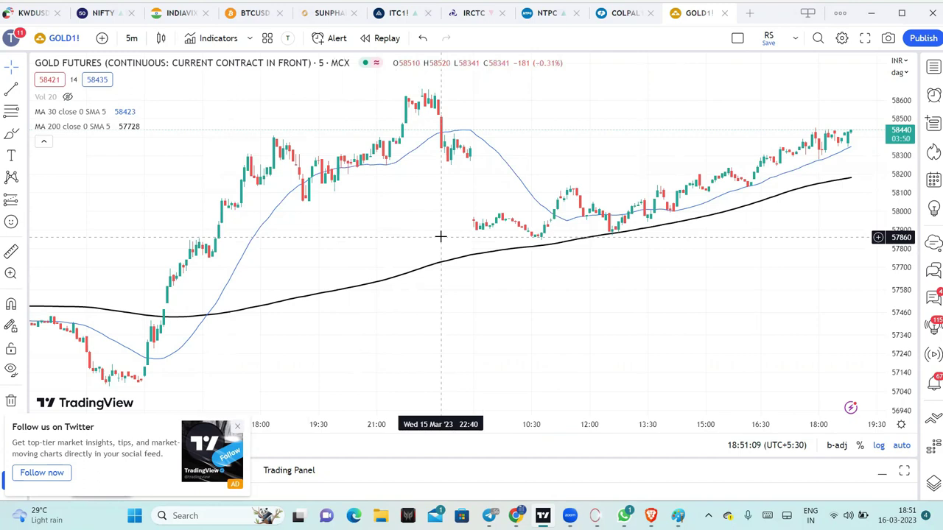
Review the gold futures chart on the 1-hour interval and on the 1-day interval.
{"action": "scroll", "coordinate": [440, 235], "scroll_direction": "down", "scroll_amount": 2}
{"action": "left_click", "coordinate": [131, 37]}
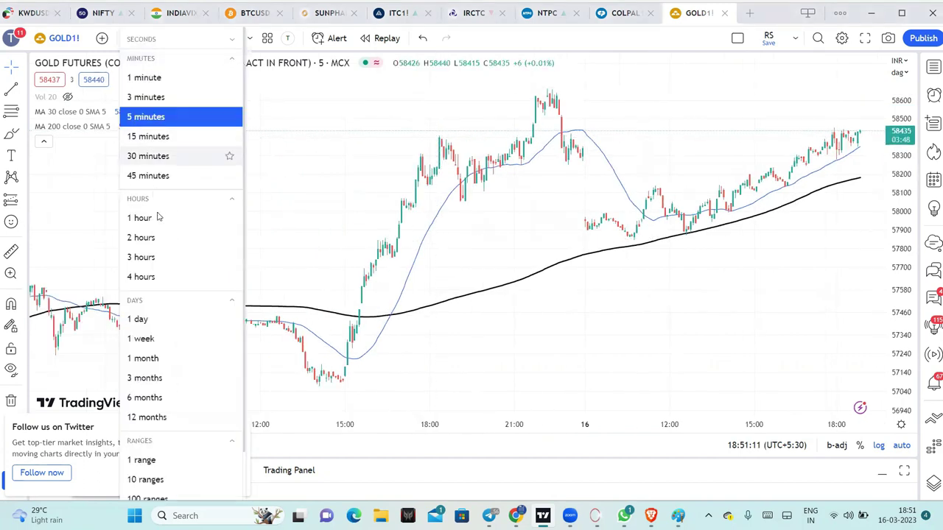
{"action": "left_click", "coordinate": [156, 215]}
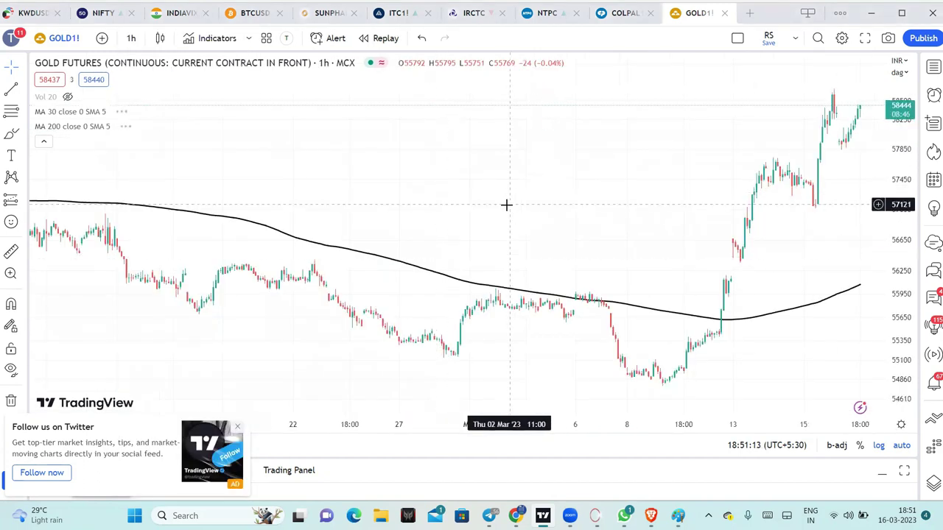
{"action": "left_click", "coordinate": [131, 38]}
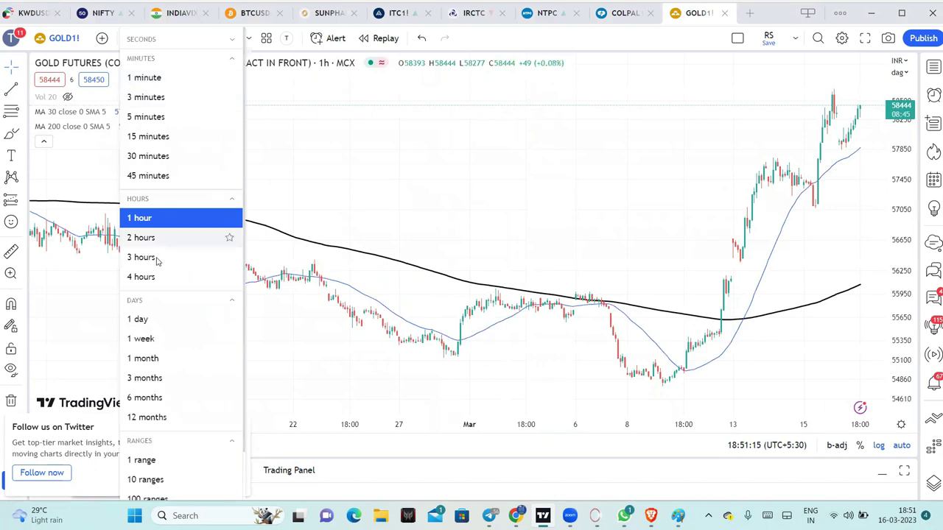
{"action": "left_click", "coordinate": [140, 319]}
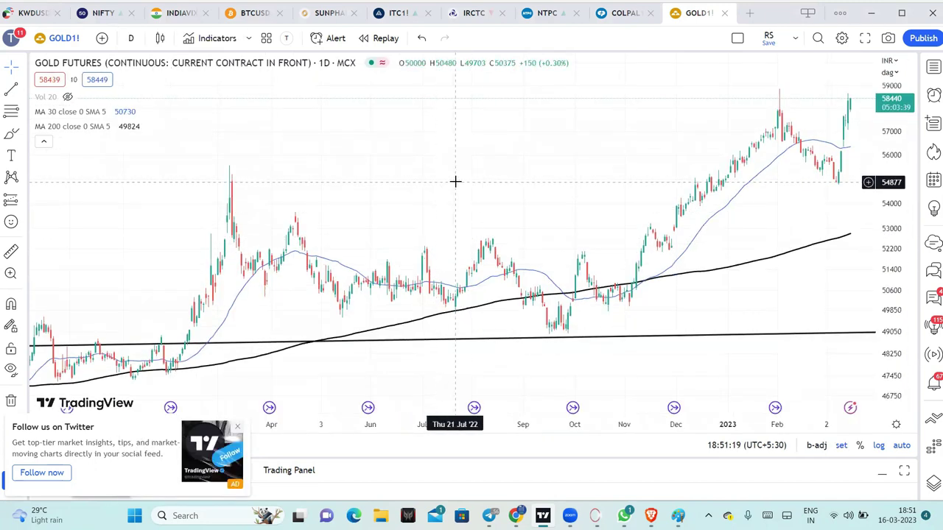
{"action": "scroll", "coordinate": [455, 182], "scroll_direction": "down", "scroll_amount": 2}
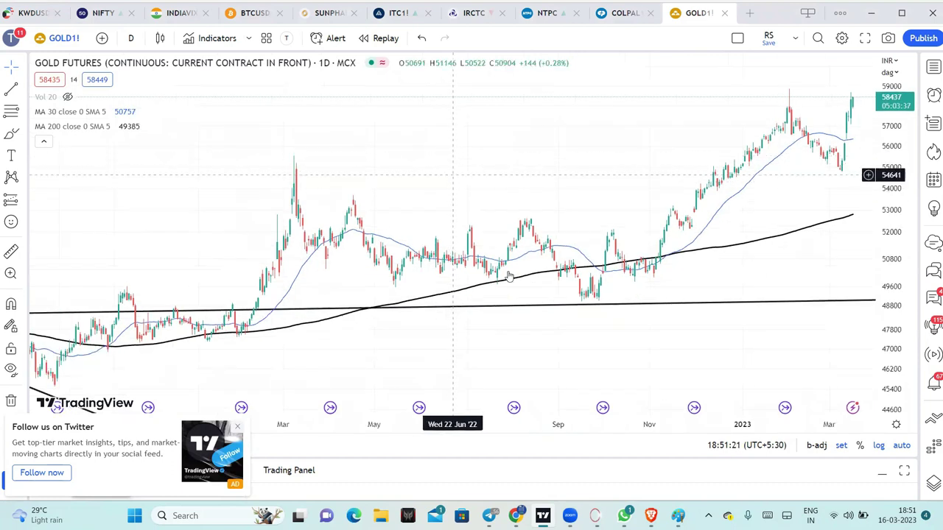
Set the gold futures chart to the 1-week interval.
{"action": "left_click", "coordinate": [130, 43]}
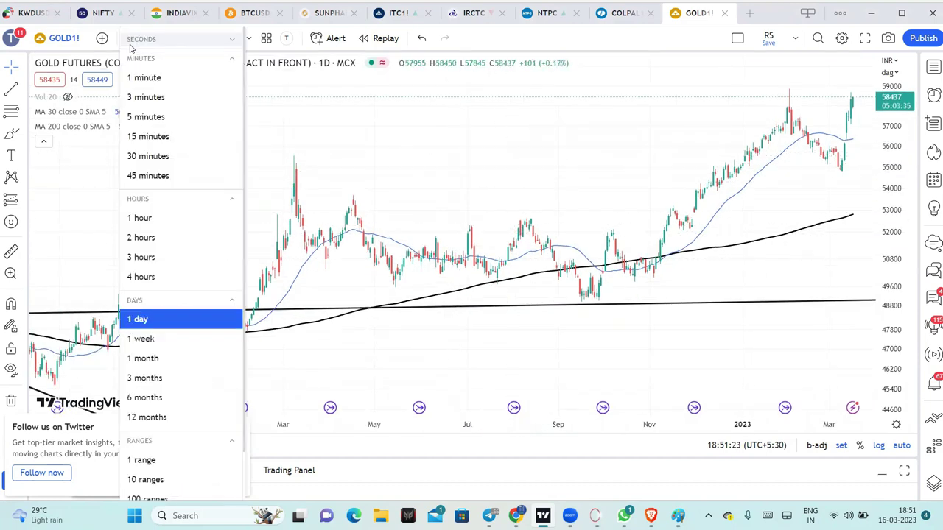
{"action": "left_click", "coordinate": [177, 339]}
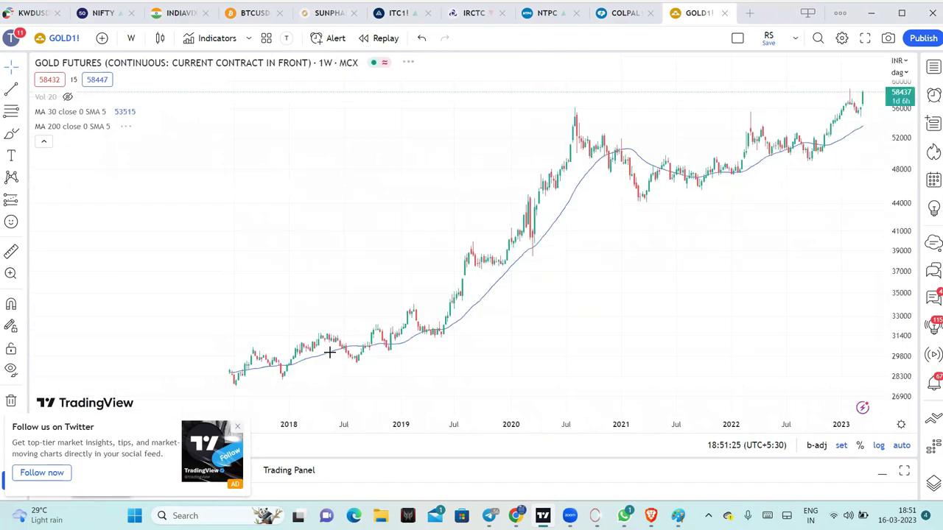
{"action": "scroll", "coordinate": [693, 269], "scroll_direction": "up", "scroll_amount": 2}
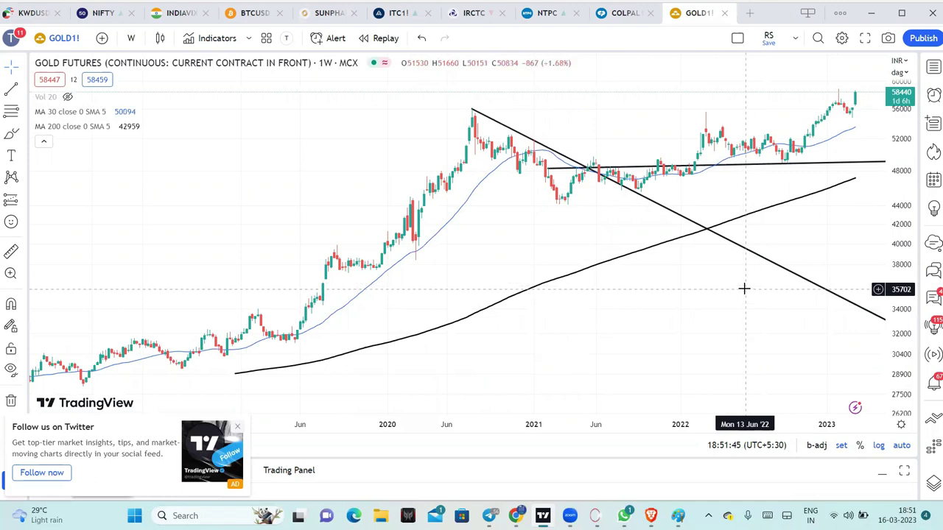
Draw a thick, nearly horizontal resistance line extending forward along the 2020 high, from 24 Feb 2020 at about 56168 through 15 Nov 2021.
{"action": "scroll", "coordinate": [743, 288], "scroll_direction": "up", "scroll_amount": 2}
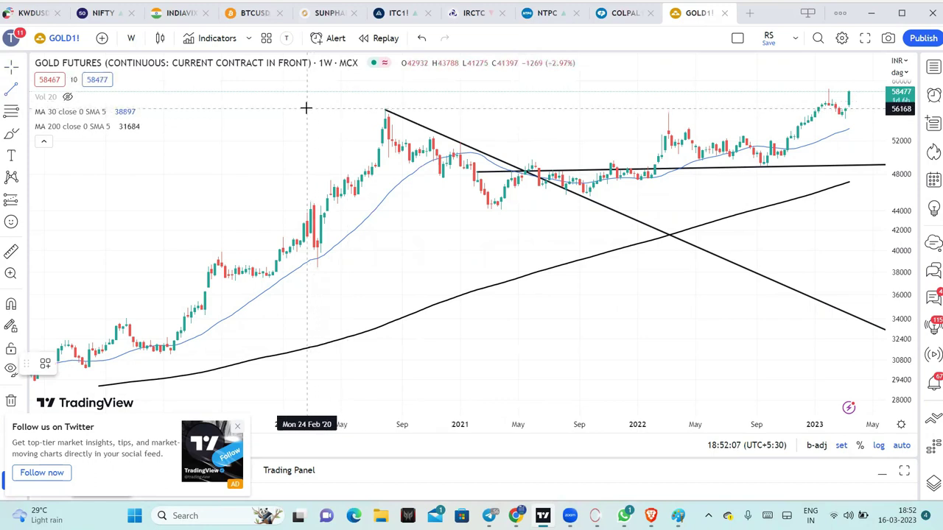
{"action": "left_click_drag", "start_coordinate": [307, 109], "coordinate": [611, 108]}
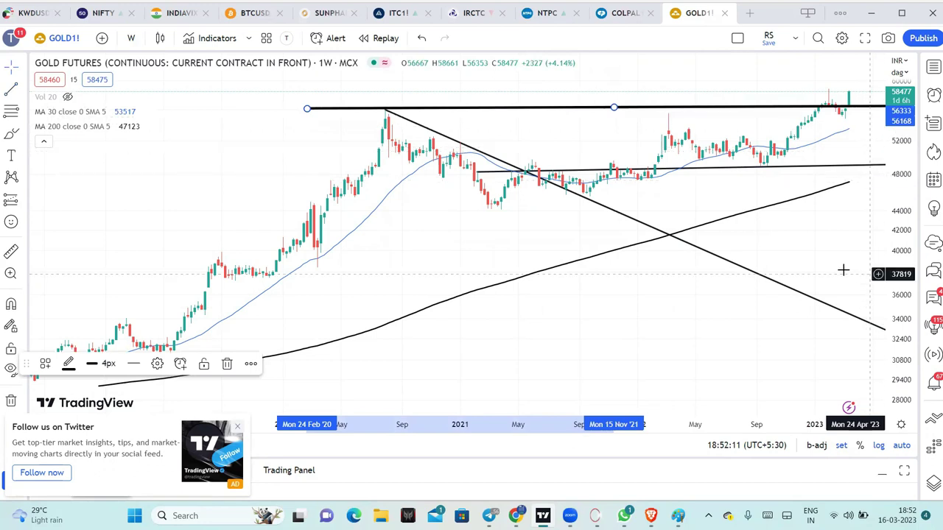
{"action": "scroll", "coordinate": [842, 269], "scroll_direction": "up", "scroll_amount": 3}
{"action": "left_click_drag", "start_coordinate": [843, 269], "coordinate": [795, 273]}
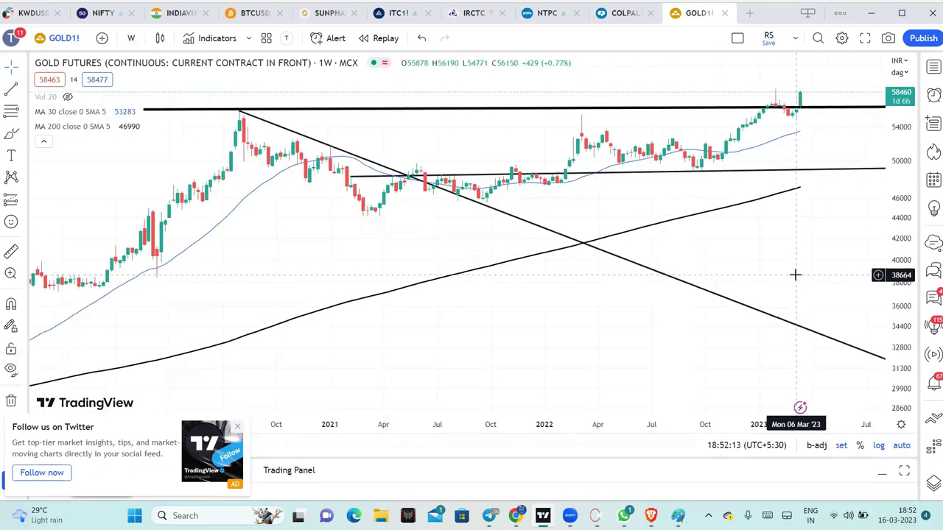
{"action": "scroll", "coordinate": [521, 321], "scroll_direction": "down", "scroll_amount": 1}
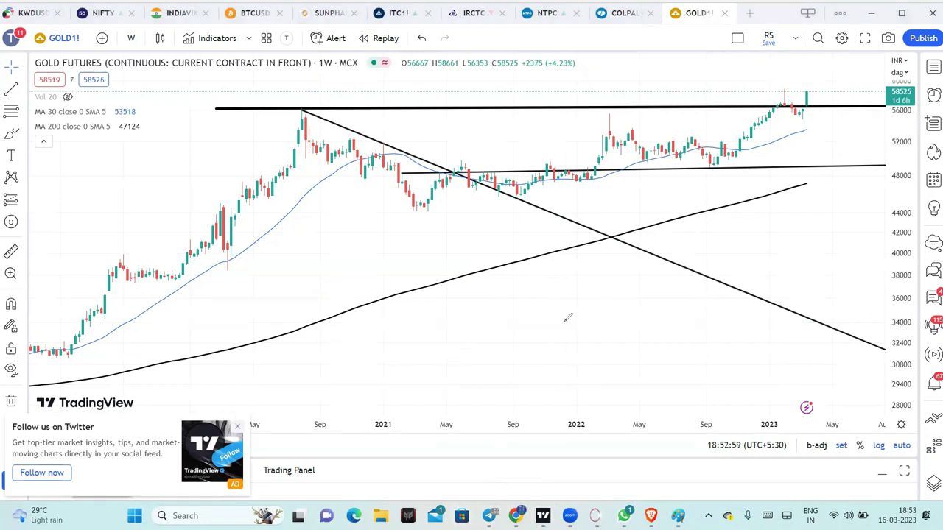
Handwrite red notes below the price action with an underline and falling, rising and sideways arrows, and clear all the markings.
{"action": "mouse_move", "coordinate": [507, 307]}
{"action": "left_mouse_down"}
{"action": "mouse_move", "coordinate": [516, 322]}
{"action": "mouse_move", "coordinate": [530, 296]}
{"action": "mouse_move", "coordinate": [519, 315]}
{"action": "mouse_move", "coordinate": [538, 321]}
{"action": "left_mouse_up"}
{"action": "mouse_move", "coordinate": [574, 295]}
{"action": "left_mouse_down"}
{"action": "mouse_move", "coordinate": [564, 299]}
{"action": "mouse_move", "coordinate": [626, 321]}
{"action": "left_mouse_up"}
{"action": "left_click_drag", "start_coordinate": [712, 315], "coordinate": [597, 337]}
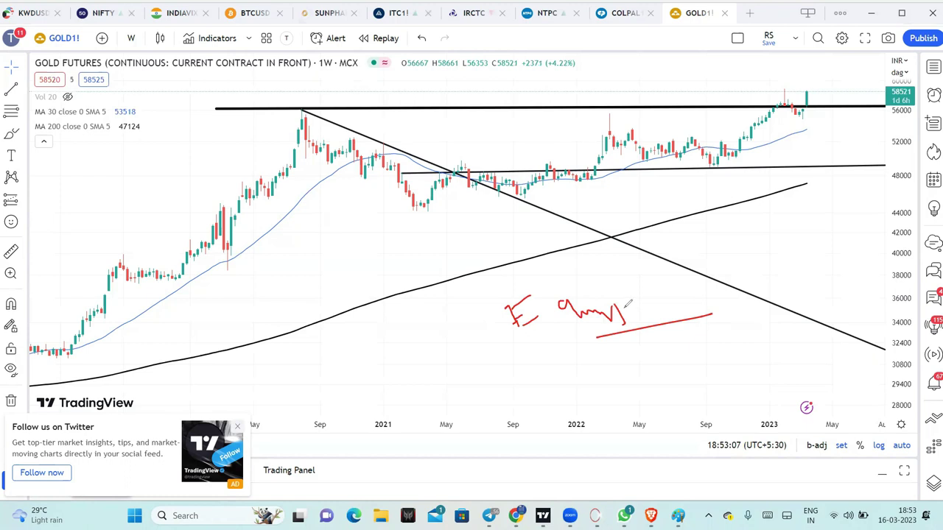
{"action": "mouse_move", "coordinate": [634, 254]}
{"action": "left_mouse_down"}
{"action": "mouse_move", "coordinate": [708, 309]}
{"action": "mouse_move", "coordinate": [781, 213]}
{"action": "mouse_move", "coordinate": [783, 224]}
{"action": "left_mouse_up"}
{"action": "mouse_move", "coordinate": [801, 190]}
{"action": "left_mouse_down"}
{"action": "mouse_move", "coordinate": [810, 205]}
{"action": "mouse_move", "coordinate": [856, 199]}
{"action": "left_mouse_up"}
{"action": "mouse_move", "coordinate": [766, 287]}
{"action": "left_mouse_down"}
{"action": "mouse_move", "coordinate": [794, 272]}
{"action": "mouse_move", "coordinate": [817, 279]}
{"action": "mouse_move", "coordinate": [801, 290]}
{"action": "mouse_move", "coordinate": [870, 274]}
{"action": "left_mouse_up"}
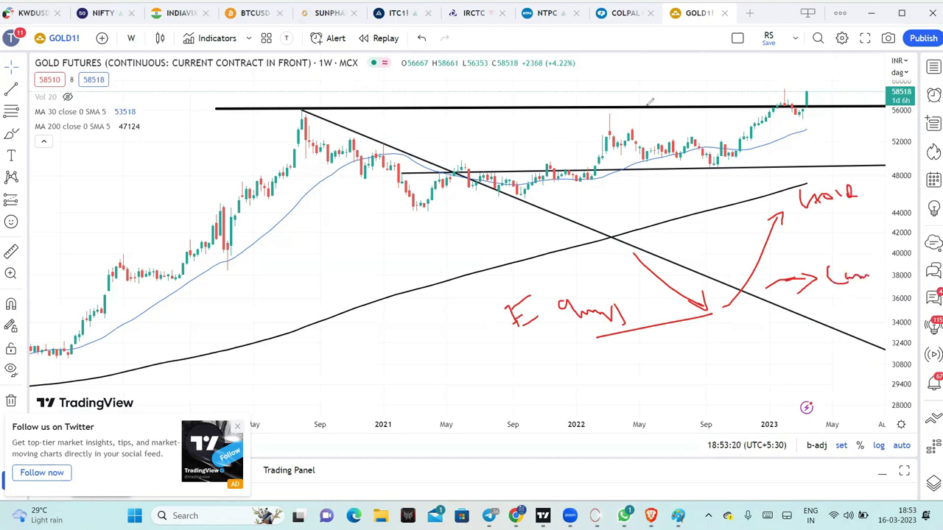
{"action": "key", "text": "e"}
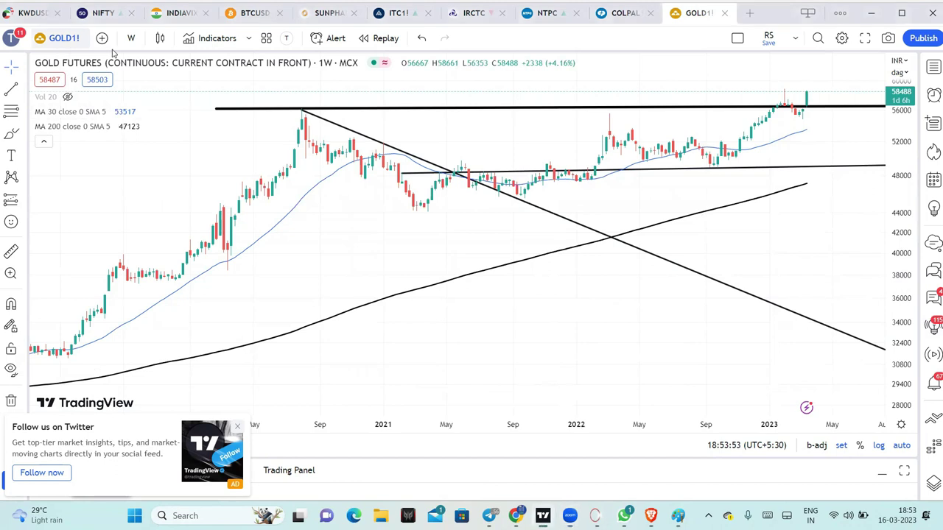
Load the ratio chart GOLD1!/NIFTY by dividing the gold futures symbol by the NIFTY 50 index.
{"action": "left_click", "coordinate": [64, 38]}
{"action": "left_click", "coordinate": [293, 104]}
{"action": "type", "text": "/"}
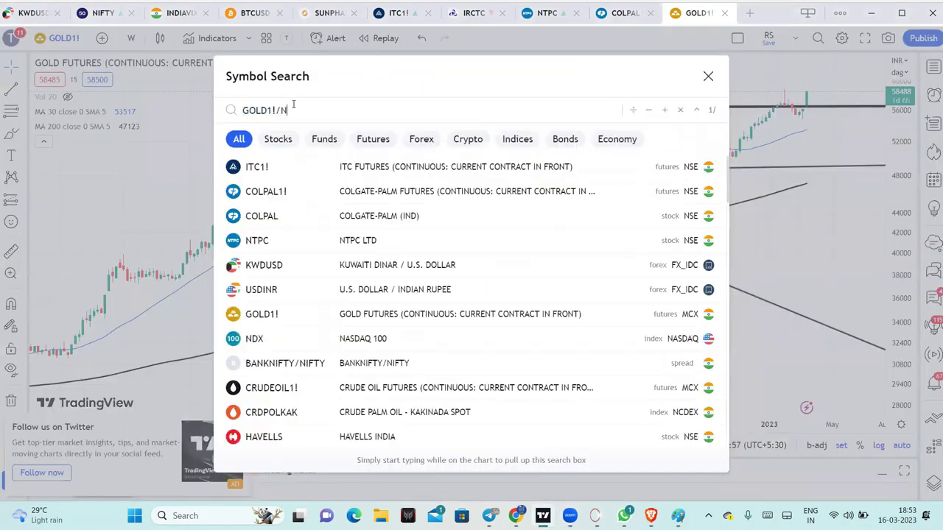
{"action": "type", "text": "NIFTY"}
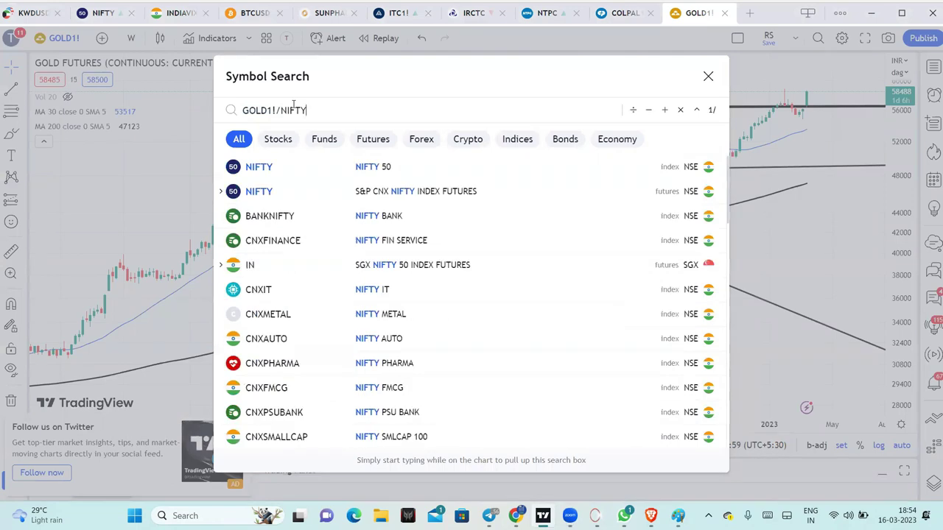
{"action": "left_click", "coordinate": [382, 168]}
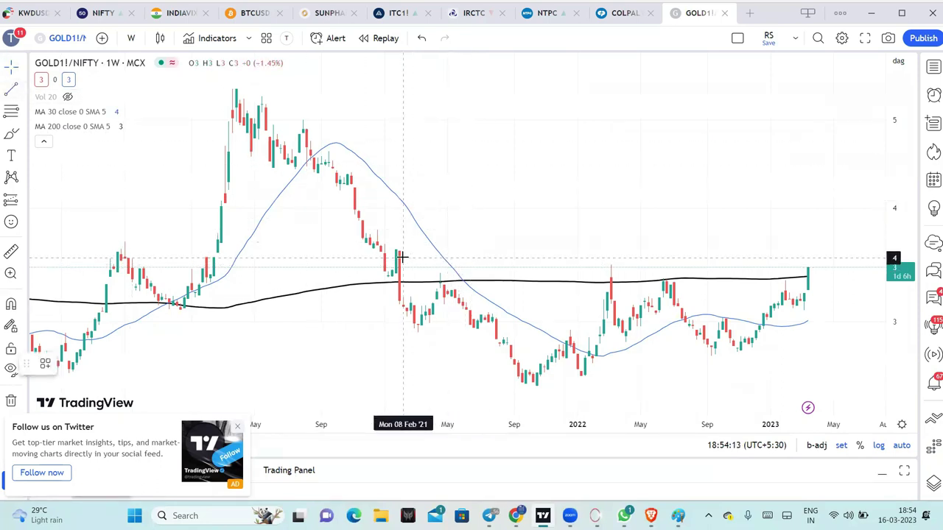
Draw a thick resistance line extending forward across the ratio's highs, from 8 Feb 2021 through 7 Nov 2022.
{"action": "left_click_drag", "start_coordinate": [404, 263], "coordinate": [740, 266]}
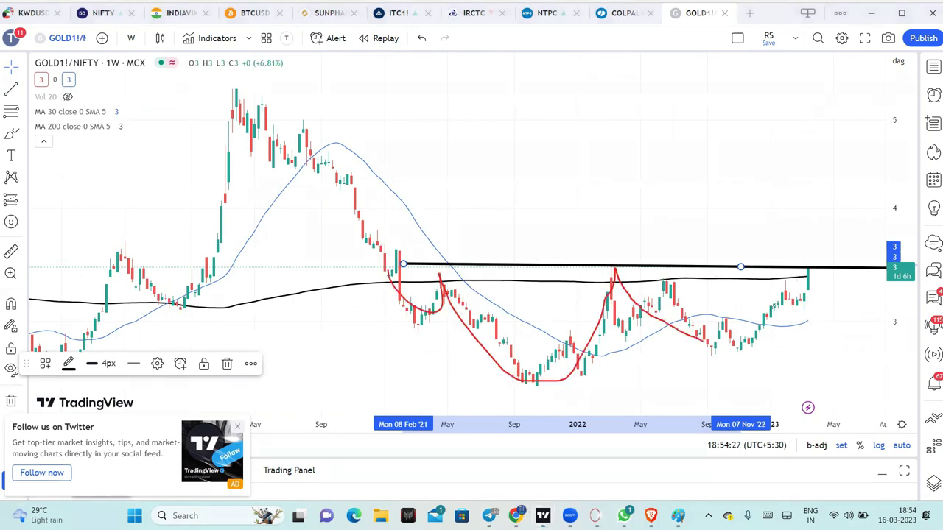
Trace in red the rounded bottoms, the decline from the 2020 peak and a projected breakout curve, and clear the markings.
{"action": "left_click_drag", "start_coordinate": [766, 309], "coordinate": [785, 270]}
{"action": "mouse_move", "coordinate": [236, 87]}
{"action": "left_mouse_down"}
{"action": "mouse_move", "coordinate": [369, 146]}
{"action": "mouse_move", "coordinate": [845, 311]}
{"action": "left_mouse_up"}
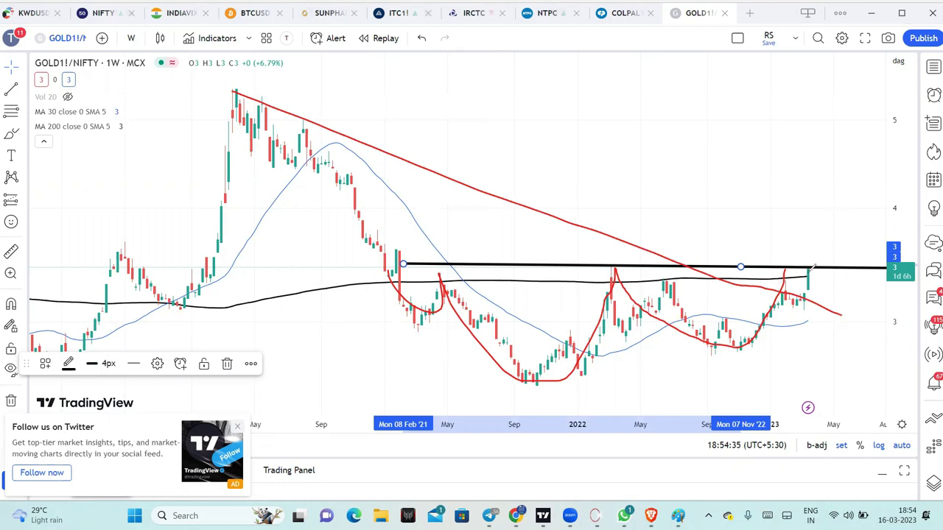
{"action": "left_click_drag", "start_coordinate": [792, 280], "coordinate": [845, 107]}
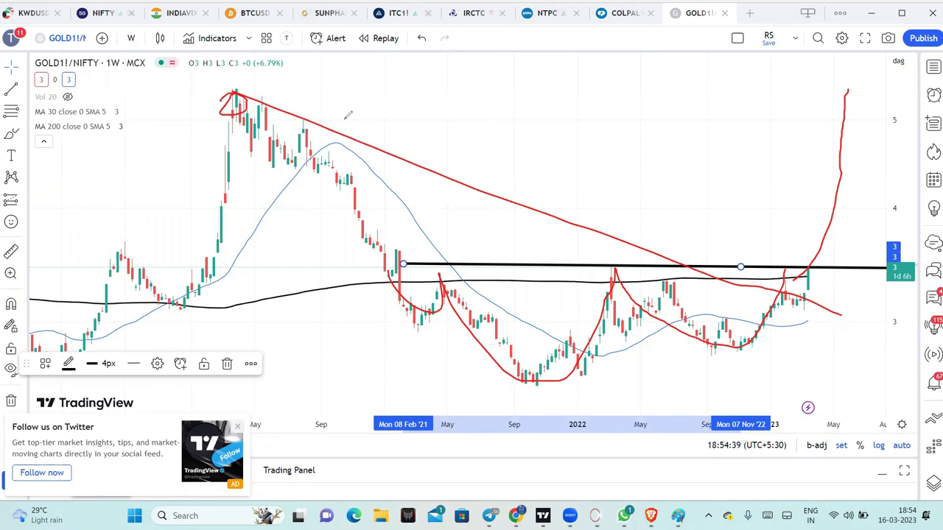
{"action": "key", "text": "Escape"}
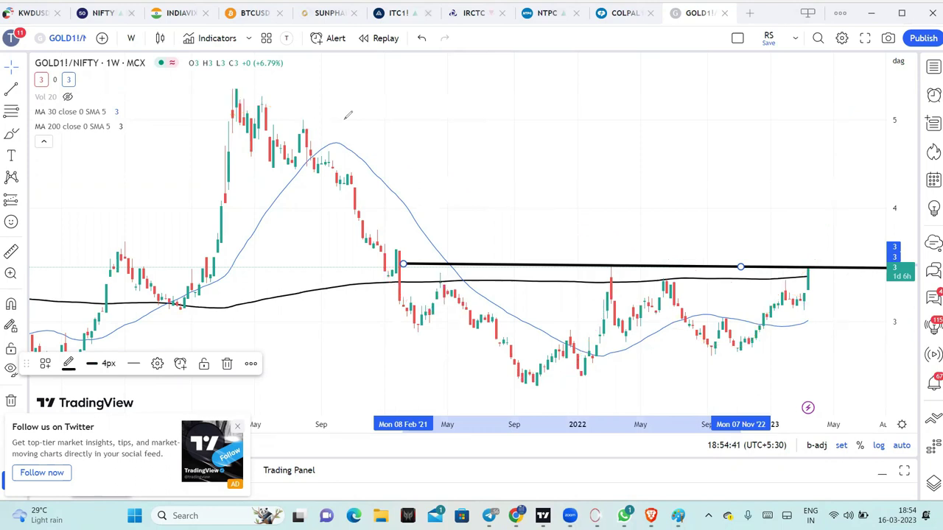
Draw a thick horizontal support line under the ratio's 2018 and 2021 lows, from 9 Jan 2017 through 27 Feb 2023.
{"action": "scroll", "coordinate": [633, 325], "scroll_direction": "down", "scroll_amount": 3}
{"action": "scroll", "coordinate": [654, 316], "scroll_direction": "down", "scroll_amount": 2}
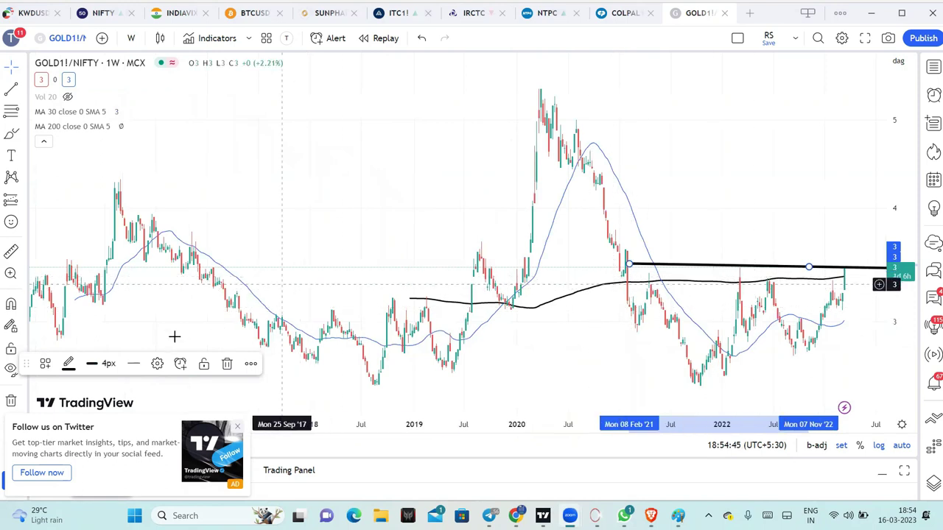
{"action": "scroll", "coordinate": [516, 324], "scroll_direction": "down", "scroll_amount": 2}
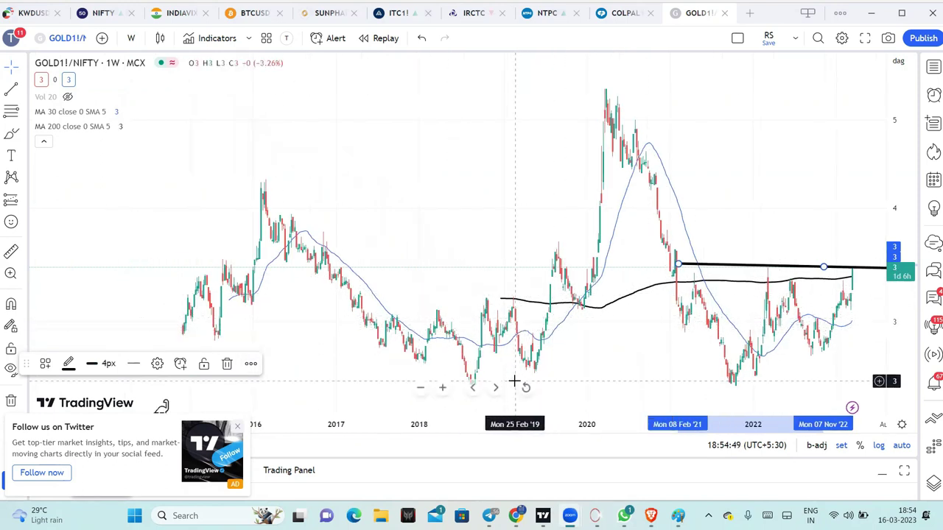
{"action": "scroll", "coordinate": [586, 287], "scroll_direction": "down", "scroll_amount": 1}
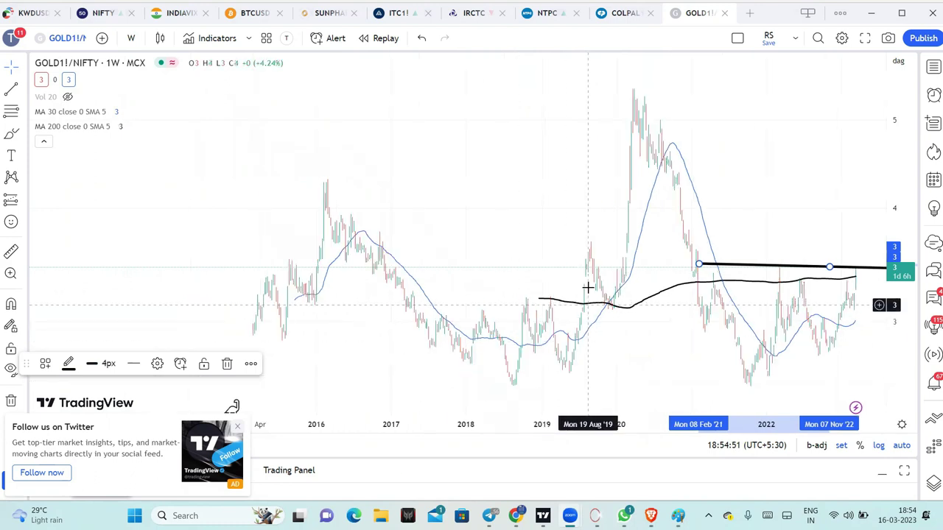
{"action": "scroll", "coordinate": [586, 279], "scroll_direction": "up", "scroll_amount": 1}
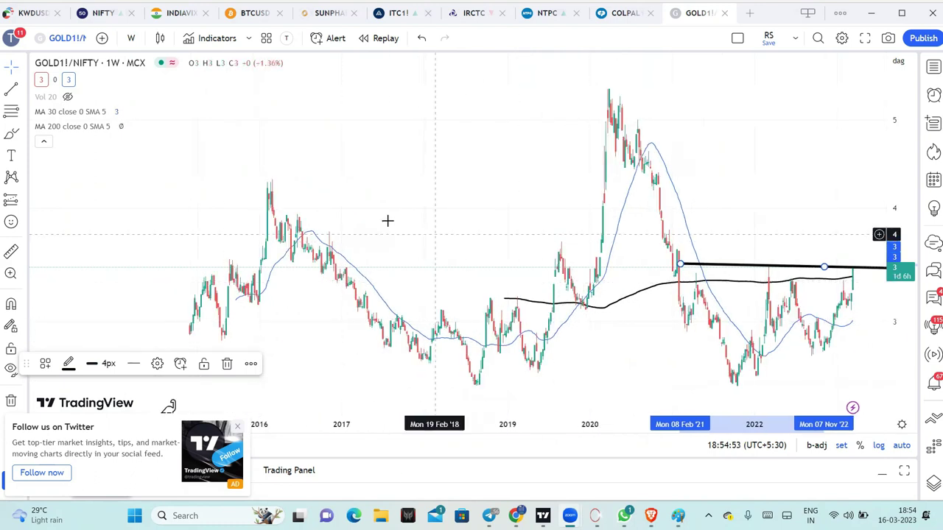
{"action": "left_click", "coordinate": [351, 391]}
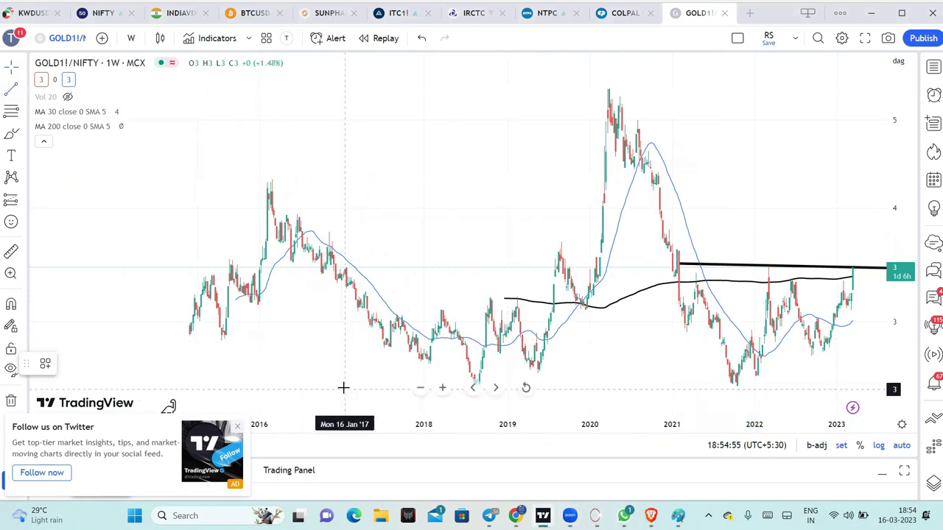
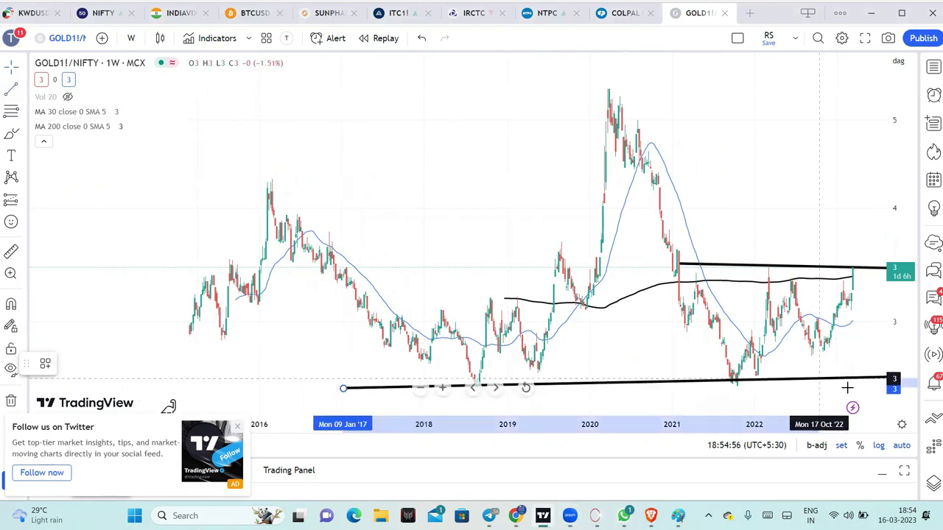
{"action": "left_click", "coordinate": [848, 388]}
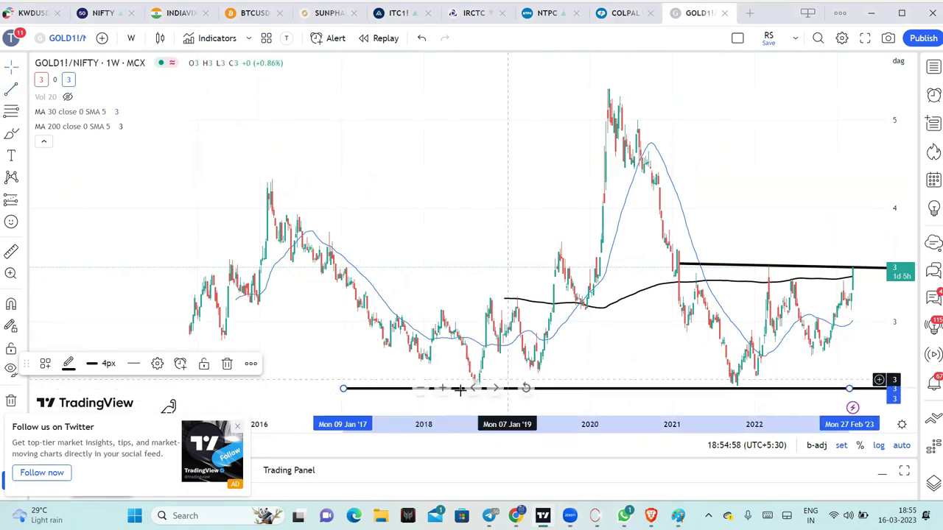
Brush short flat marks under the early-2018 and early-2021 lows, plus a longer one from about May 2017 to August 2019.
{"action": "scroll", "coordinate": [486, 372], "scroll_direction": "up", "scroll_amount": 2}
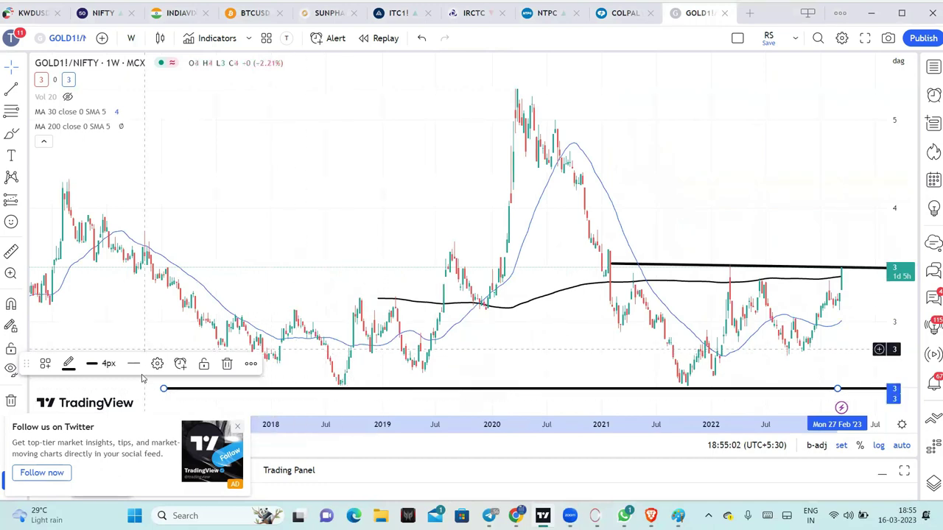
{"action": "left_click", "coordinate": [280, 284]}
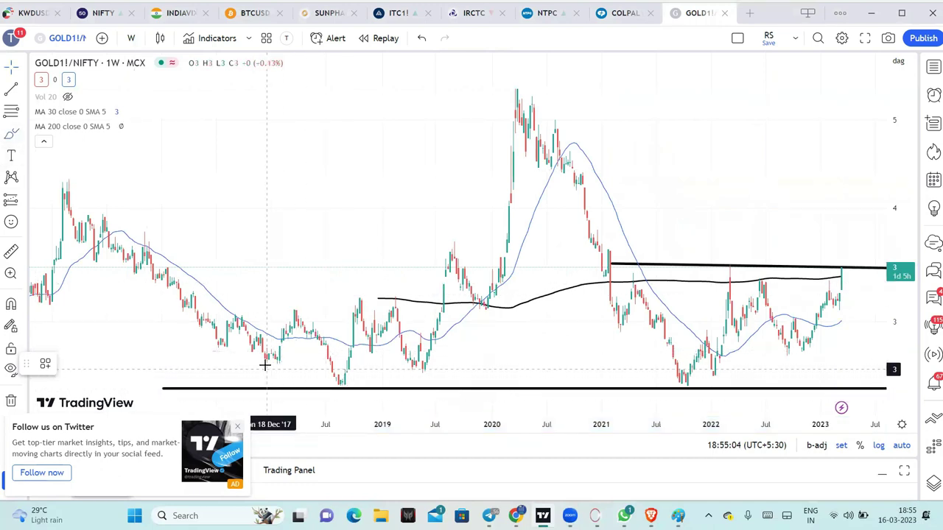
{"action": "left_click_drag", "start_coordinate": [264, 363], "coordinate": [355, 363]}
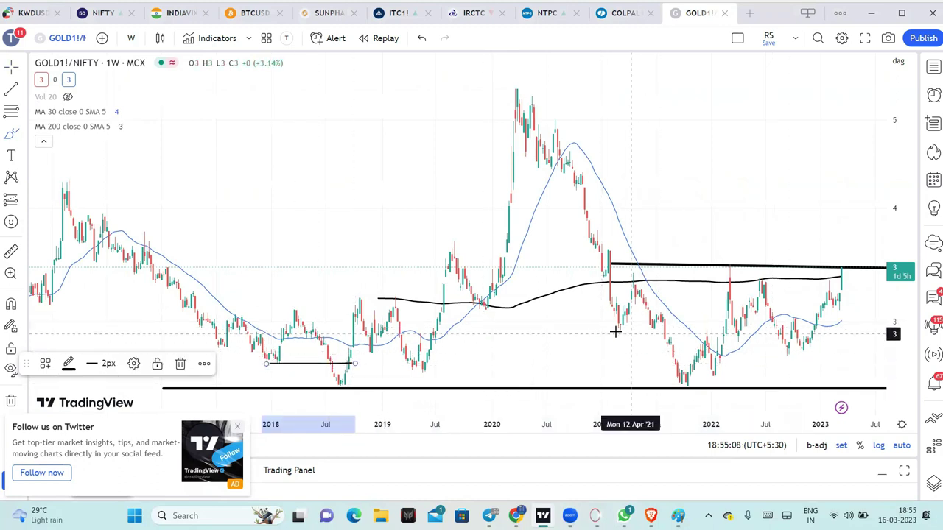
{"action": "left_click_drag", "start_coordinate": [614, 336], "coordinate": [674, 331]}
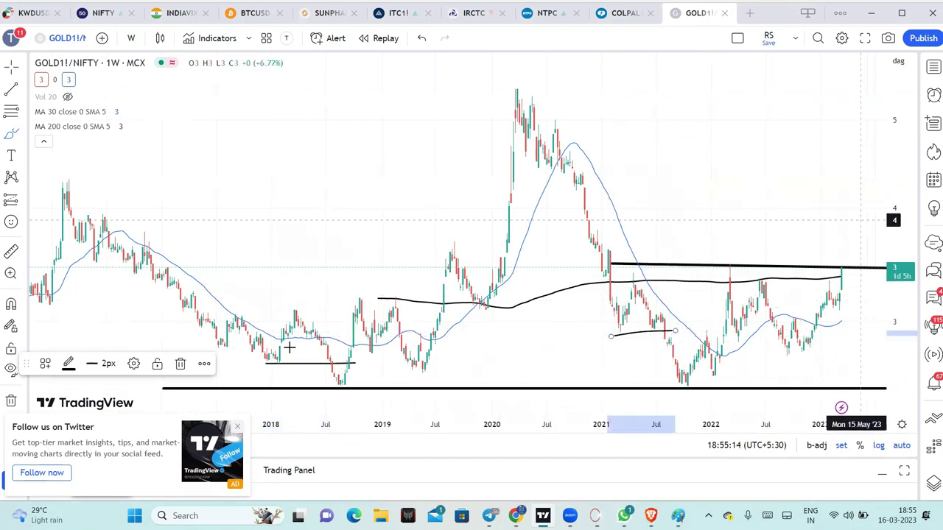
{"action": "left_click", "coordinate": [197, 293]}
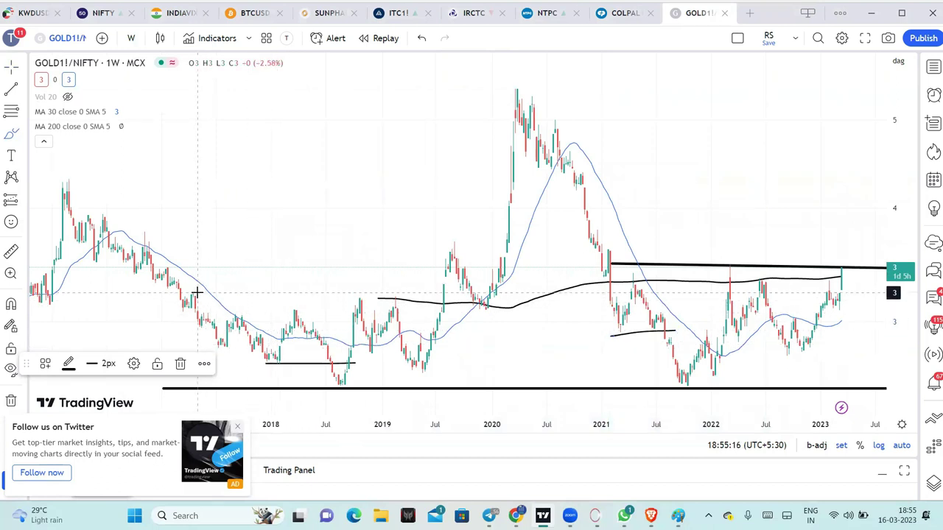
{"action": "left_click_drag", "start_coordinate": [337, 291], "coordinate": [454, 290]}
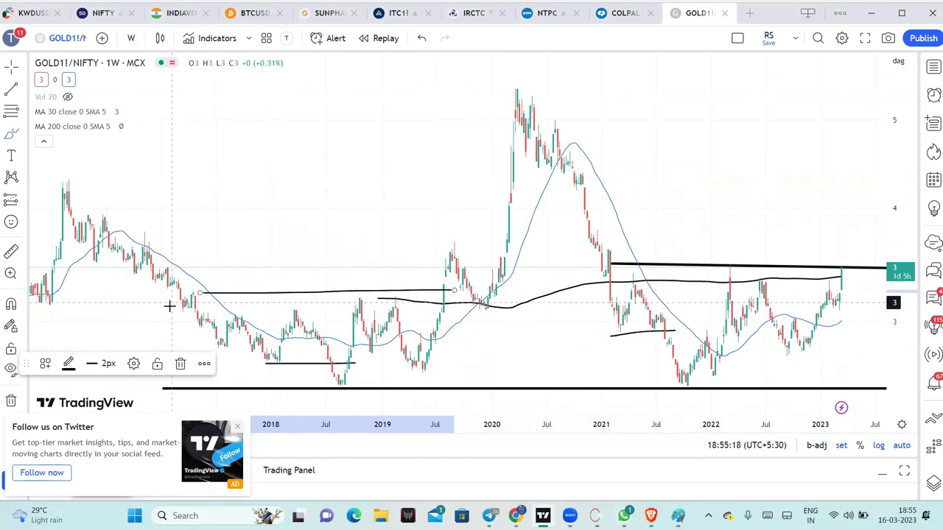
Brush wavy rounded-bottom curves through the ratio's 2017–2019 and 2021–2023 bases, tracing the shoulders and the recent rise.
{"action": "left_click_drag", "start_coordinate": [174, 303], "coordinate": [233, 332]}
{"action": "mouse_move", "coordinate": [299, 286]}
{"action": "left_mouse_down"}
{"action": "mouse_move", "coordinate": [352, 366]}
{"action": "mouse_move", "coordinate": [404, 346]}
{"action": "mouse_move", "coordinate": [457, 298]}
{"action": "left_mouse_up"}
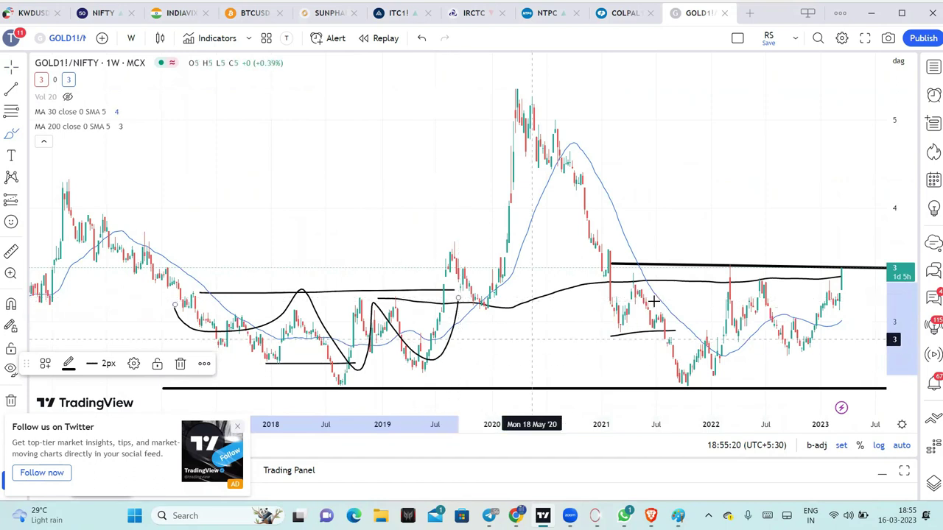
{"action": "mouse_move", "coordinate": [695, 275]}
{"action": "left_mouse_down"}
{"action": "mouse_move", "coordinate": [755, 335]}
{"action": "mouse_move", "coordinate": [858, 286]}
{"action": "left_mouse_up"}
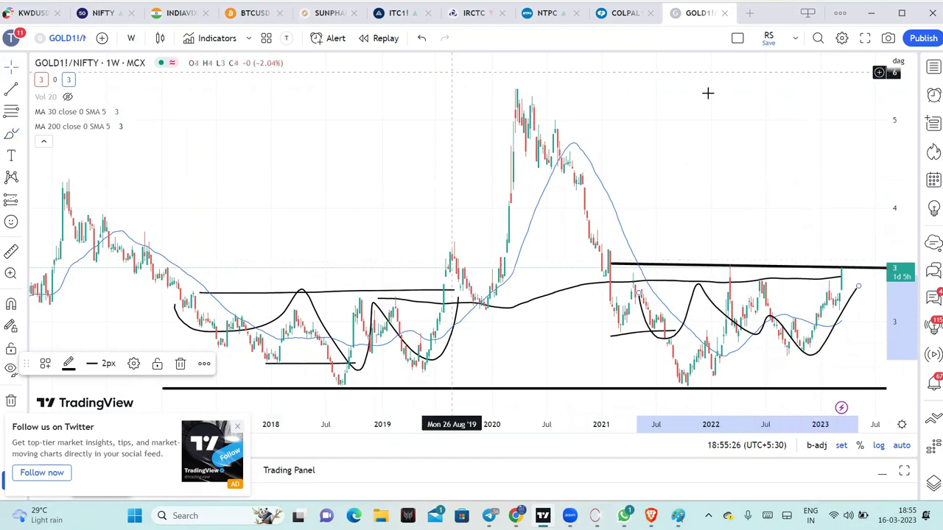
{"action": "left_click_drag", "start_coordinate": [785, 147], "coordinate": [667, 152]}
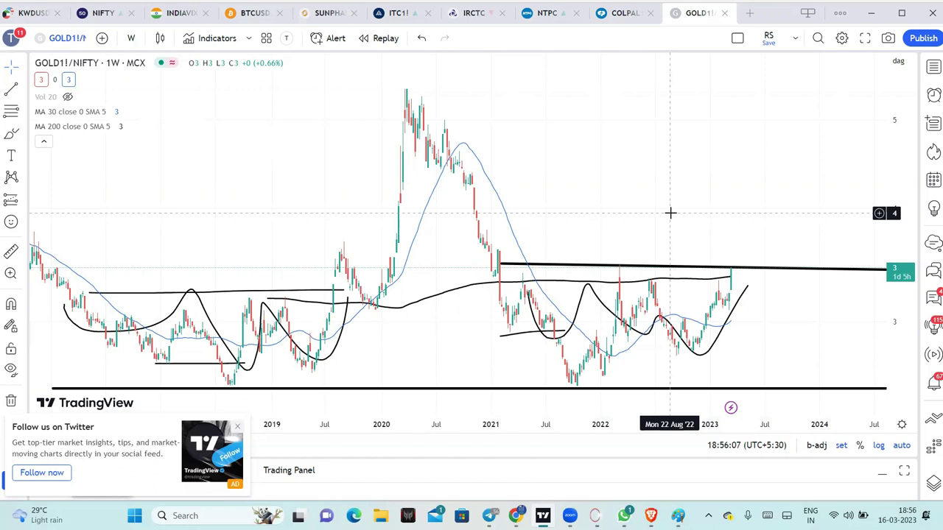
Switch the chart to the TVC symbol GOLD, Gold (US$/OZ).
{"action": "left_click", "coordinate": [67, 38]}
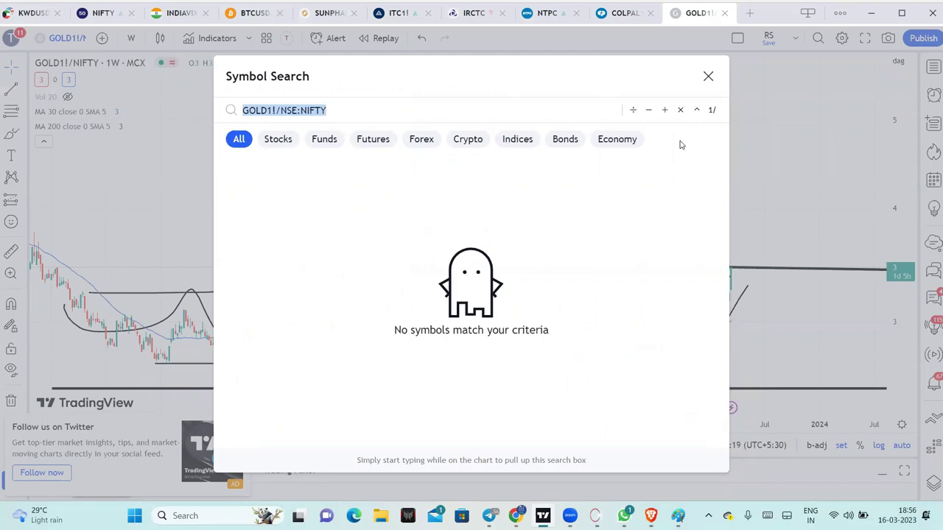
{"action": "type", "text": "USD"}
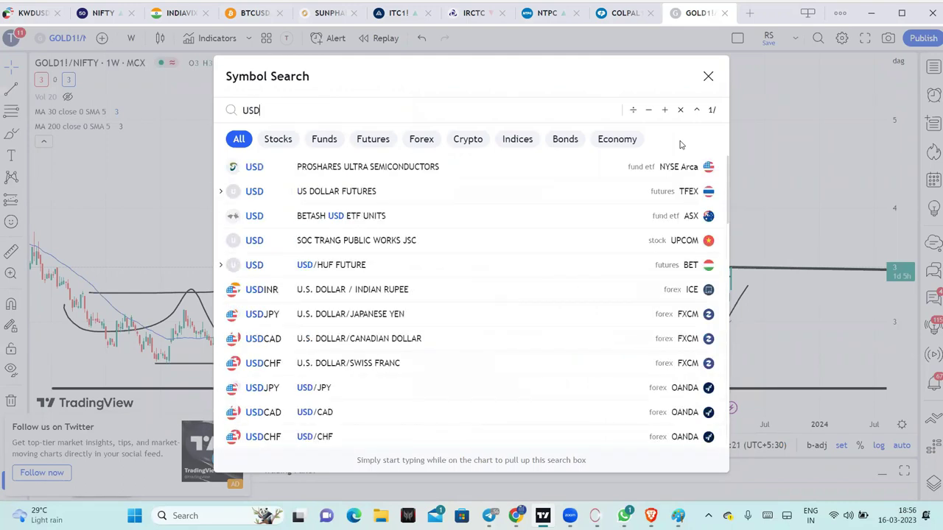
{"action": "key", "text": "BackSpace"}
{"action": "key", "text": "BackSpace"}
{"action": "key", "text": "BackSpace"}
{"action": "type", "text": "GOLD"}
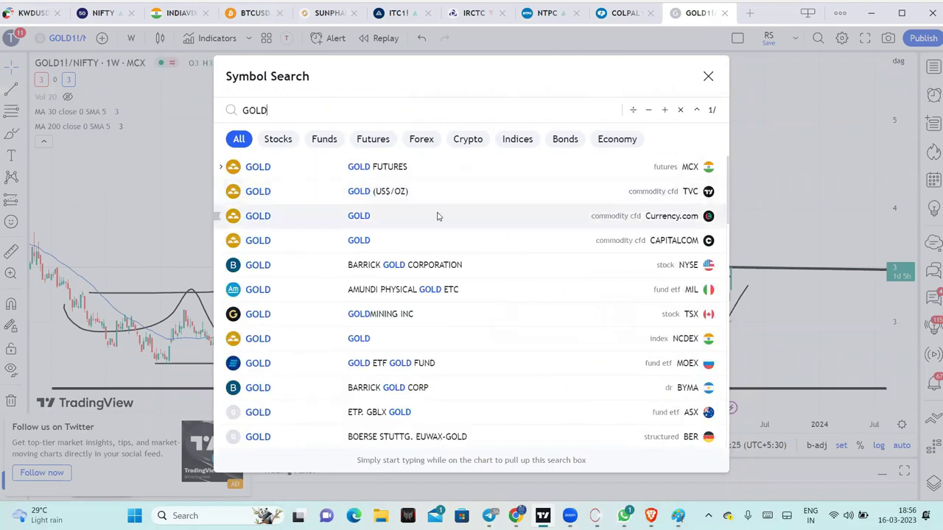
{"action": "left_click", "coordinate": [404, 196]}
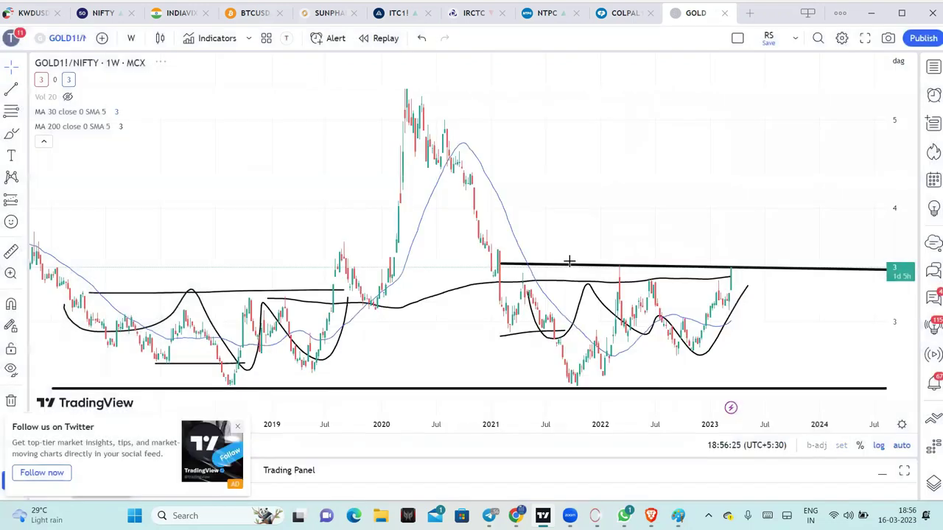
Draw a thick horizontal resistance line at 2070.89 across gold's 2020 and 2022 highs, extending forward past 28 Aug 2023.
{"action": "scroll", "coordinate": [707, 295], "scroll_direction": "up", "scroll_amount": 2}
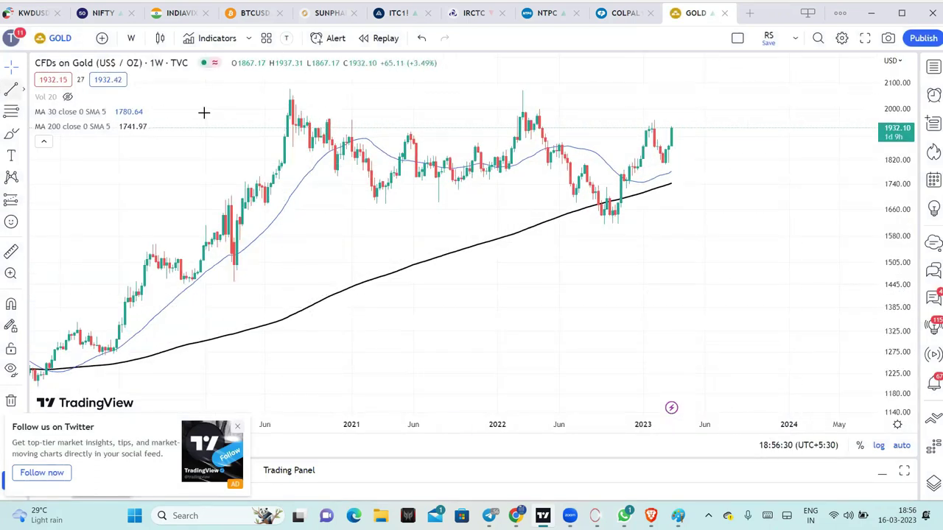
{"action": "key", "text": "alt+h"}
{"action": "left_click", "coordinate": [738, 89]}
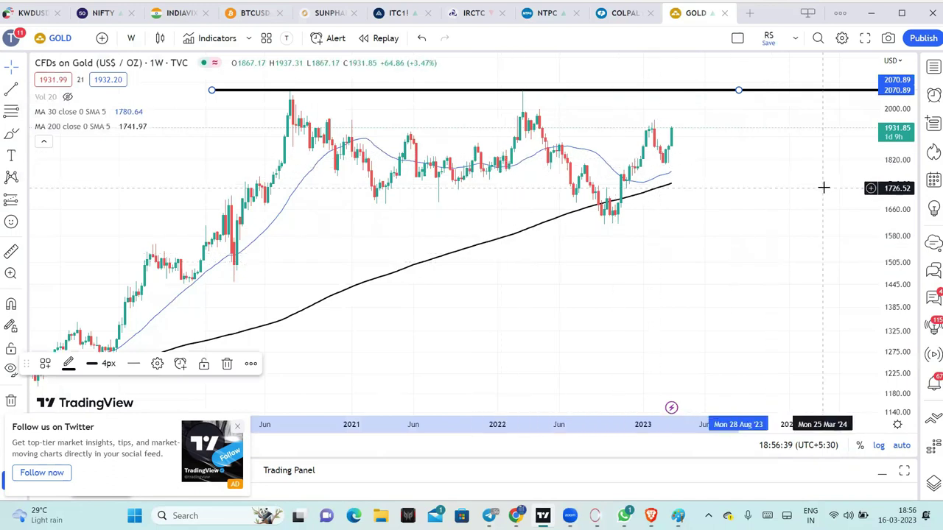
Draw a descending resistance line from 2012.74 on 28 Feb 2022 through 1955.50 on 9 Jan 2023, extending forward.
{"action": "scroll", "coordinate": [822, 187], "scroll_direction": "up", "scroll_amount": 2}
{"action": "left_click", "coordinate": [5, 94]}
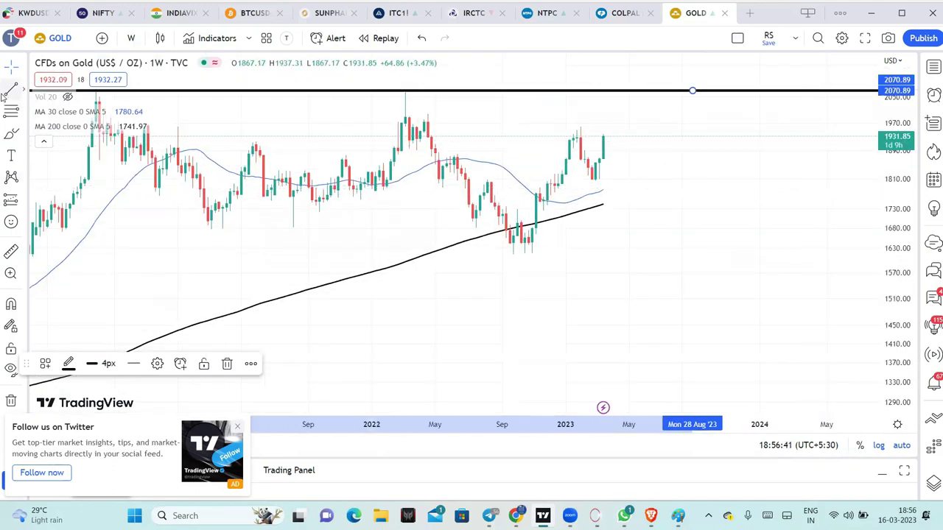
{"action": "left_click", "coordinate": [424, 111]}
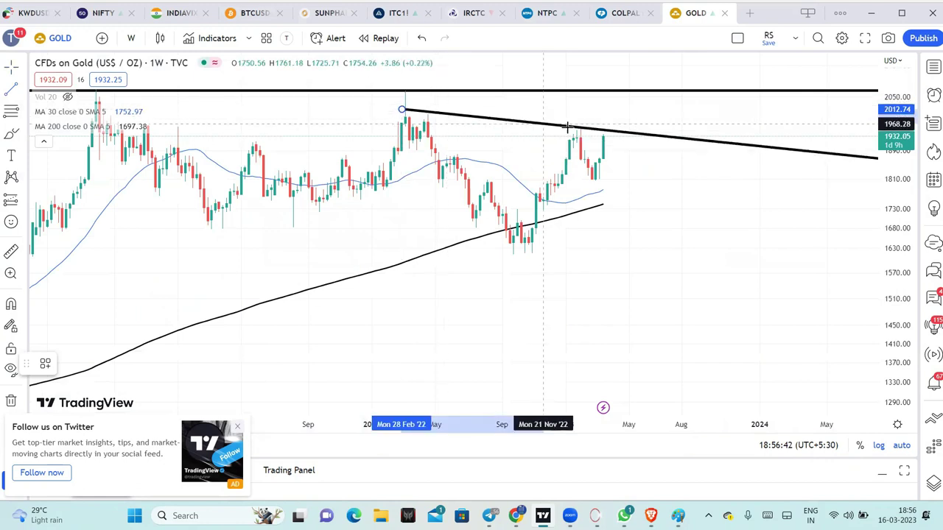
{"action": "left_click", "coordinate": [571, 129]}
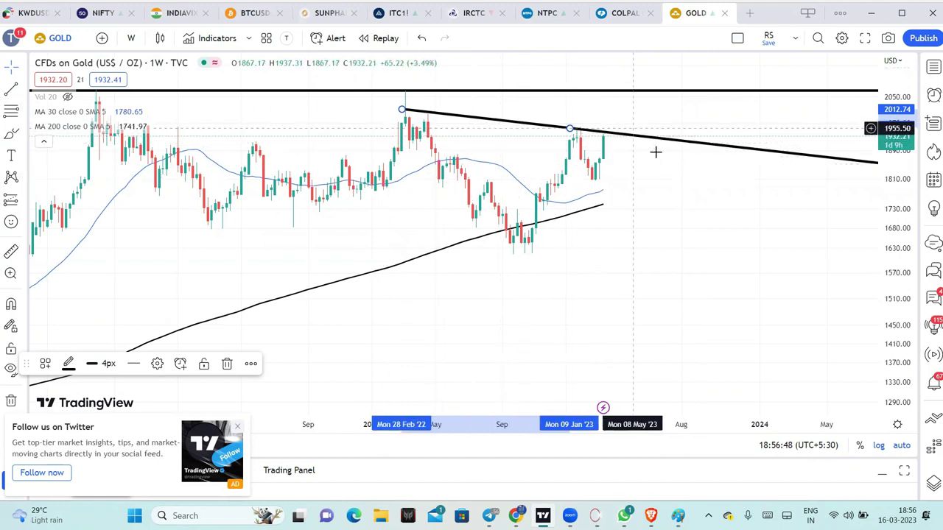
Draw a second descending resistance line from the 2020 high at 2068.98 through 1943.52 in April 2023, extending forward.
{"action": "scroll", "coordinate": [654, 153], "scroll_direction": "down", "scroll_amount": 3}
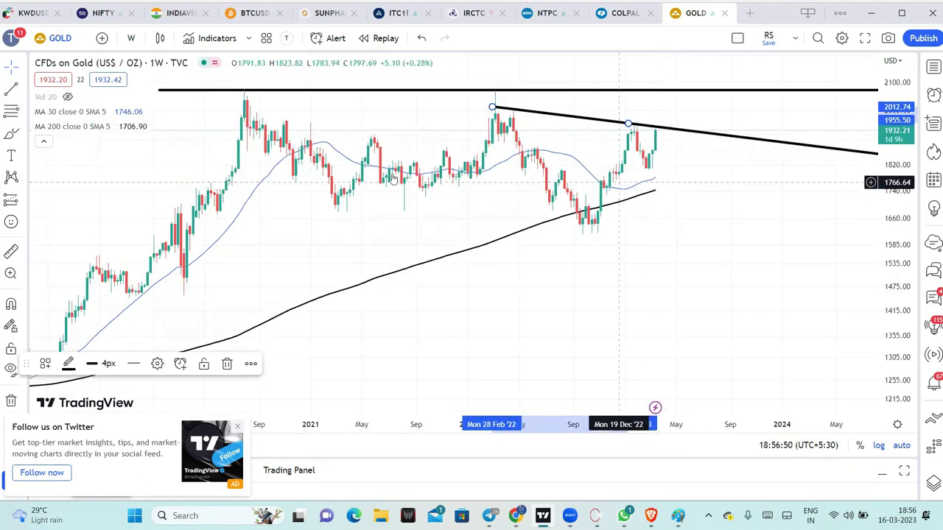
{"action": "left_click", "coordinate": [12, 89]}
{"action": "left_click", "coordinate": [242, 90]}
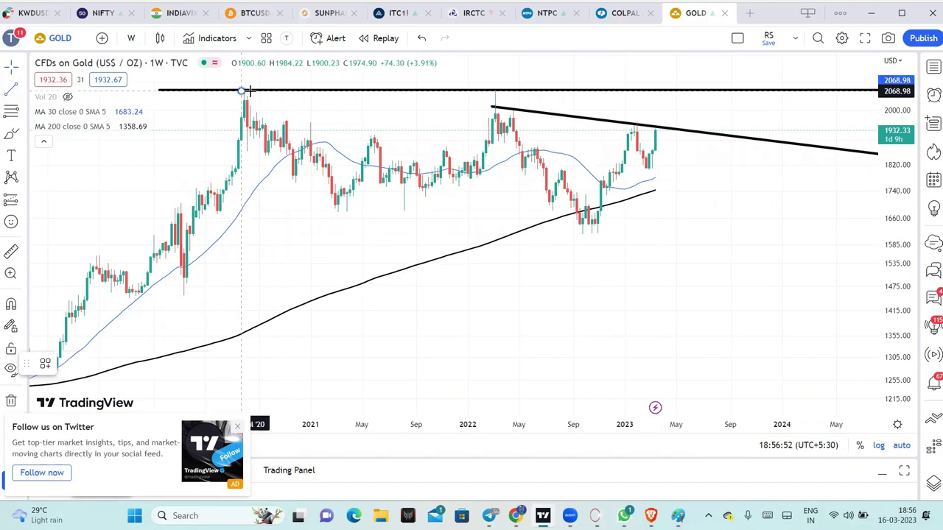
{"action": "left_click", "coordinate": [664, 127]}
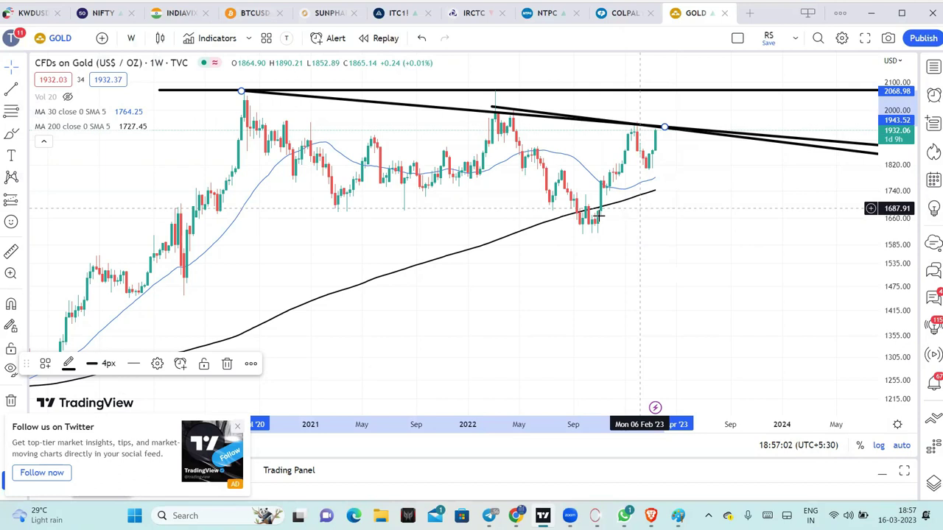
Brush a flat support line near gold's 2021 lows, from late 2020 to early 2023, examine it at different scales, and delete it.
{"action": "left_click", "coordinate": [305, 214]}
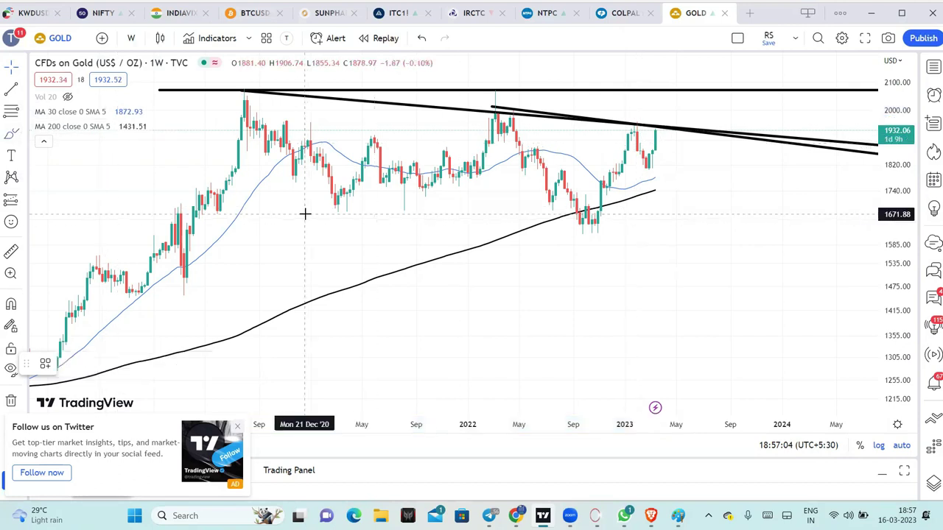
{"action": "left_click_drag", "start_coordinate": [305, 214], "coordinate": [636, 213]}
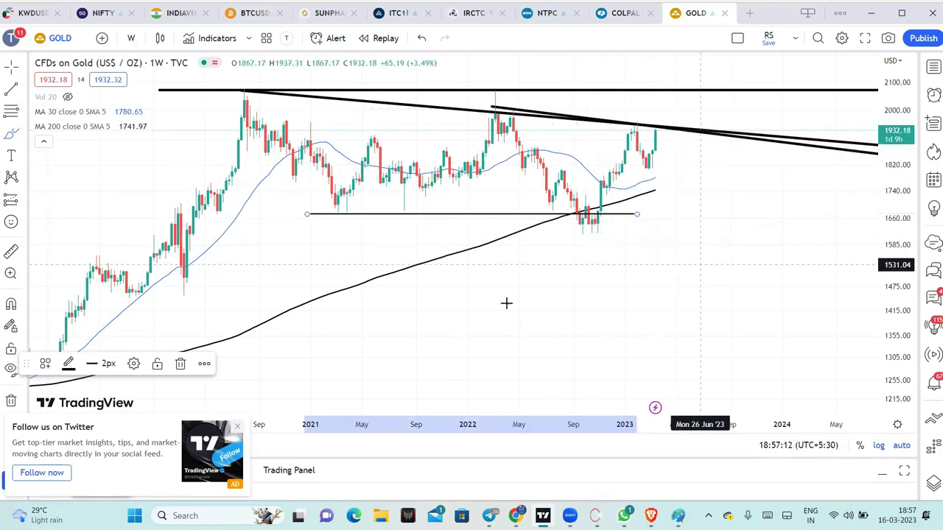
{"action": "scroll", "coordinate": [497, 304], "scroll_direction": "down", "scroll_amount": 2}
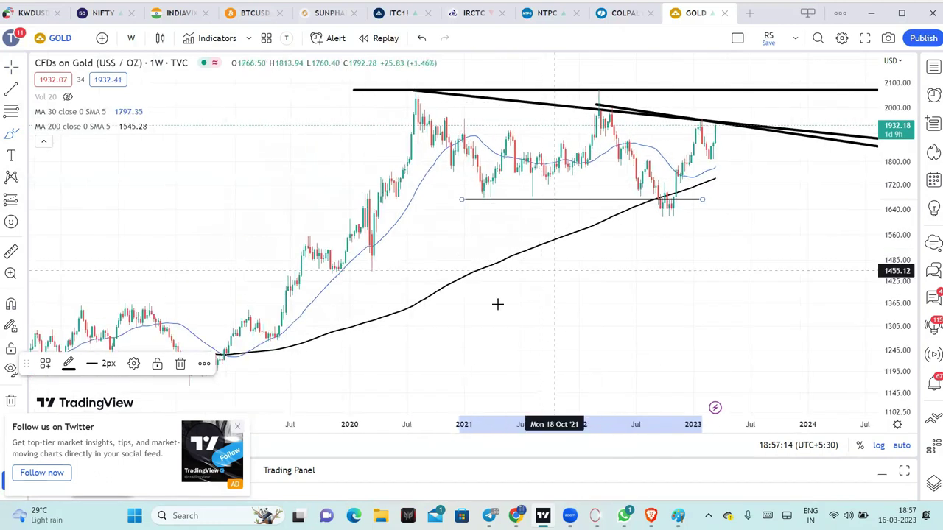
{"action": "scroll", "coordinate": [547, 362], "scroll_direction": "down", "scroll_amount": 1}
{"action": "scroll", "coordinate": [545, 266], "scroll_direction": "down", "scroll_amount": 1}
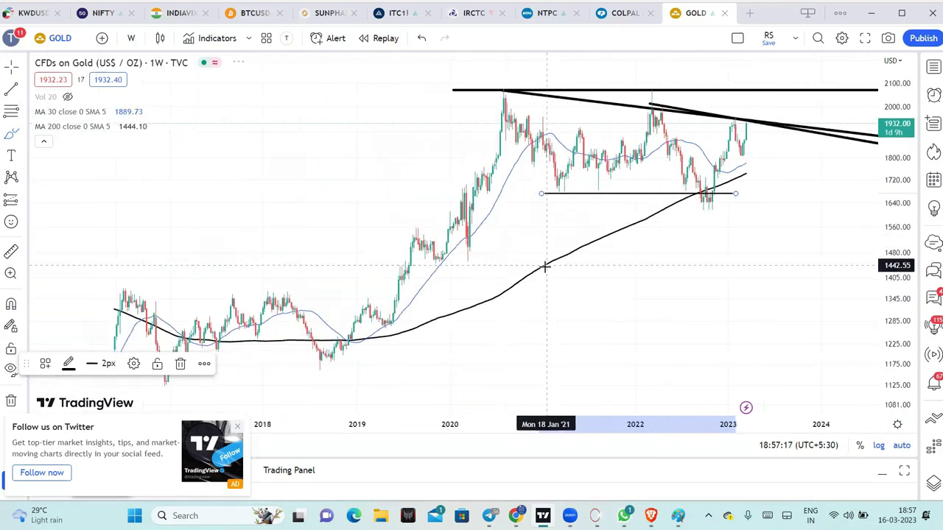
{"action": "scroll", "coordinate": [703, 248], "scroll_direction": "up", "scroll_amount": 1}
{"action": "scroll", "coordinate": [702, 250], "scroll_direction": "up", "scroll_amount": 1}
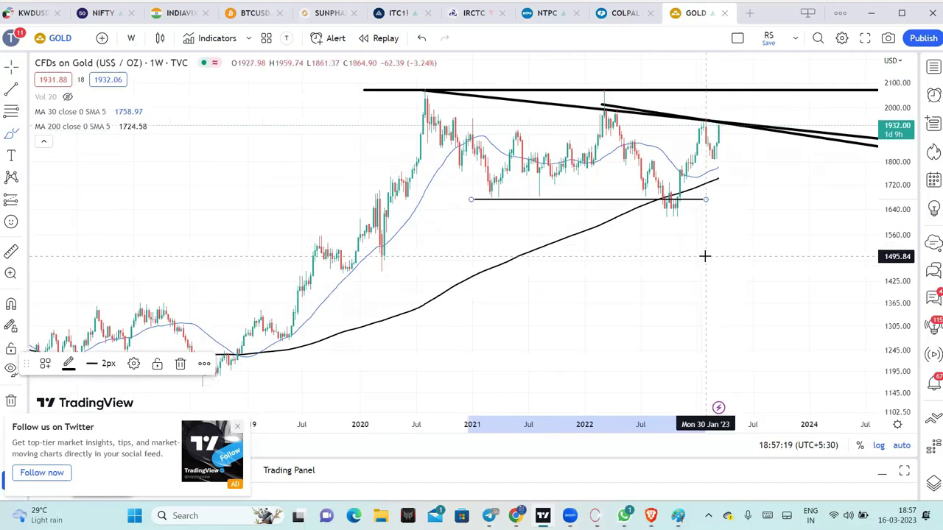
{"action": "scroll", "coordinate": [704, 256], "scroll_direction": "up", "scroll_amount": 1}
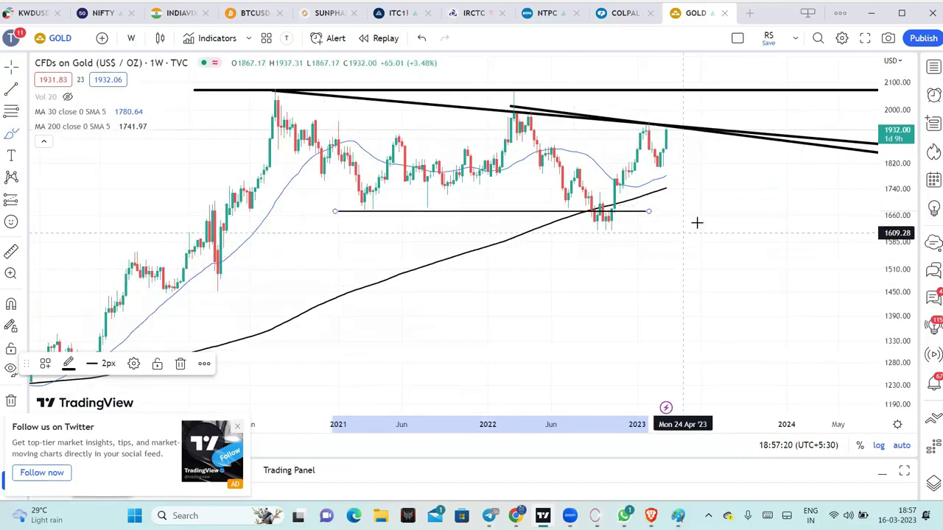
{"action": "left_click", "coordinate": [180, 364]}
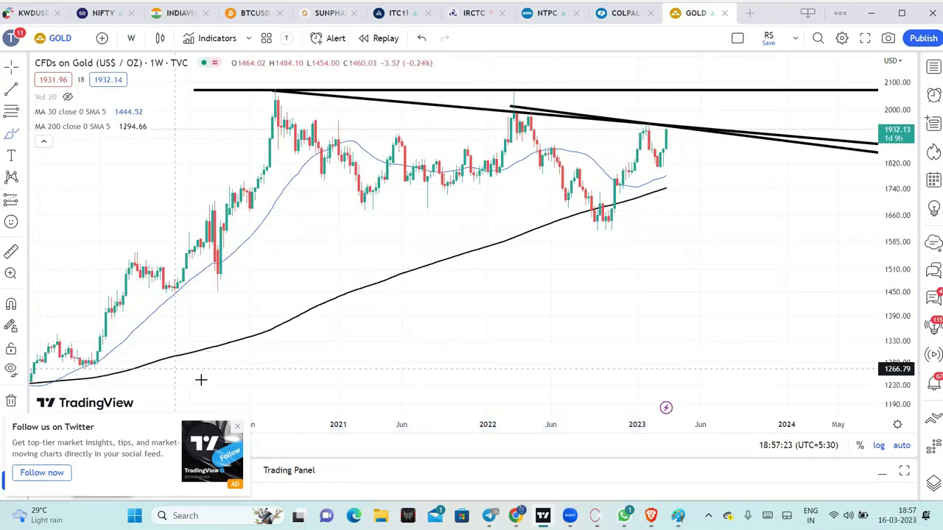
Dismiss the advertisement and the ad-free upgrade offer, and clear all drawings from the gold chart.
{"action": "left_click", "coordinate": [237, 427]}
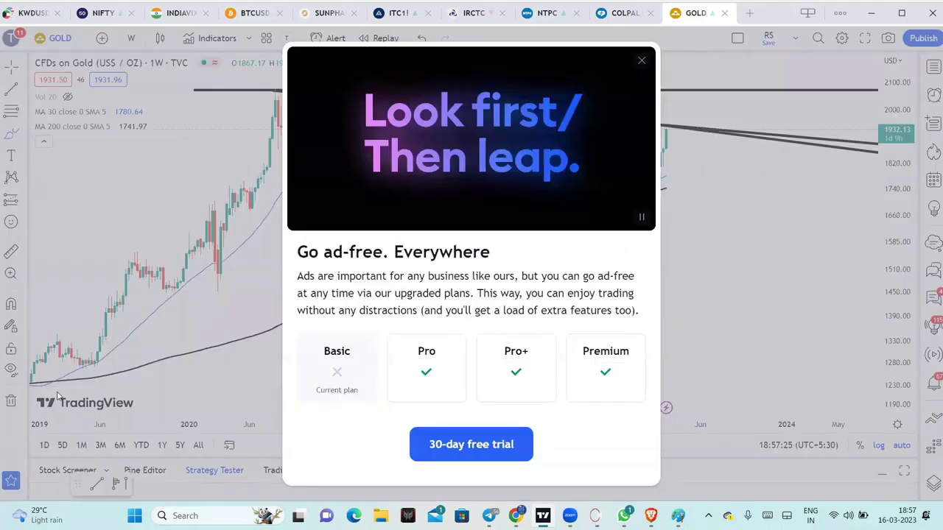
{"action": "left_click", "coordinate": [641, 60]}
{"action": "left_click", "coordinate": [11, 400]}
{"action": "left_click", "coordinate": [59, 402]}
Switch the chart to USDINR, U.S. Dollar / Indian Rupee, from ICE.
{"action": "left_click", "coordinate": [59, 38]}
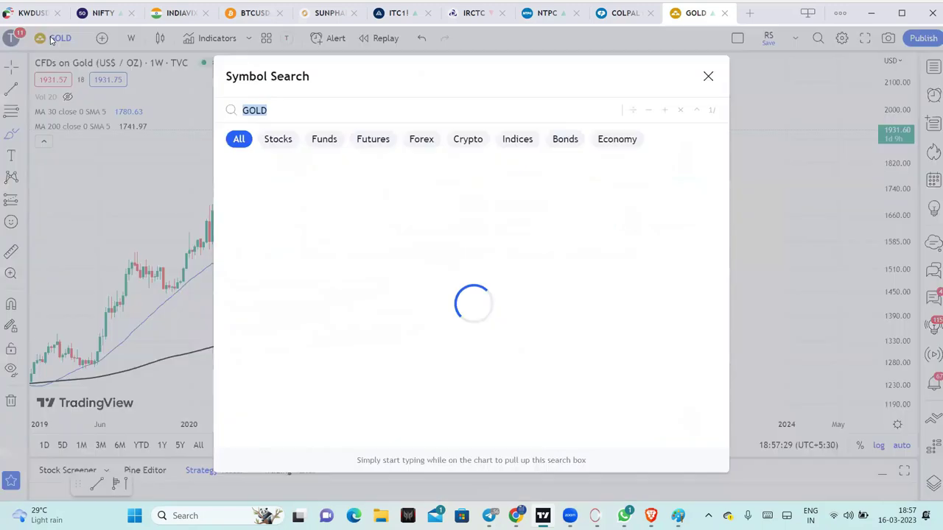
{"action": "type", "text": "USDINR"}
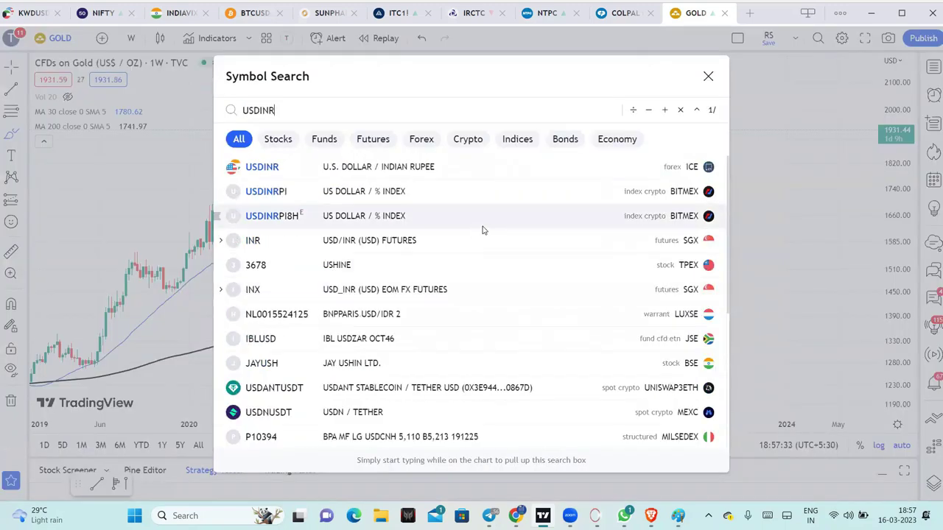
{"action": "left_click", "coordinate": [397, 165]}
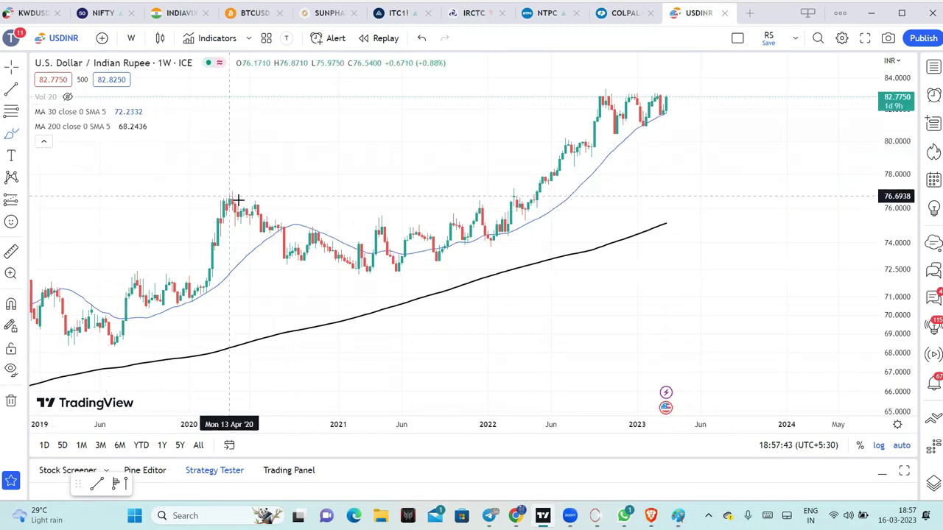
Circle the spring 2020 and early 2022 highs with the brush, and join them with a rounded base and a rim line above.
{"action": "left_click_drag", "start_coordinate": [241, 201], "coordinate": [221, 197]}
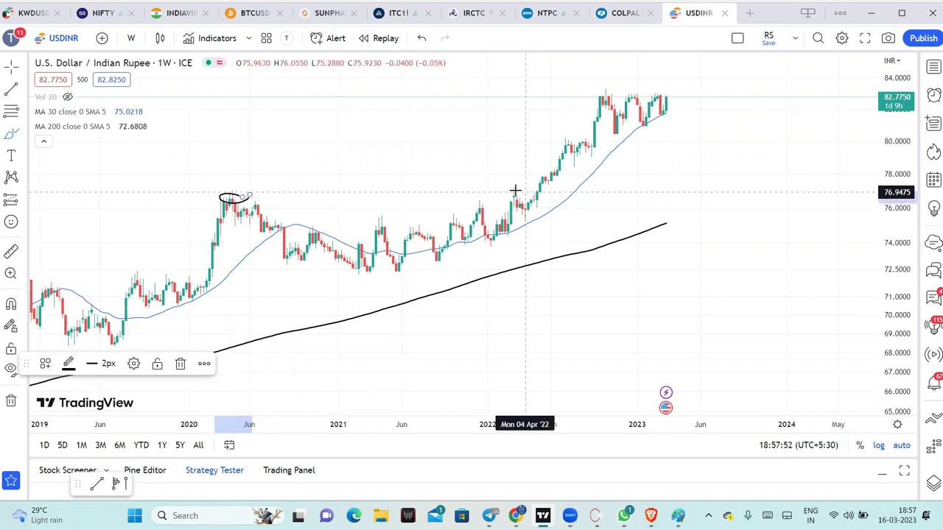
{"action": "left_click_drag", "start_coordinate": [516, 192], "coordinate": [526, 201]}
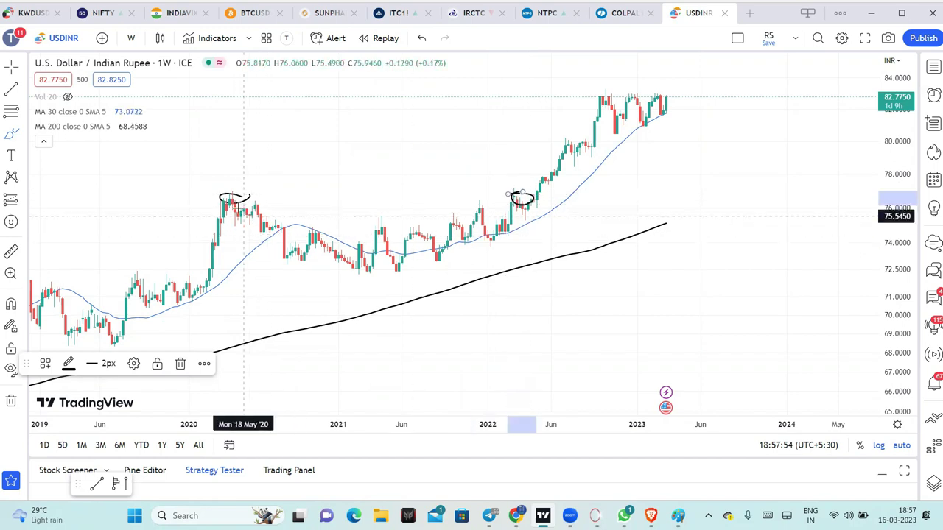
{"action": "mouse_move", "coordinate": [236, 205]}
{"action": "left_mouse_down"}
{"action": "mouse_move", "coordinate": [348, 263]}
{"action": "mouse_move", "coordinate": [479, 248]}
{"action": "mouse_move", "coordinate": [527, 227]}
{"action": "left_mouse_up"}
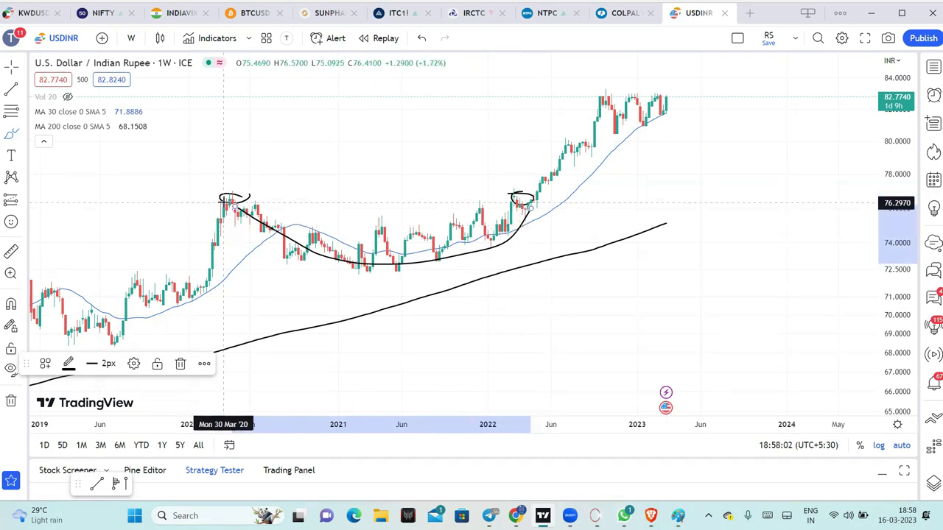
{"action": "left_click_drag", "start_coordinate": [225, 198], "coordinate": [554, 190]}
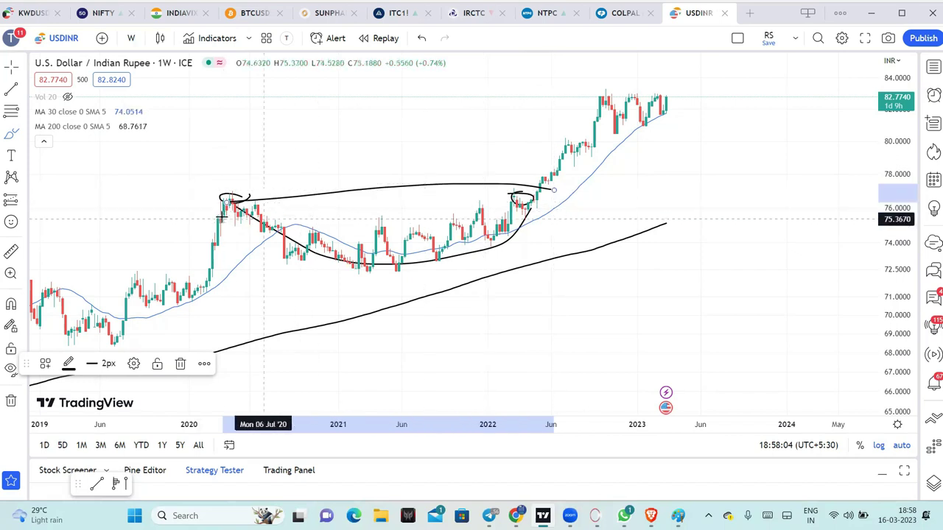
Brush two wavy curves through the mid-2020 to 2022 consolidation and a short rising stroke across the 2022 breakout.
{"action": "mouse_move", "coordinate": [293, 254]}
{"action": "left_mouse_down"}
{"action": "mouse_move", "coordinate": [452, 224]}
{"action": "mouse_move", "coordinate": [513, 252]}
{"action": "mouse_move", "coordinate": [548, 231]}
{"action": "left_mouse_up"}
{"action": "mouse_move", "coordinate": [272, 271]}
{"action": "left_mouse_down"}
{"action": "mouse_move", "coordinate": [336, 247]}
{"action": "mouse_move", "coordinate": [519, 227]}
{"action": "left_mouse_up"}
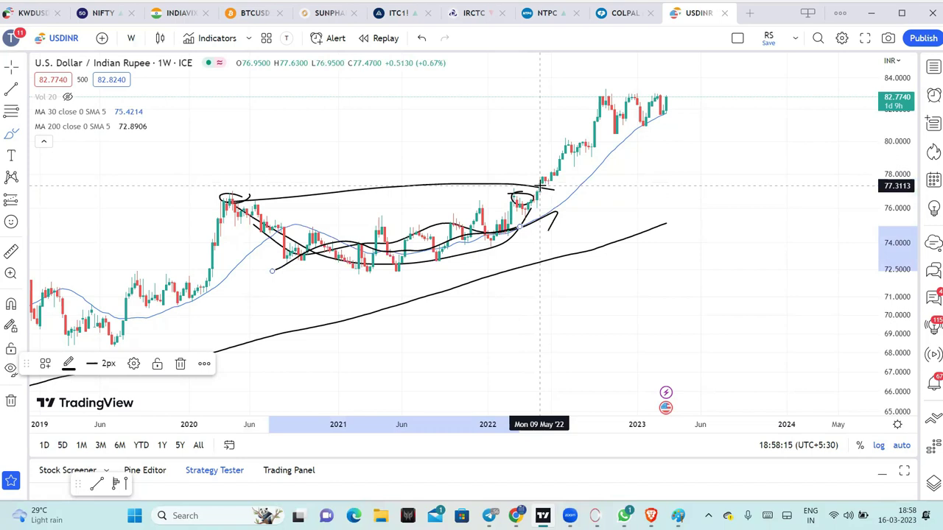
{"action": "left_click", "coordinate": [565, 179]}
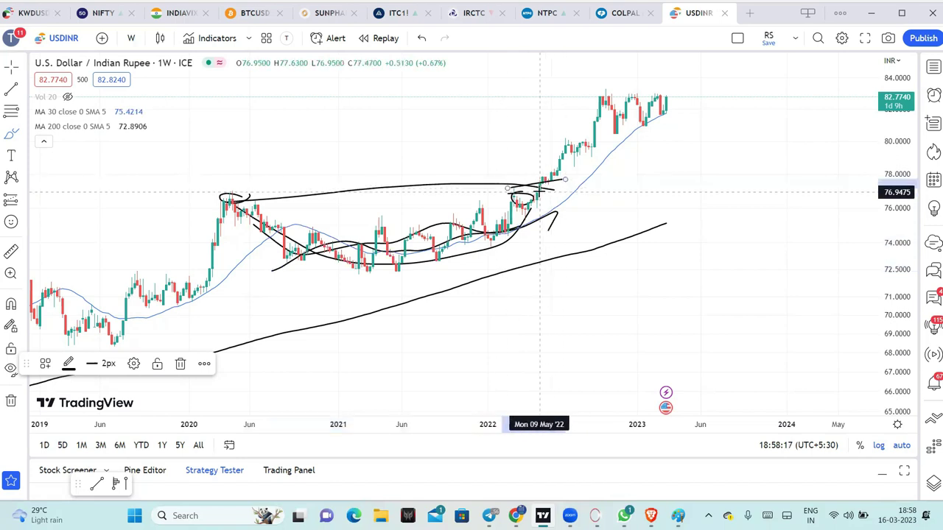
Measure the breakout rise with a price range from 75.4737 on 14 Mar 2022 to 82.7837 on 29 May 2023.
{"action": "left_click", "coordinate": [24, 199]}
{"action": "left_click", "coordinate": [75, 300]}
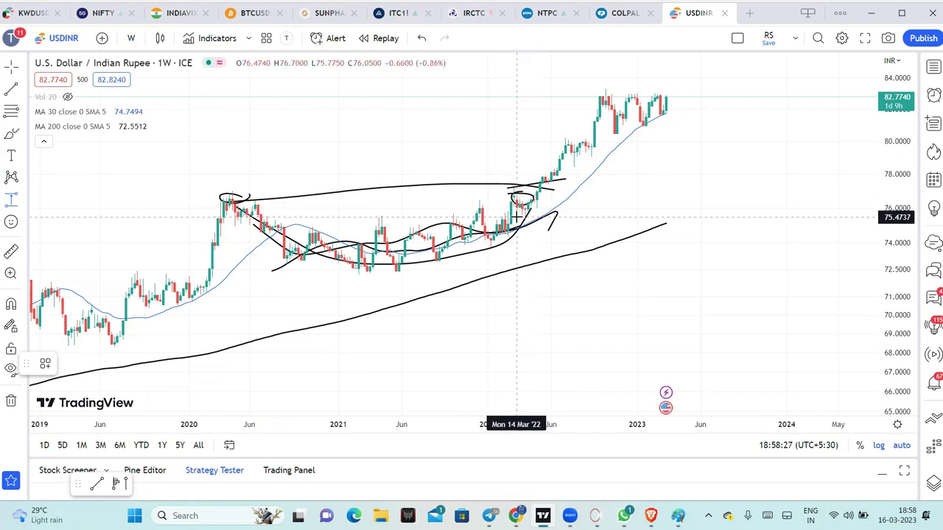
{"action": "left_click", "coordinate": [517, 217]}
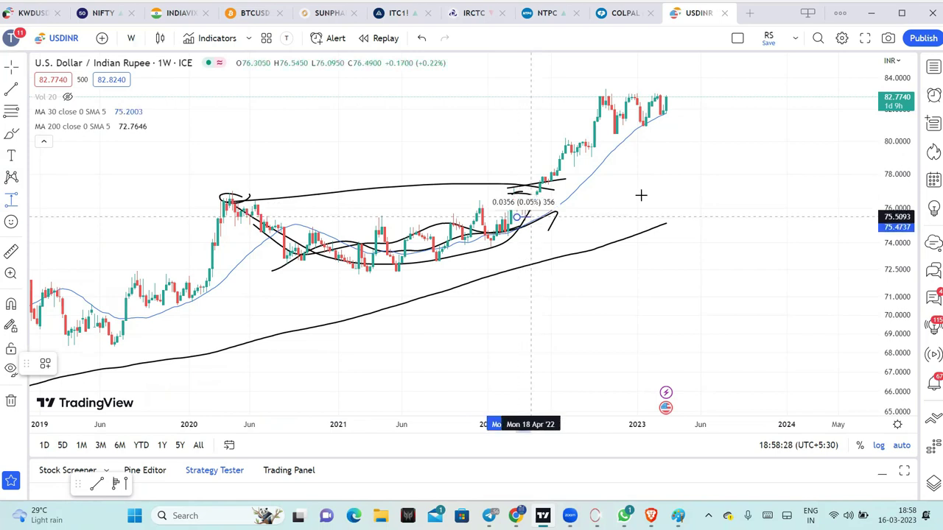
{"action": "left_click", "coordinate": [697, 103]}
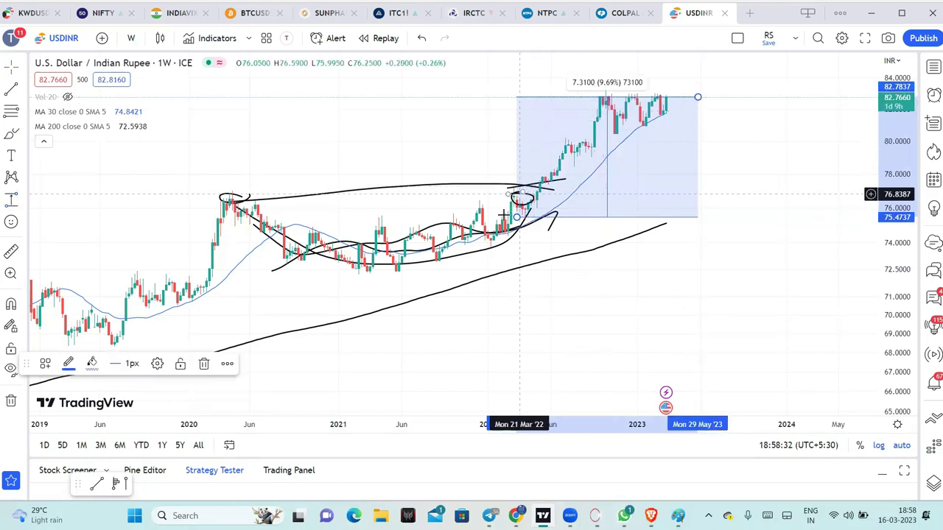
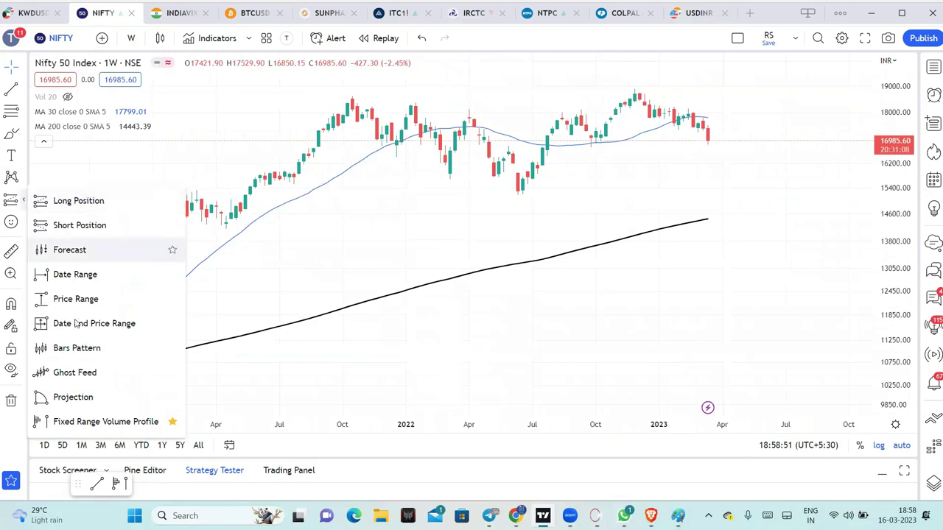
Measure the NIFTY weekly move with a price range from 17312.30 on 14 Mar 2022 to 16986.65 on 27 Mar 2023.
{"action": "left_click", "coordinate": [82, 297]}
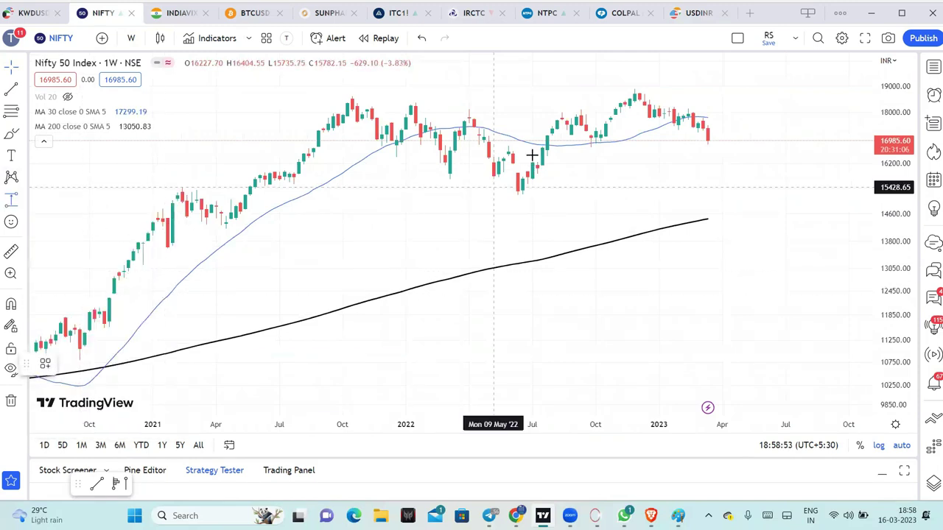
{"action": "left_click", "coordinate": [455, 131]}
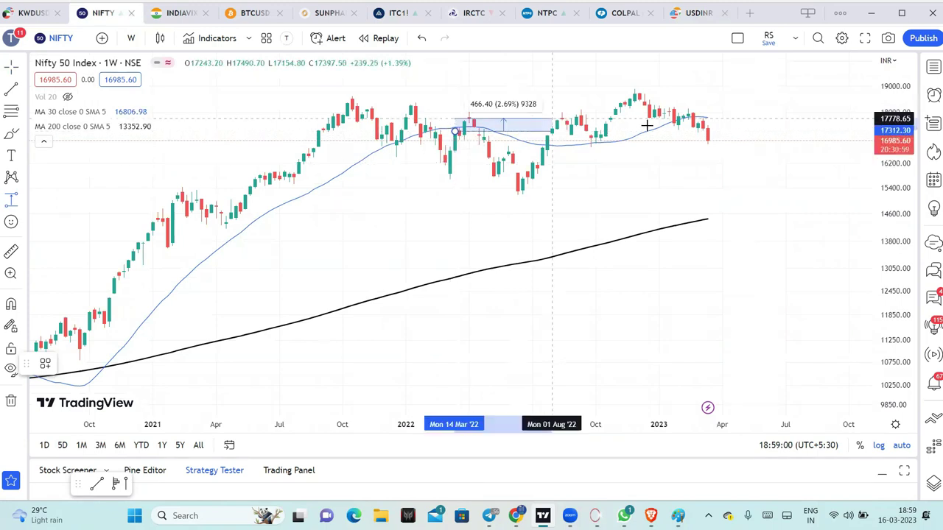
{"action": "left_click", "coordinate": [715, 144]}
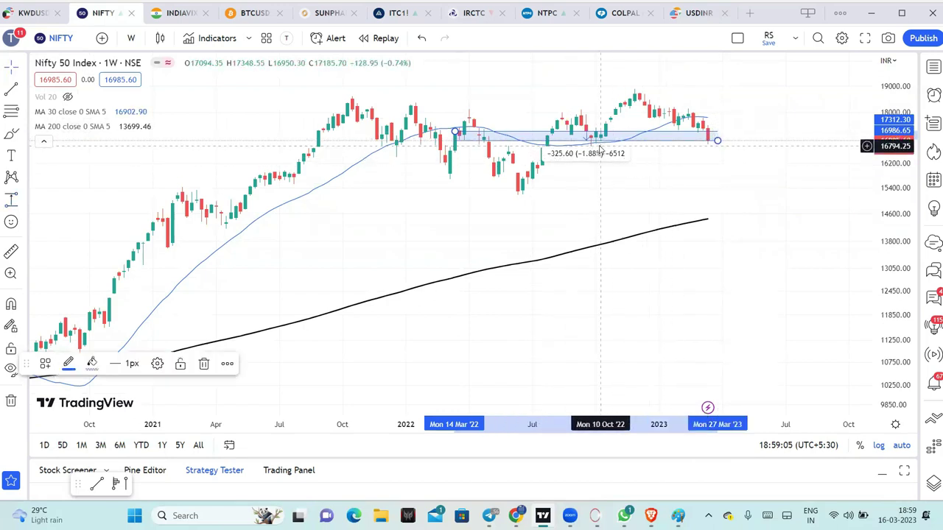
Return to the USDINR chart and remove all its drawings, keeping the indicators.
{"action": "left_click", "coordinate": [181, 15]}
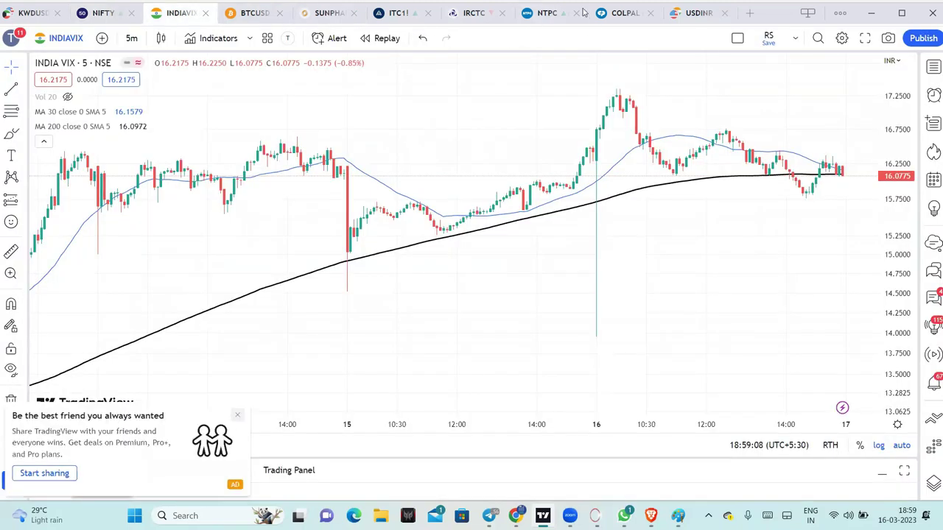
{"action": "left_click", "coordinate": [696, 13]}
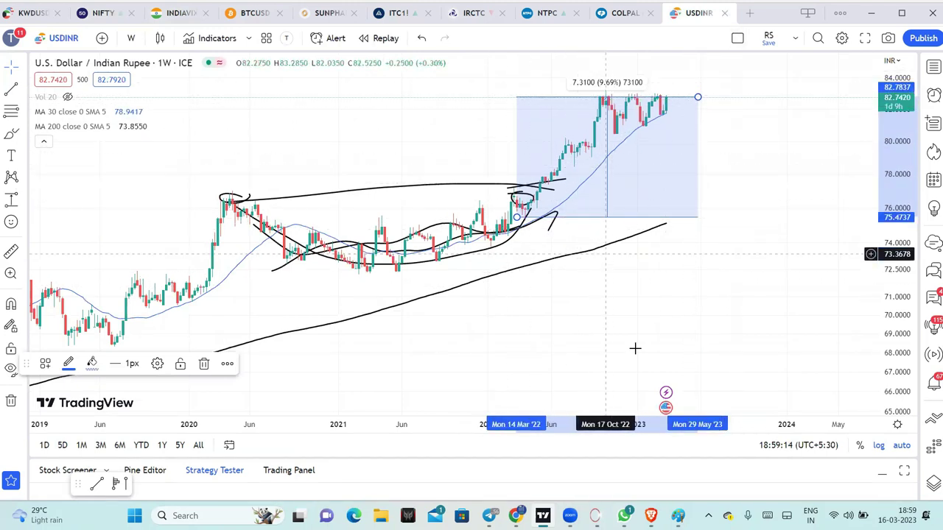
{"action": "left_click", "coordinate": [11, 402]}
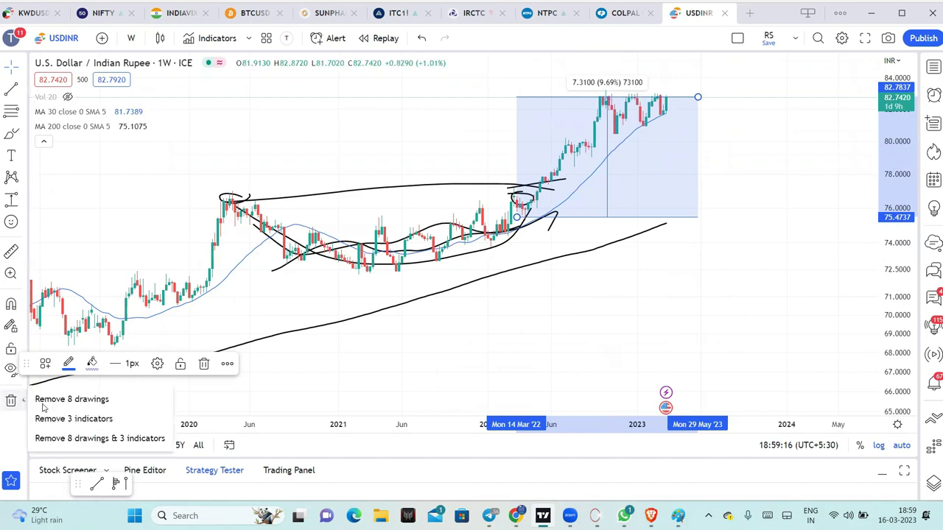
{"action": "left_click", "coordinate": [44, 394]}
Try the 1-hour interval on the USDINR chart, and settle on the 1-day interval.
{"action": "scroll", "coordinate": [553, 296], "scroll_direction": "up", "scroll_amount": 3}
{"action": "scroll", "coordinate": [580, 297], "scroll_direction": "up", "scroll_amount": 2}
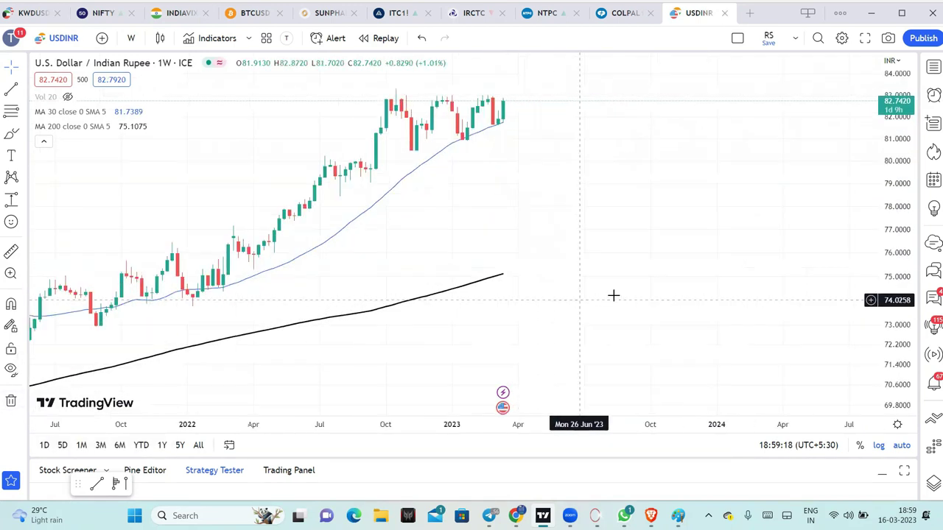
{"action": "left_click", "coordinate": [129, 38]}
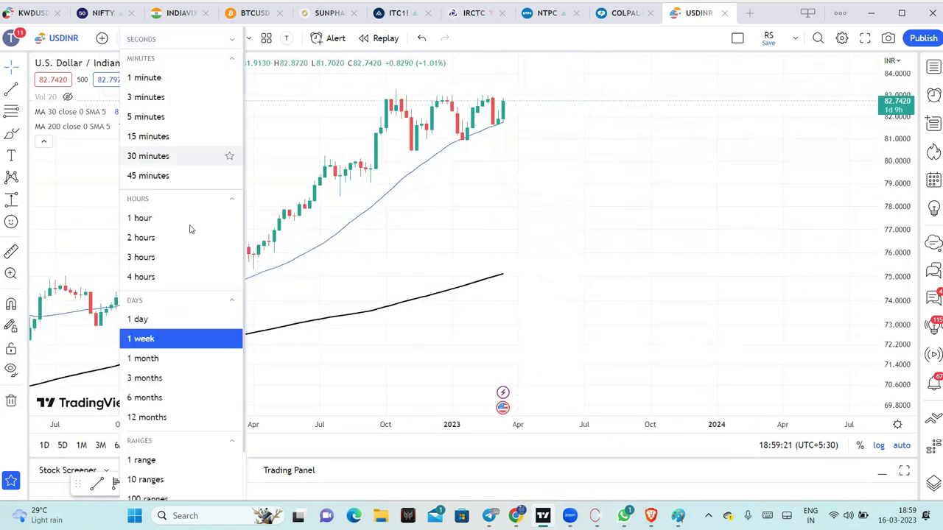
{"action": "left_click", "coordinate": [153, 215]}
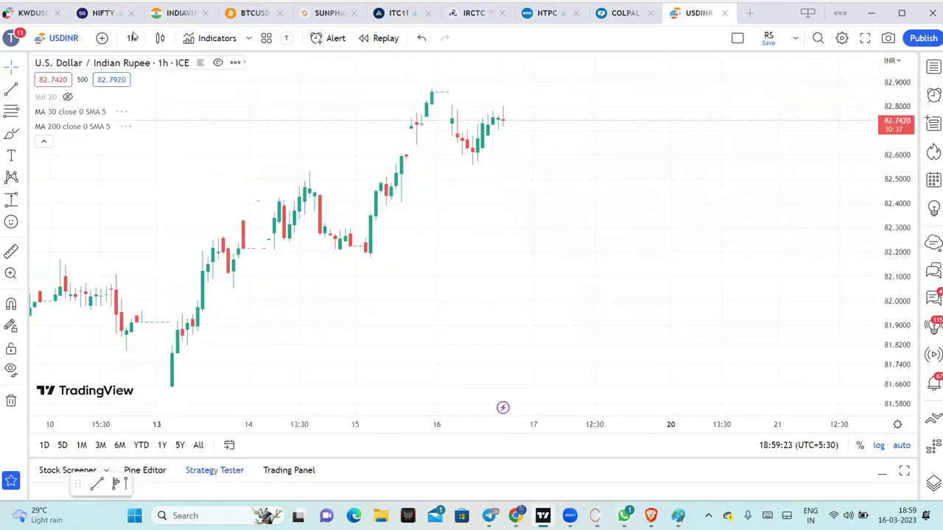
{"action": "left_click", "coordinate": [131, 37]}
{"action": "left_click", "coordinate": [153, 320]}
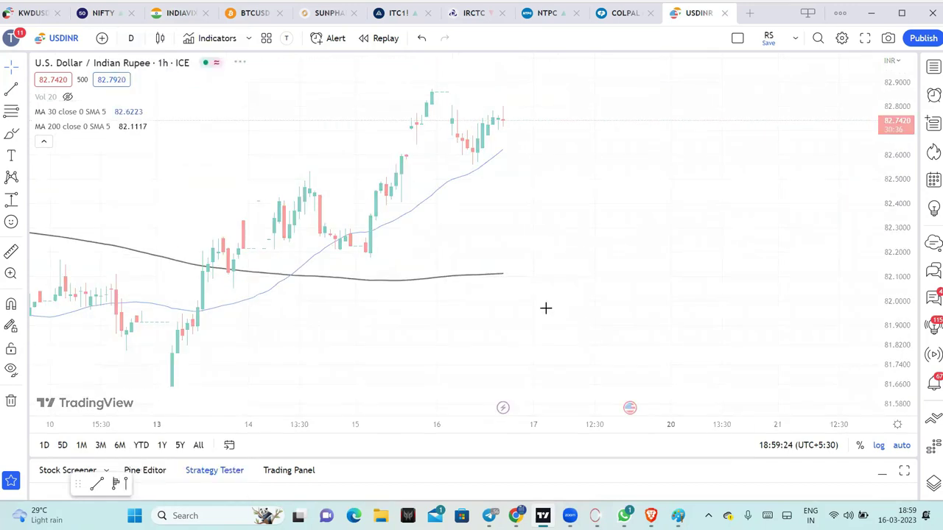
Draw a resistance line across the highs from 30 Sep 2022 to 4 Apr 2023 and a rising support line from 4 Aug 2022 to 24 Feb 2023.
{"action": "scroll", "coordinate": [580, 313], "scroll_direction": "down", "scroll_amount": 4}
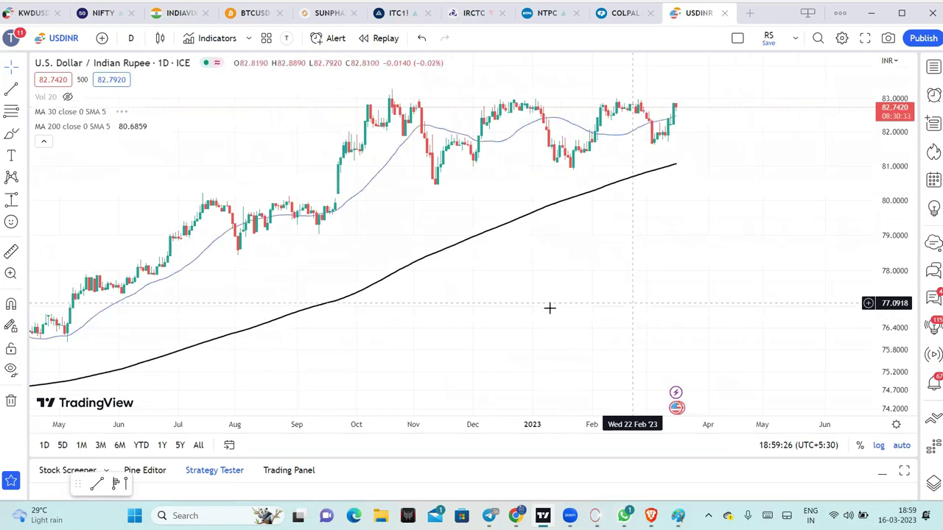
{"action": "left_click", "coordinate": [355, 99]}
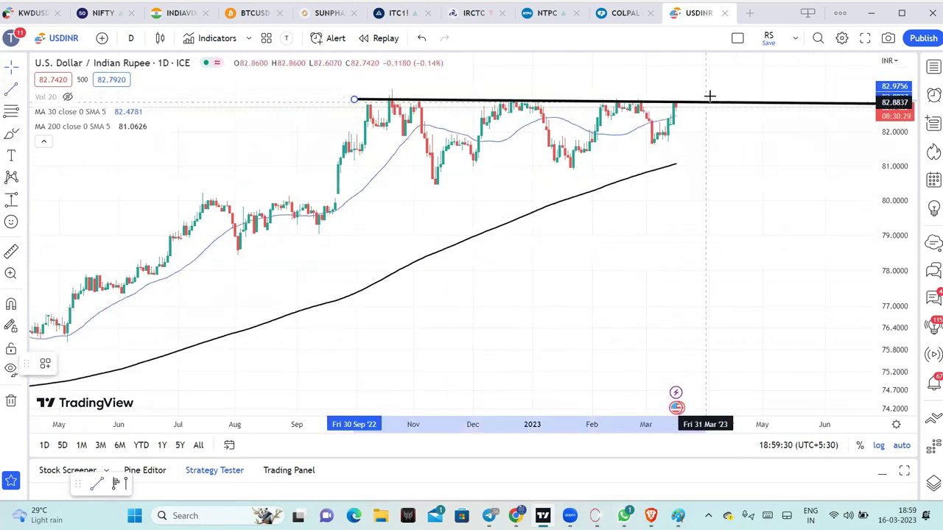
{"action": "left_click", "coordinate": [711, 97]}
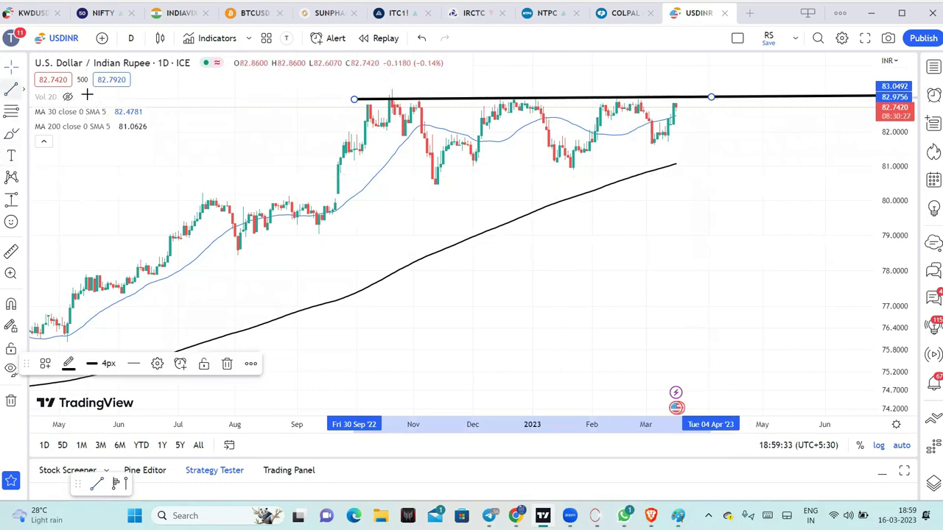
{"action": "left_click", "coordinate": [461, 185]}
{"action": "left_click", "coordinate": [243, 250]}
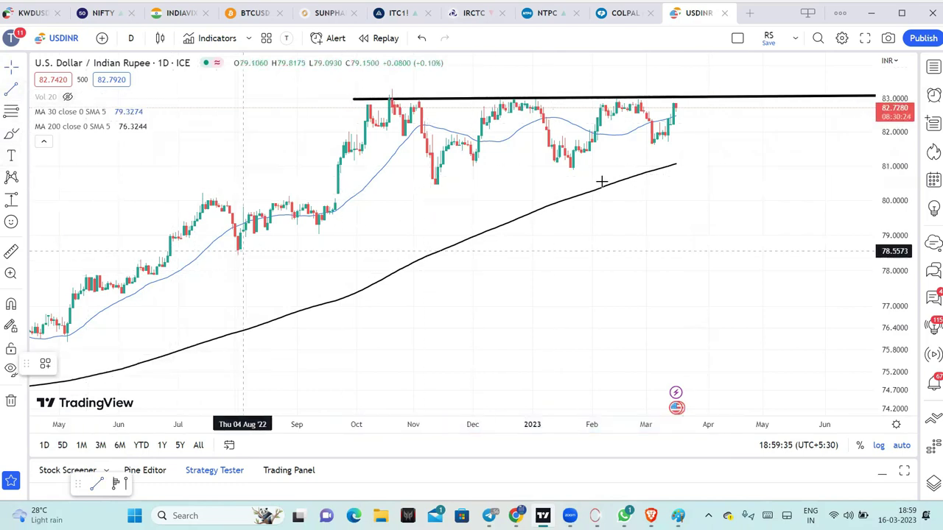
{"action": "left_click", "coordinate": [638, 150]}
Draw a nearly flat line along the July 2022 highs, from 80.0165 on 12 Jul 2022 to 80.0766 on 14 Oct 2022.
{"action": "scroll", "coordinate": [693, 252], "scroll_direction": "down", "scroll_amount": 2}
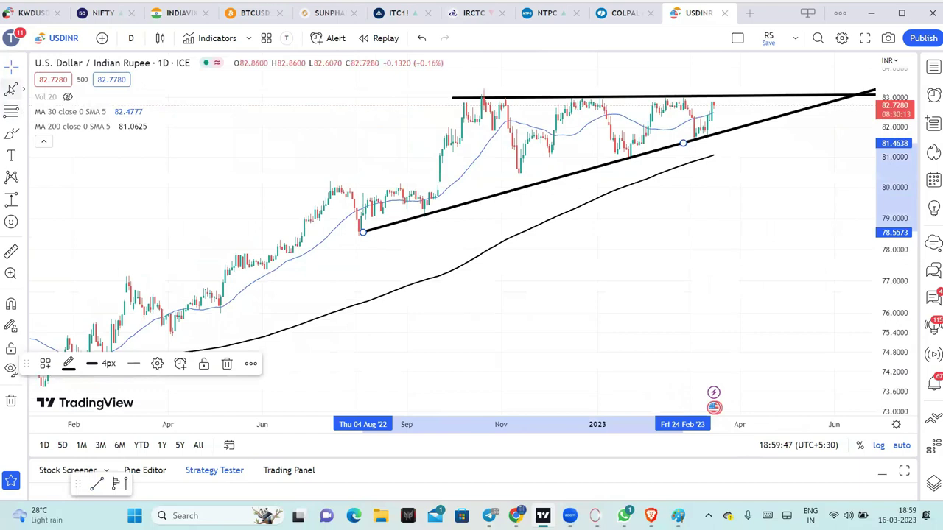
{"action": "left_click", "coordinate": [302, 177]}
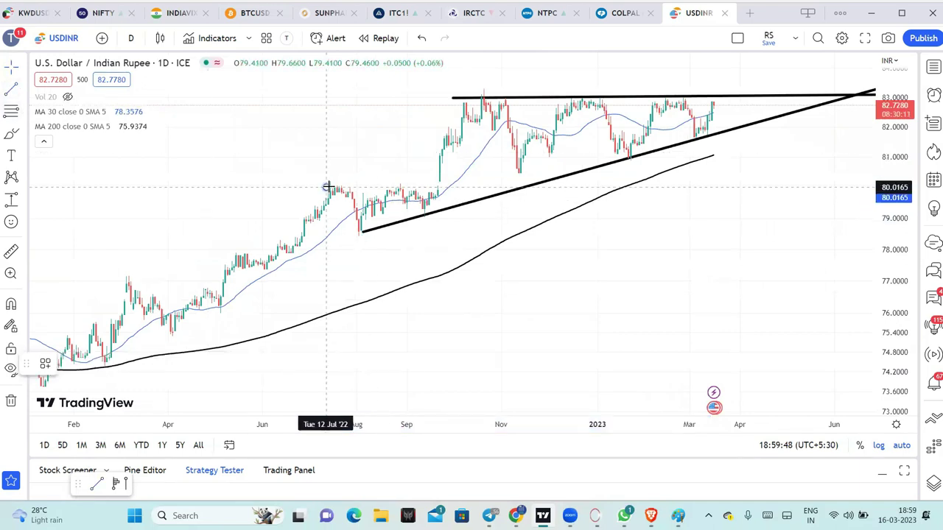
{"action": "left_click", "coordinate": [327, 186]}
{"action": "left_click", "coordinate": [474, 185]}
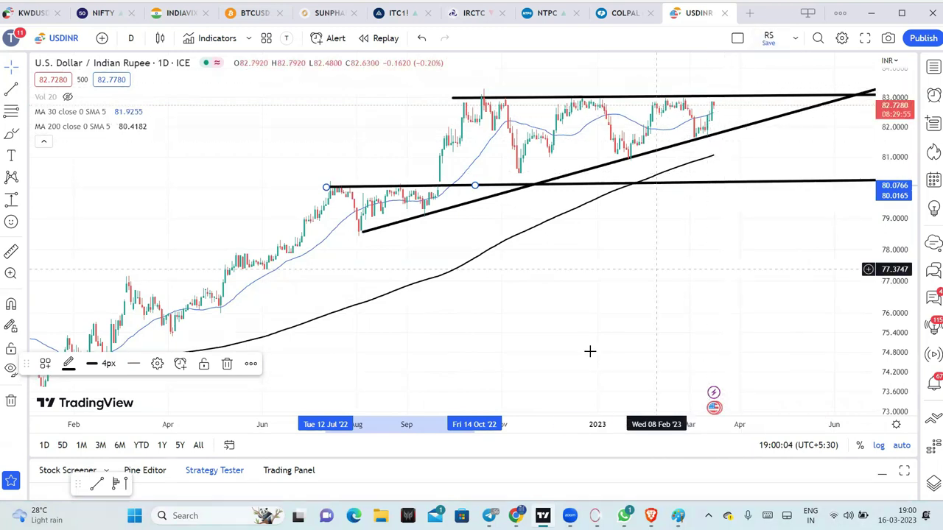
Clear the trend lines from the daily USDINR chart, leaving the moving averages in place.
{"action": "left_click", "coordinate": [11, 401]}
{"action": "left_click", "coordinate": [74, 398]}
{"action": "scroll", "coordinate": [720, 300], "scroll_direction": "up", "scroll_amount": 5}
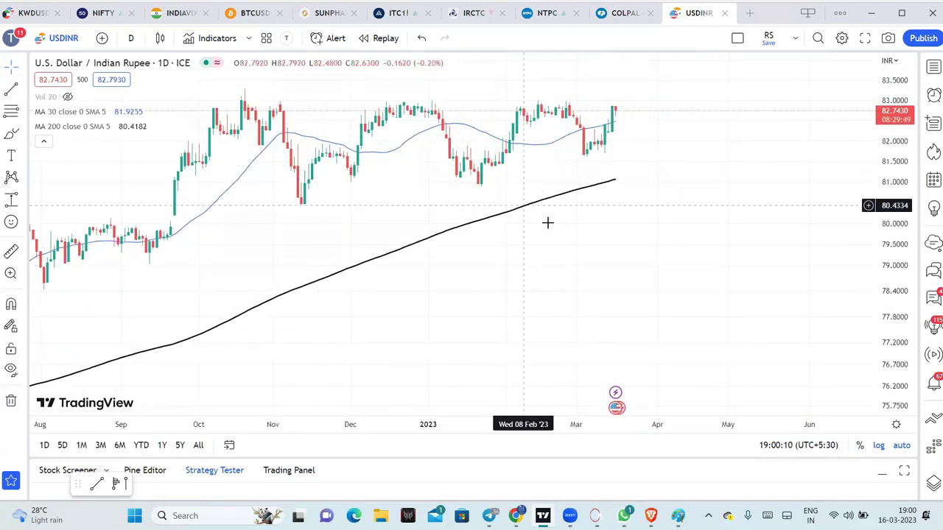
{"action": "scroll", "coordinate": [623, 191], "scroll_direction": "down", "scroll_amount": 2}
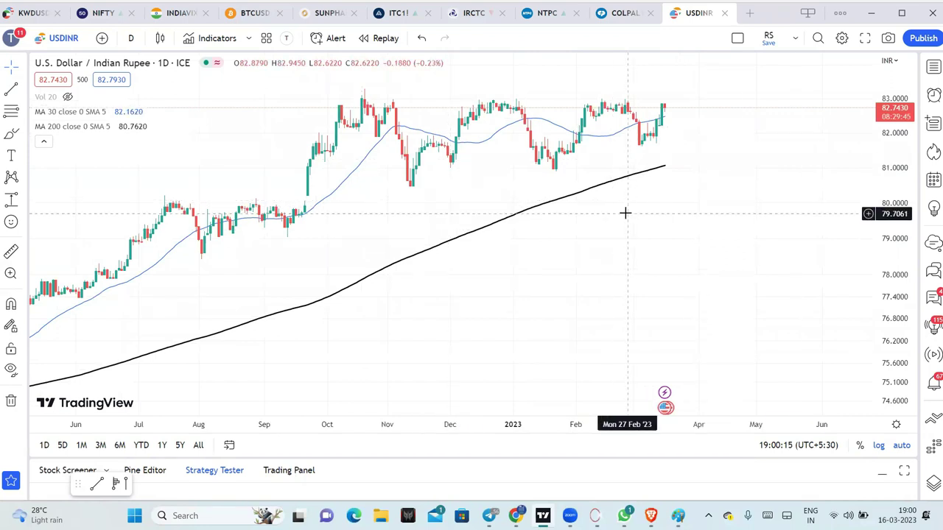
Switch to the weekly NIFTY chart and remove its price range drawing.
{"action": "left_click", "coordinate": [101, 13]}
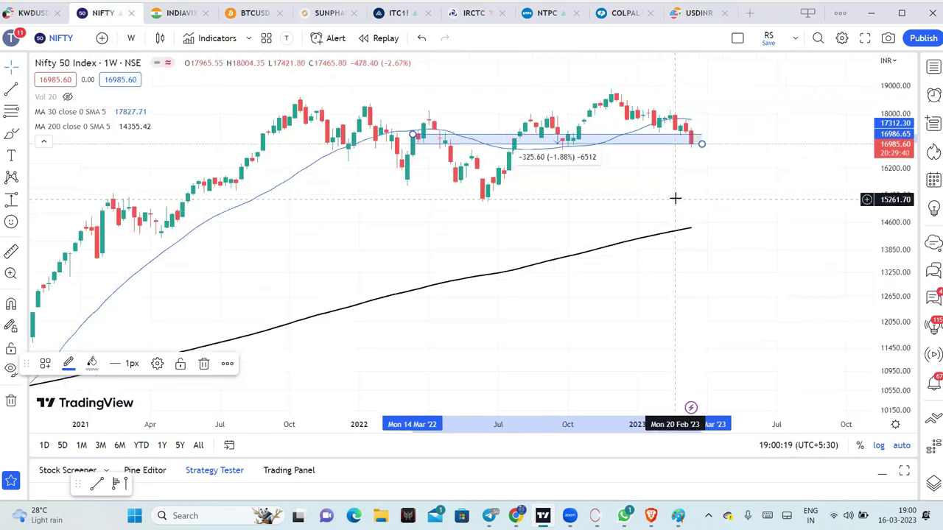
{"action": "left_click", "coordinate": [11, 401]}
{"action": "left_click", "coordinate": [66, 396]}
Place a text note reading 16850 beyond the latest NIFTY candle, at about 18023 on 17 Jul 2023.
{"action": "scroll", "coordinate": [601, 292], "scroll_direction": "up", "scroll_amount": 3}
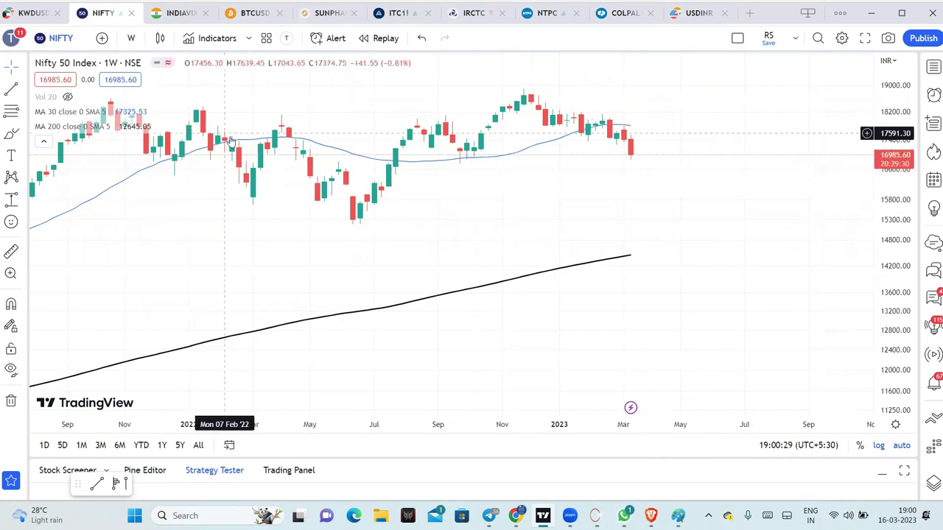
{"action": "scroll", "coordinate": [221, 130], "scroll_direction": "up", "scroll_amount": 2}
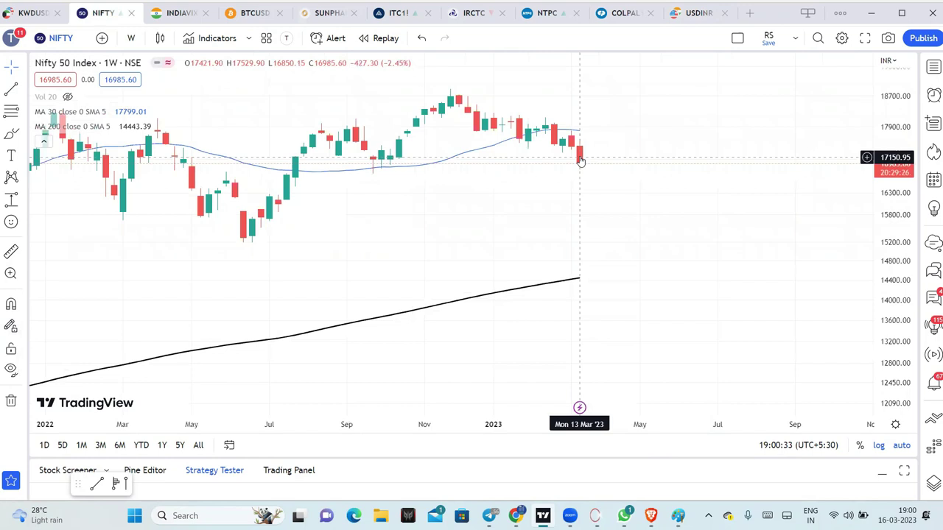
{"action": "left_click", "coordinate": [12, 154]}
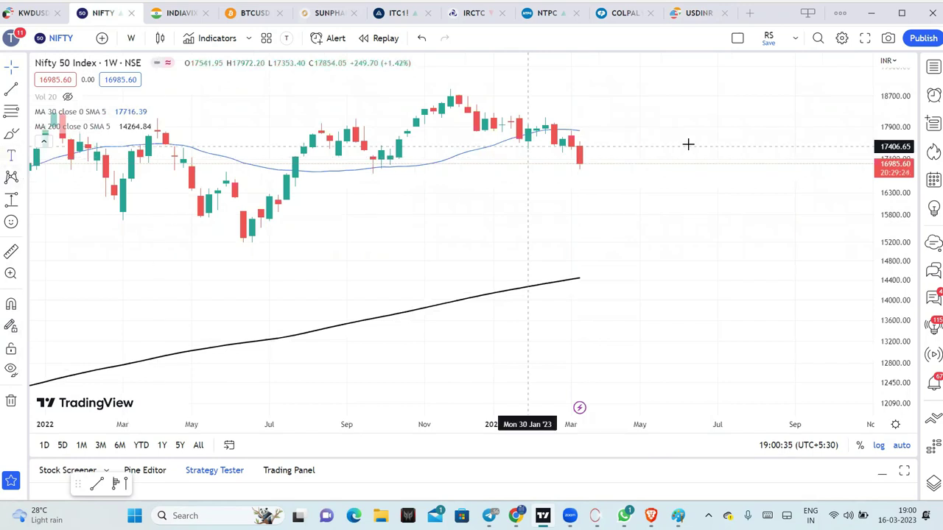
{"action": "left_click", "coordinate": [744, 131]}
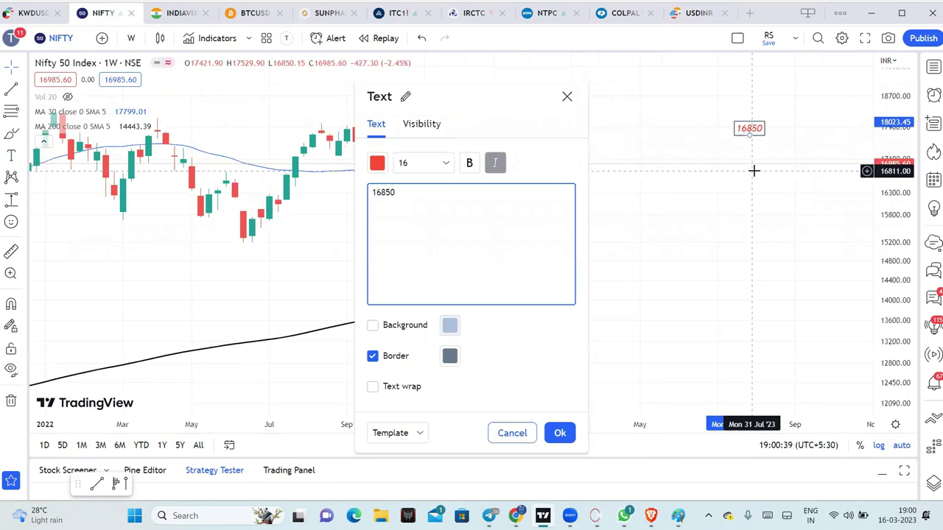
{"action": "left_click", "coordinate": [570, 432]}
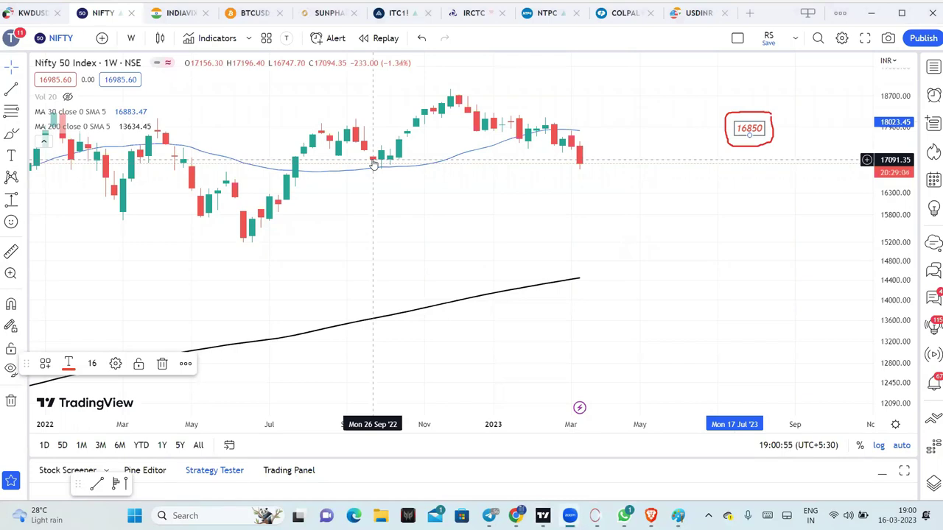
Try to handwrite a price level with the brush below the 16850 note.
{"action": "left_click", "coordinate": [10, 135]}
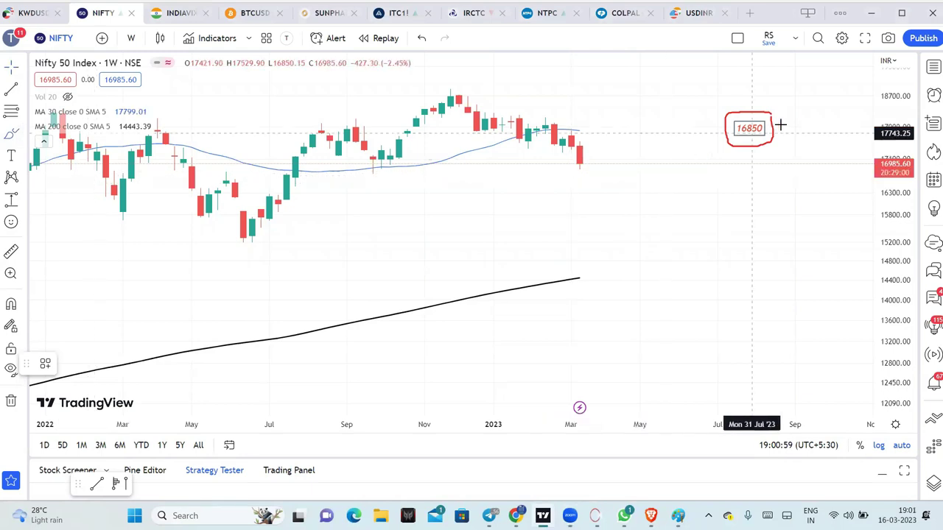
{"action": "mouse_move", "coordinate": [727, 175]}
{"action": "left_mouse_down"}
{"action": "mouse_move", "coordinate": [740, 215]}
{"action": "mouse_move", "coordinate": [751, 194]}
{"action": "mouse_move", "coordinate": [772, 200]}
{"action": "mouse_move", "coordinate": [766, 206]}
{"action": "mouse_move", "coordinate": [810, 194]}
{"action": "mouse_move", "coordinate": [813, 177]}
{"action": "left_mouse_up"}
Remove all drawings from the NIFTY chart, and place a text note reading 16750 at about 16593 on 17 Jul 2023.
{"action": "left_click", "coordinate": [11, 401]}
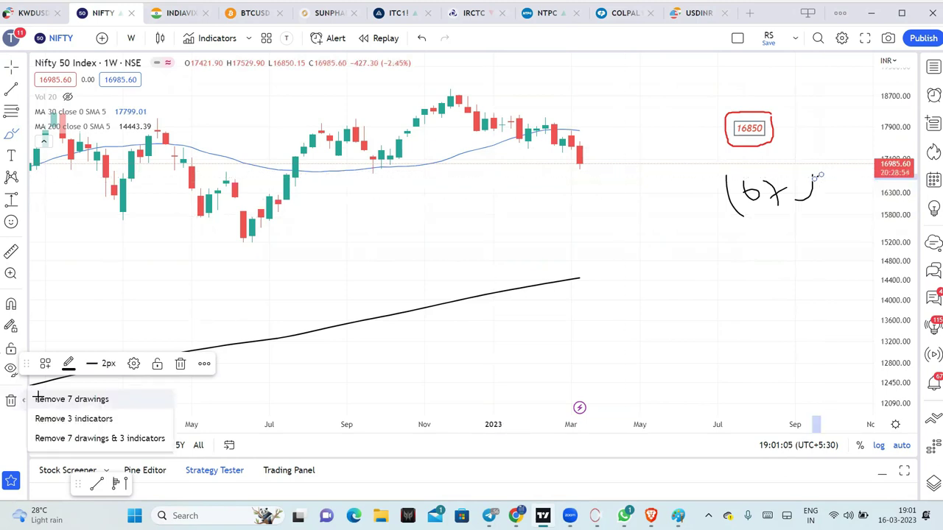
{"action": "left_click", "coordinate": [70, 398]}
{"action": "left_click", "coordinate": [11, 159]}
{"action": "left_click", "coordinate": [736, 188]}
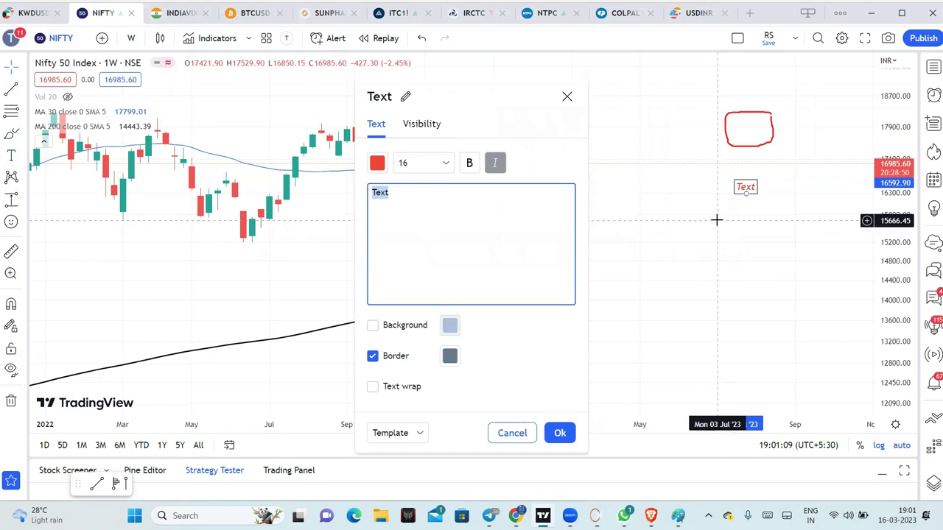
{"action": "type", "text": "16750"}
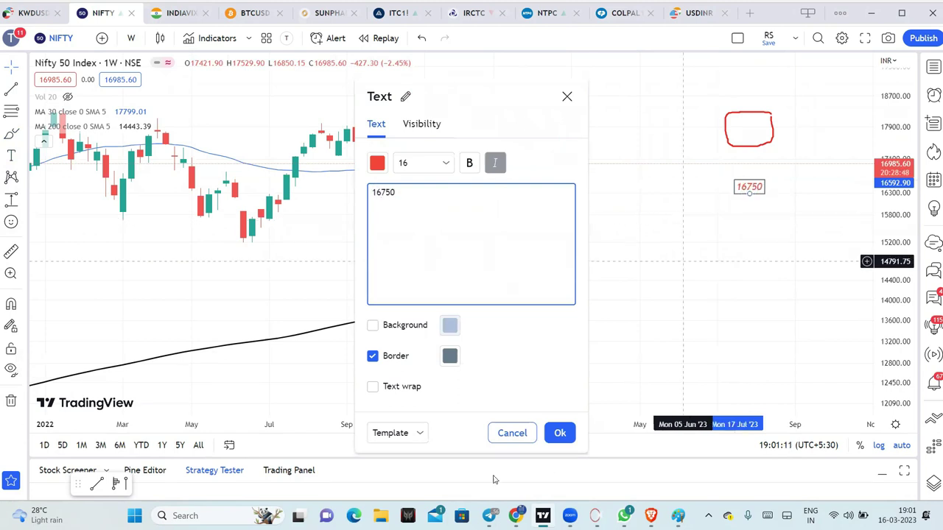
{"action": "left_click", "coordinate": [559, 433]}
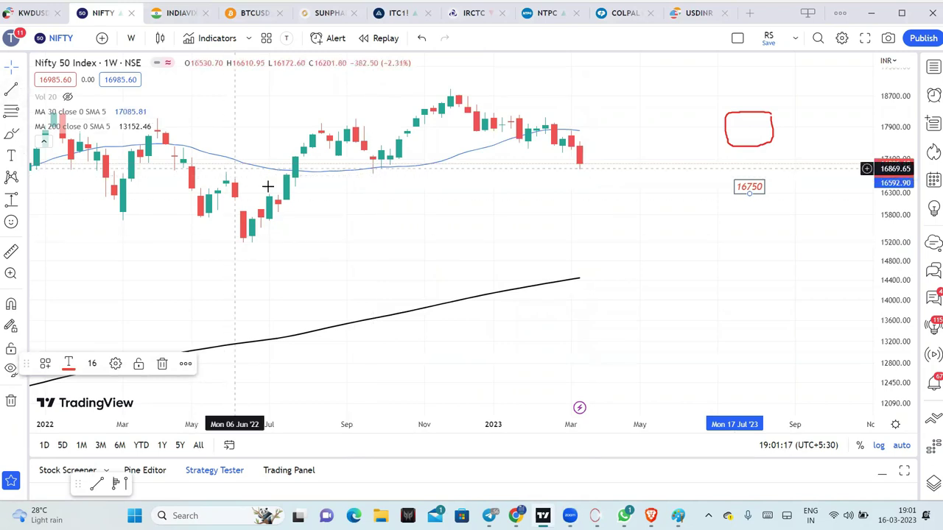
Draw a nearly horizontal NIFTY support line from 16723.40 on 1 Aug 2022 to 16694.35 on 5 Jun 2023.
{"action": "left_click", "coordinate": [243, 181]}
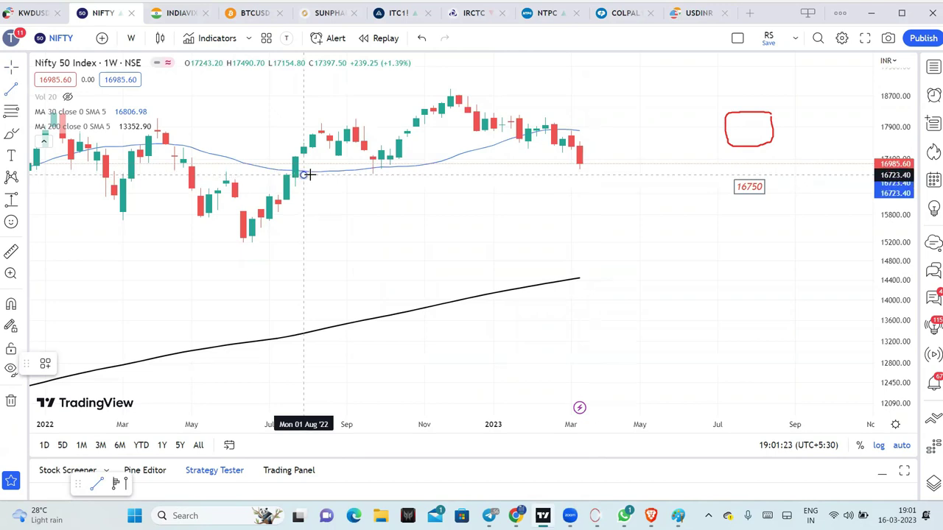
{"action": "left_click", "coordinate": [306, 174]}
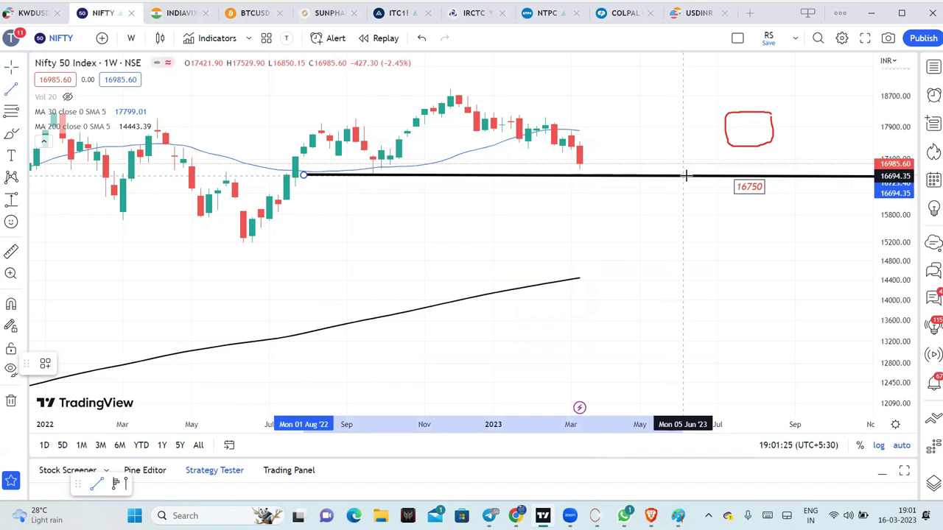
{"action": "scroll", "coordinate": [643, 305], "scroll_direction": "down", "scroll_amount": 4}
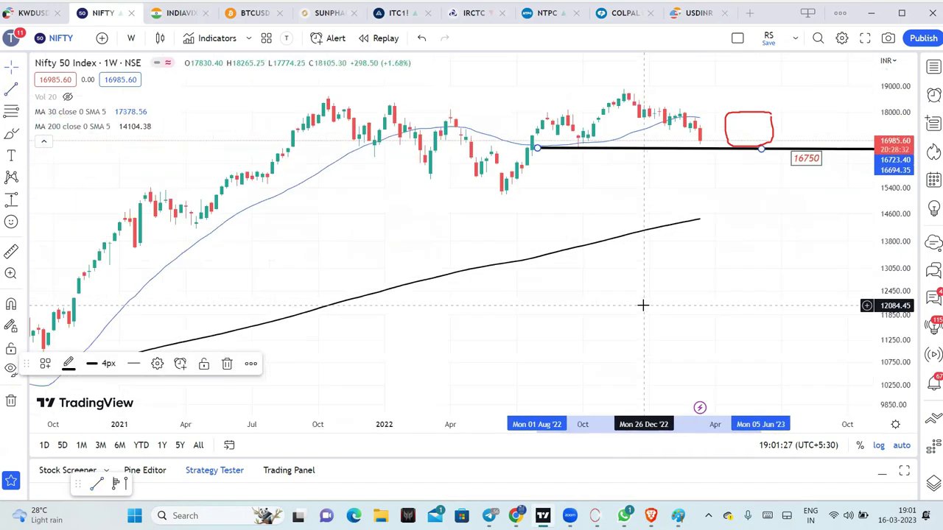
{"action": "scroll", "coordinate": [641, 305], "scroll_direction": "up", "scroll_amount": 2}
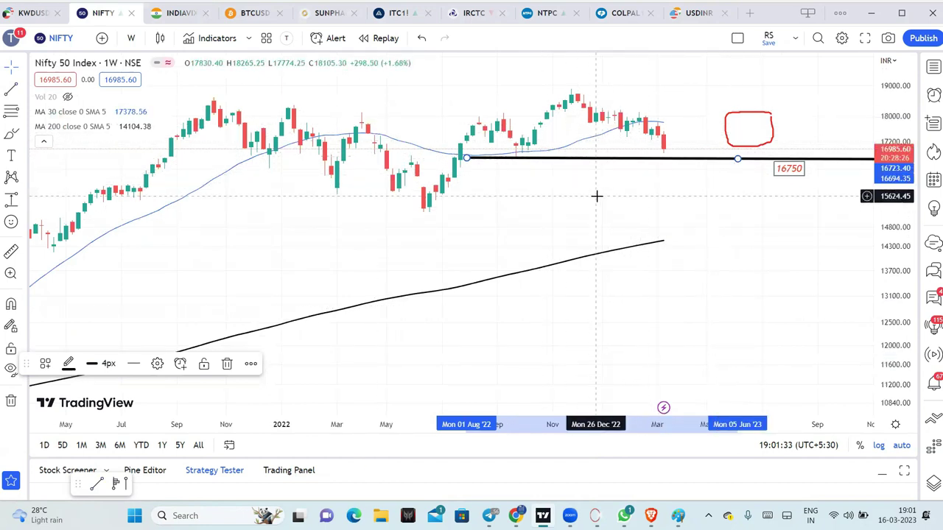
Draw a descending NIFTY trend line from 18728.40 on 11 Oct 2021 through 17434.10 on 23 May 2022.
{"action": "left_click", "coordinate": [11, 88]}
{"action": "left_click", "coordinate": [208, 95]}
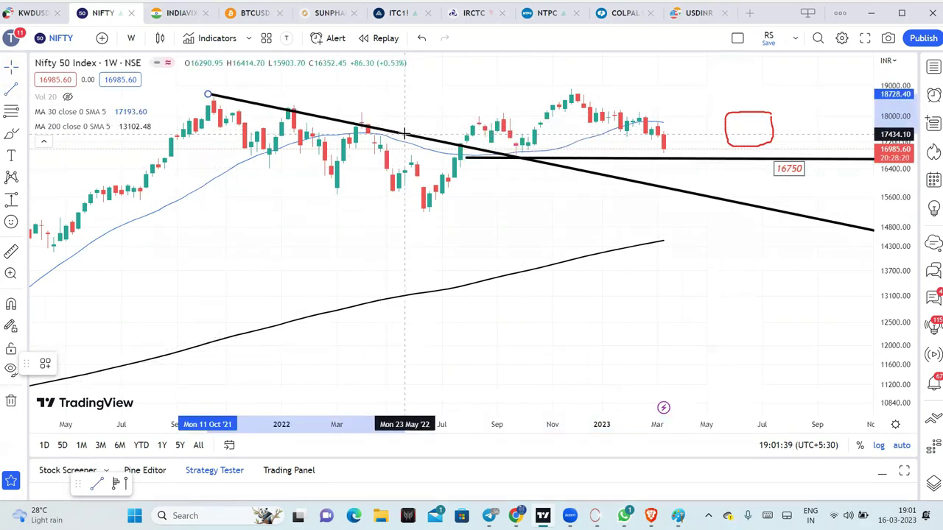
{"action": "left_click", "coordinate": [404, 135]}
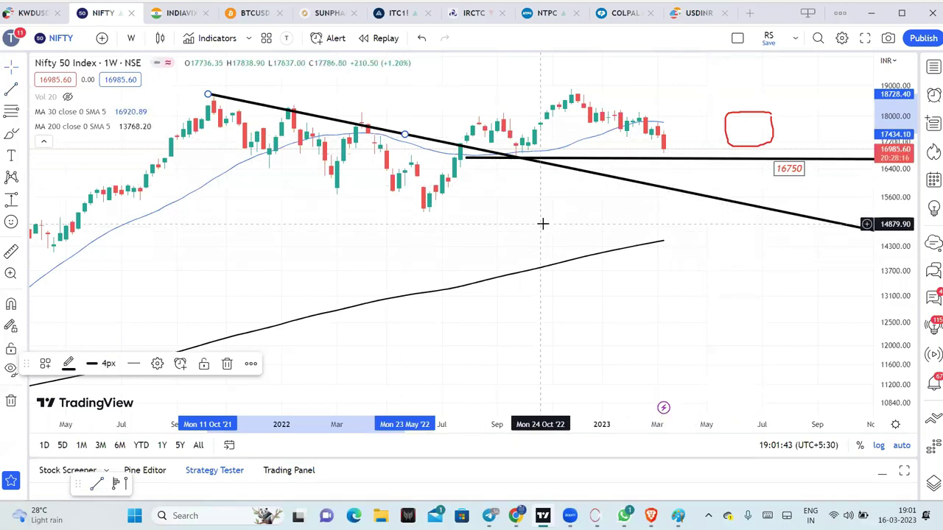
Draw a nearly horizontal NIFTY support line from 15825.30 on 5 Apr 2021 to 15881.10 on 19 Dec 2022.
{"action": "scroll", "coordinate": [574, 228], "scroll_direction": "up", "scroll_amount": 2}
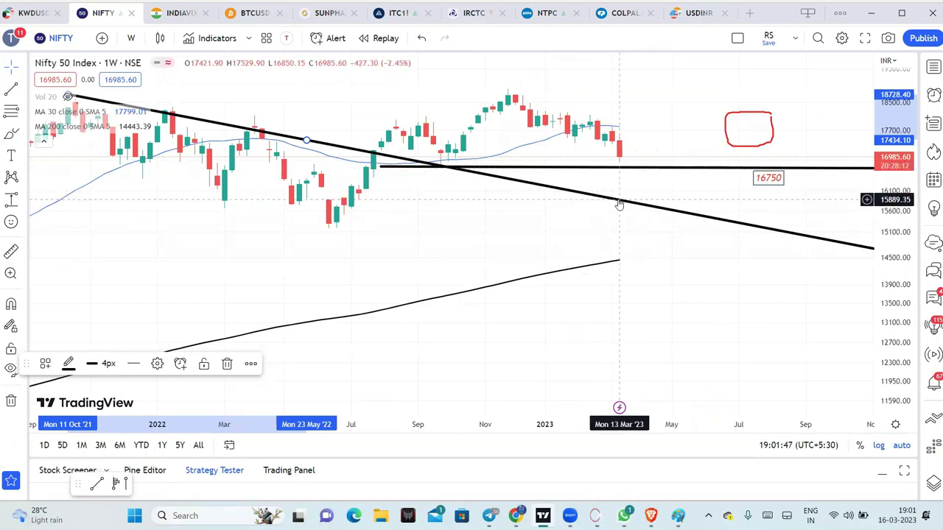
{"action": "scroll", "coordinate": [341, 330], "scroll_direction": "down", "scroll_amount": 2}
{"action": "scroll", "coordinate": [332, 318], "scroll_direction": "down", "scroll_amount": 2}
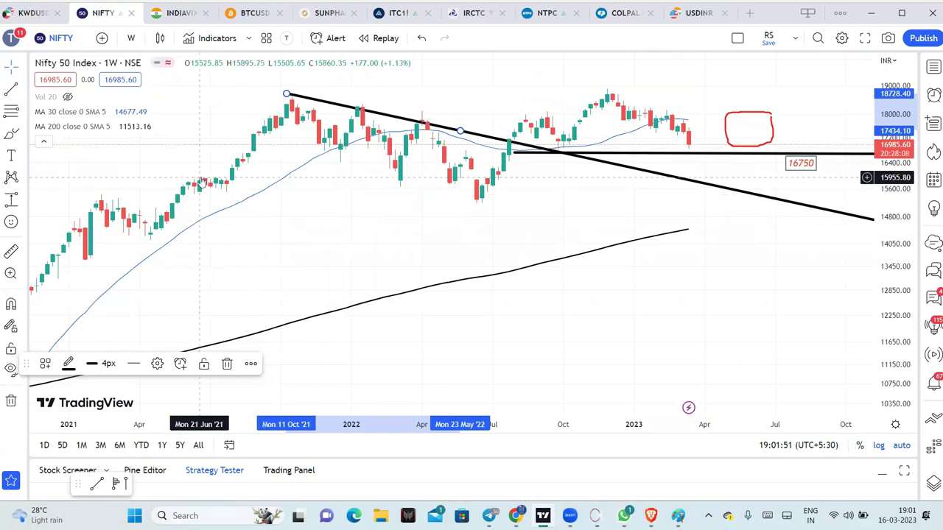
{"action": "left_click", "coordinate": [137, 179]}
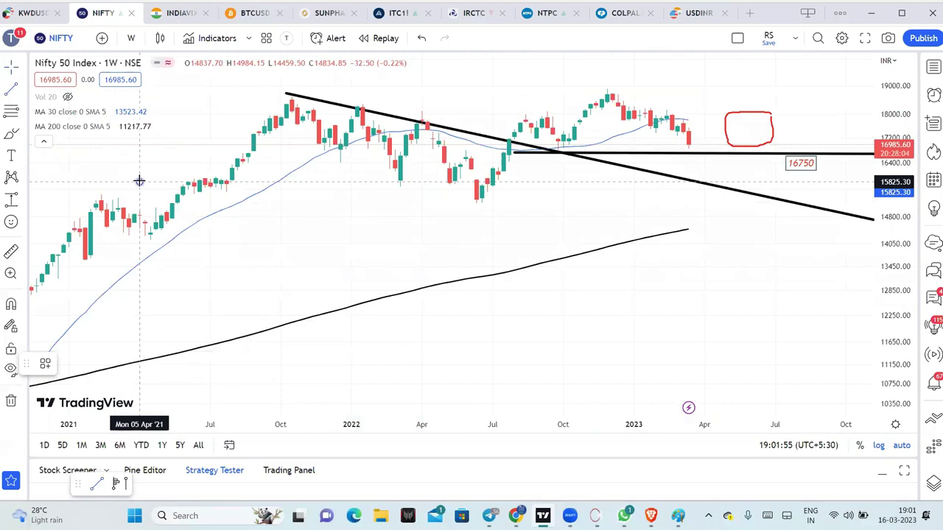
{"action": "left_click", "coordinate": [140, 181]}
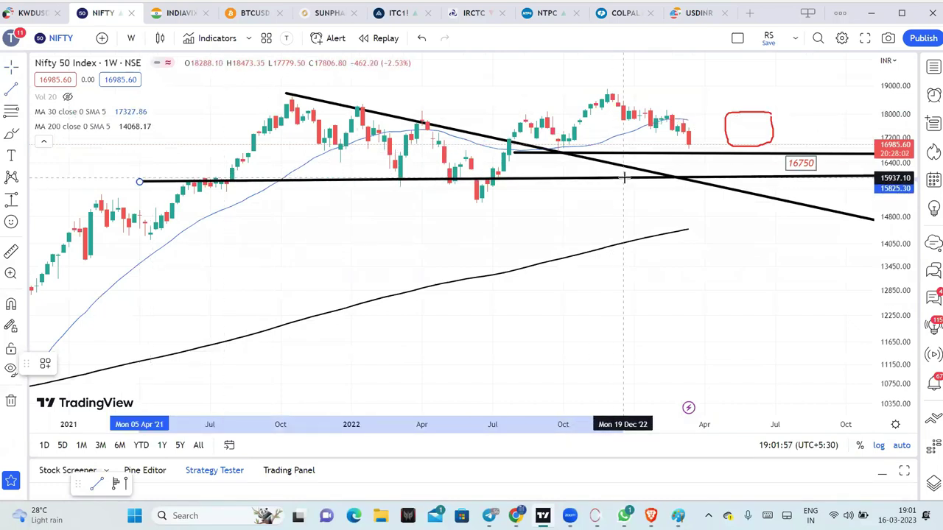
{"action": "left_click", "coordinate": [625, 183]}
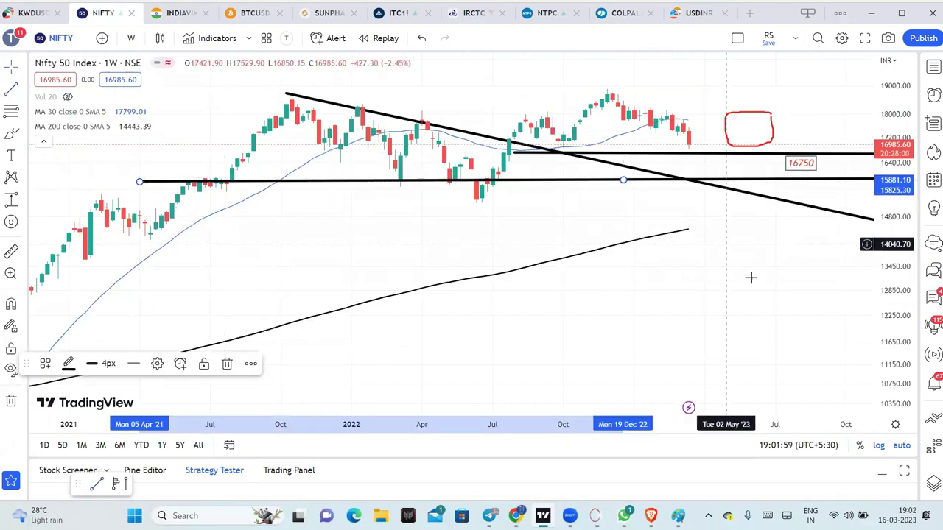
Sketch a freehand projected path from the latest NIFTY candle, and undo both that path and the red box annotation.
{"action": "scroll", "coordinate": [751, 276], "scroll_direction": "up", "scroll_amount": 5}
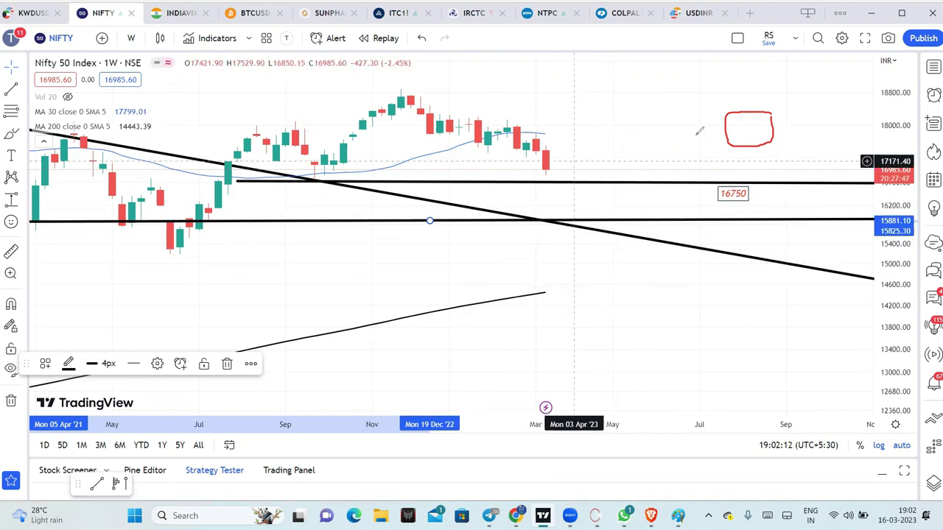
{"action": "mouse_move", "coordinate": [549, 173]}
{"action": "left_mouse_down"}
{"action": "mouse_move", "coordinate": [572, 152]}
{"action": "mouse_move", "coordinate": [642, 154]}
{"action": "left_mouse_up"}
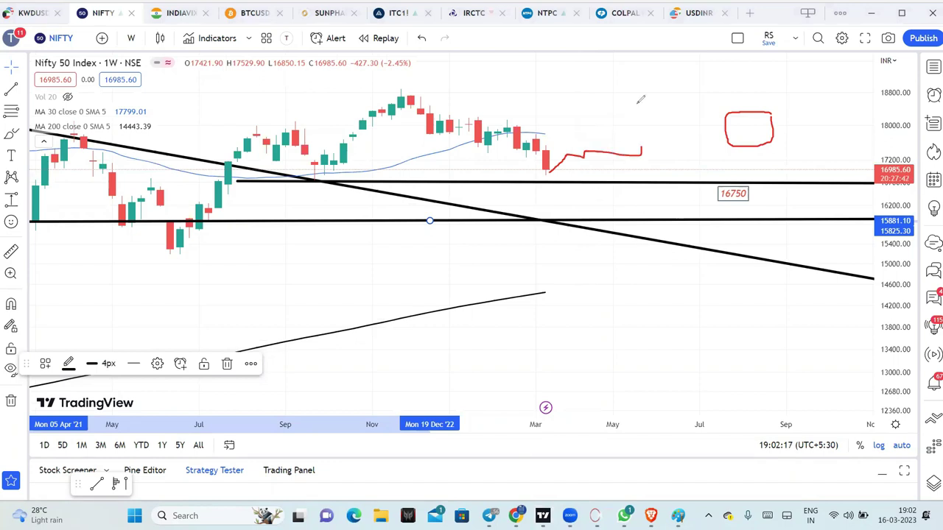
{"action": "key", "text": "ctrl+z"}
{"action": "key", "text": "ctrl+z"}
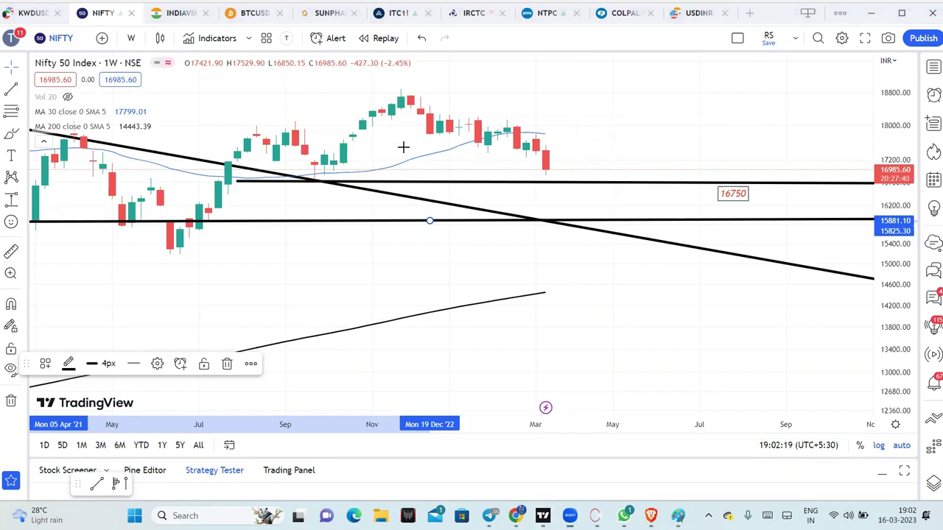
{"action": "scroll", "coordinate": [530, 353], "scroll_direction": "down", "scroll_amount": 3}
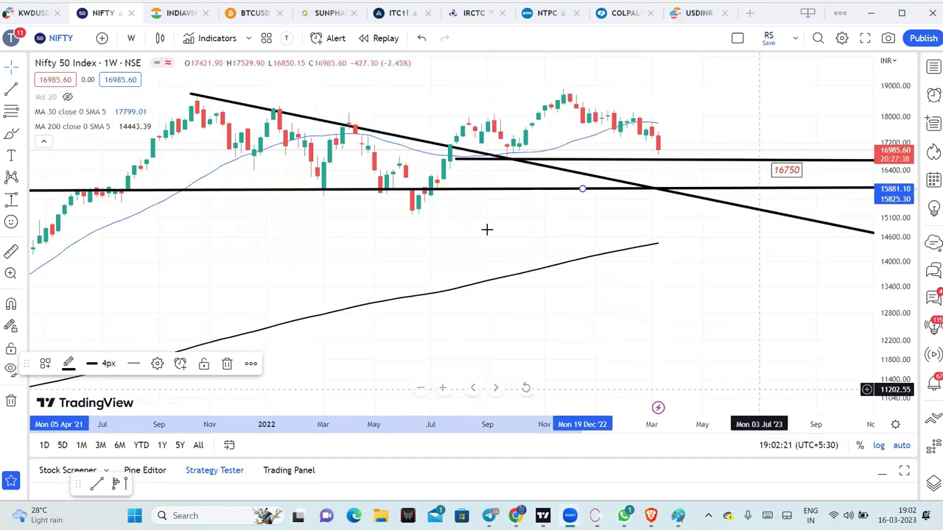
{"action": "scroll", "coordinate": [331, 402], "scroll_direction": "down", "scroll_amount": 2}
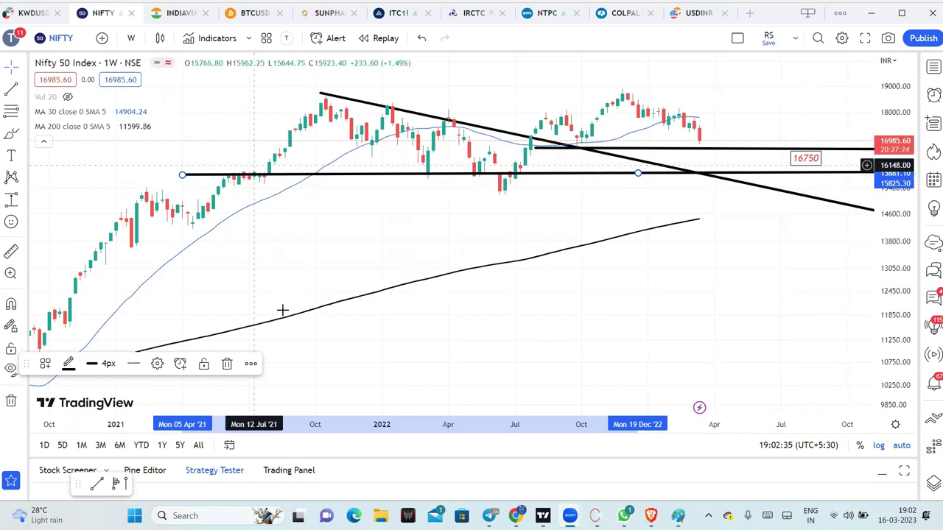
{"action": "left_click_drag", "start_coordinate": [538, 282], "coordinate": [490, 290]}
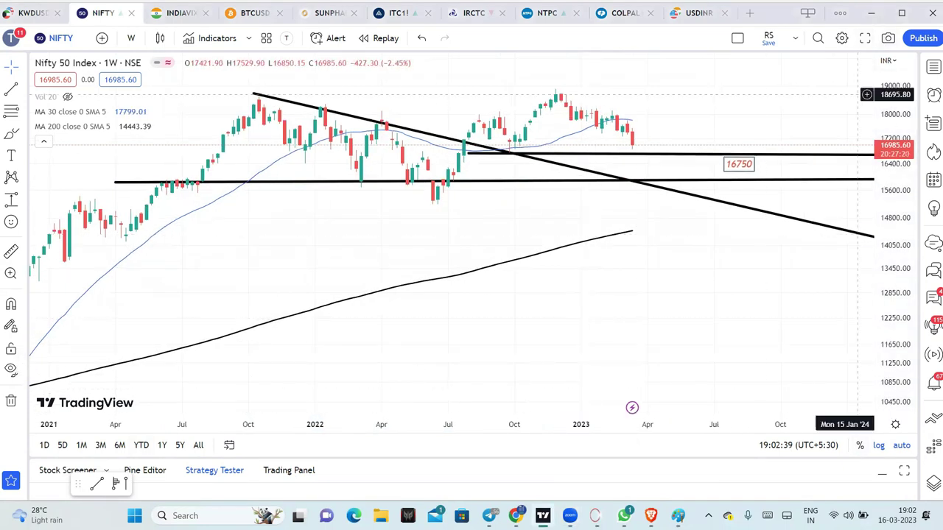
Switch to TradePoint and open a close-only P&F chart of Nifty 50 on NSE with a 0.25% box size and 3-box reversal.
{"action": "left_click", "coordinate": [869, 13]}
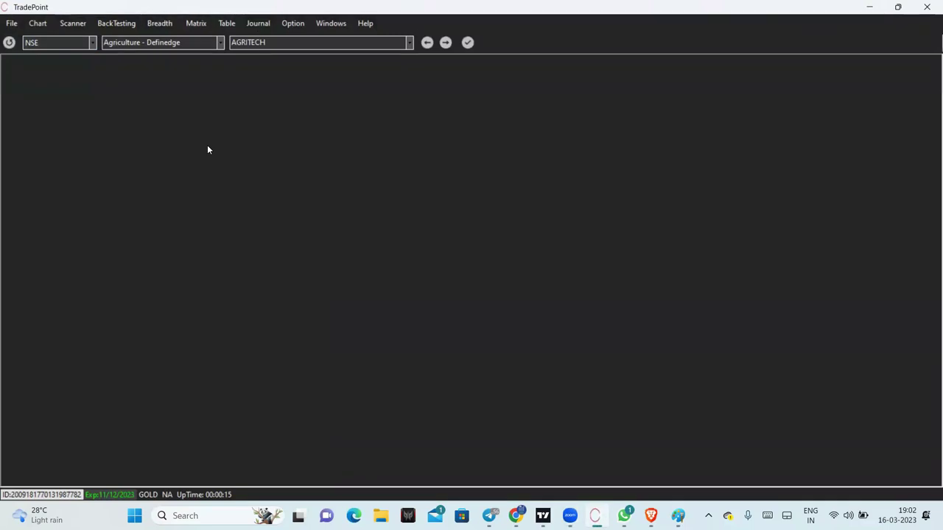
{"action": "key", "text": "ctrl+p"}
{"action": "left_click", "coordinate": [514, 241]}
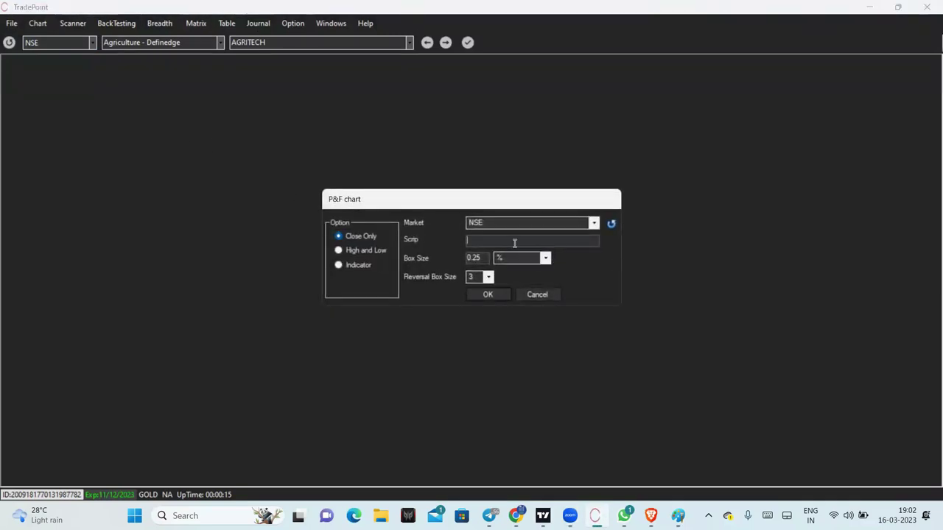
{"action": "type", "text": "nifty"}
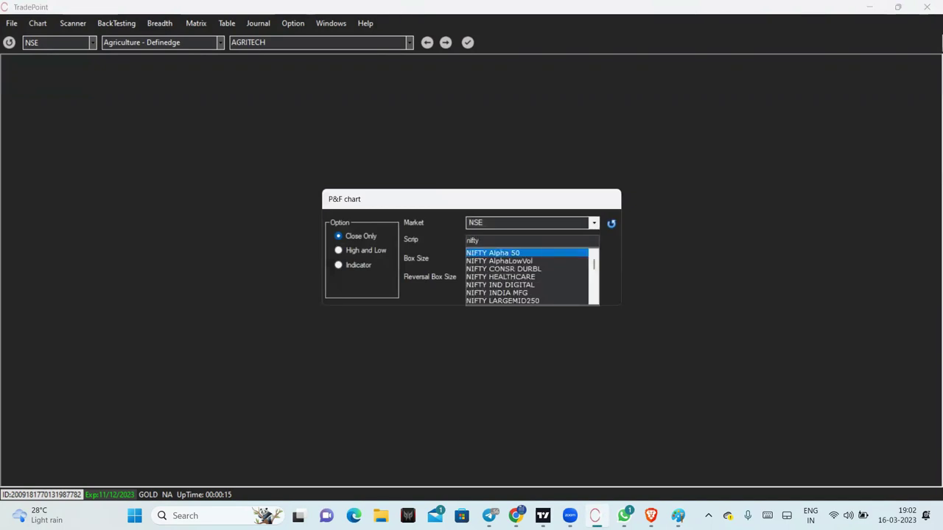
{"action": "type", "text": "50"}
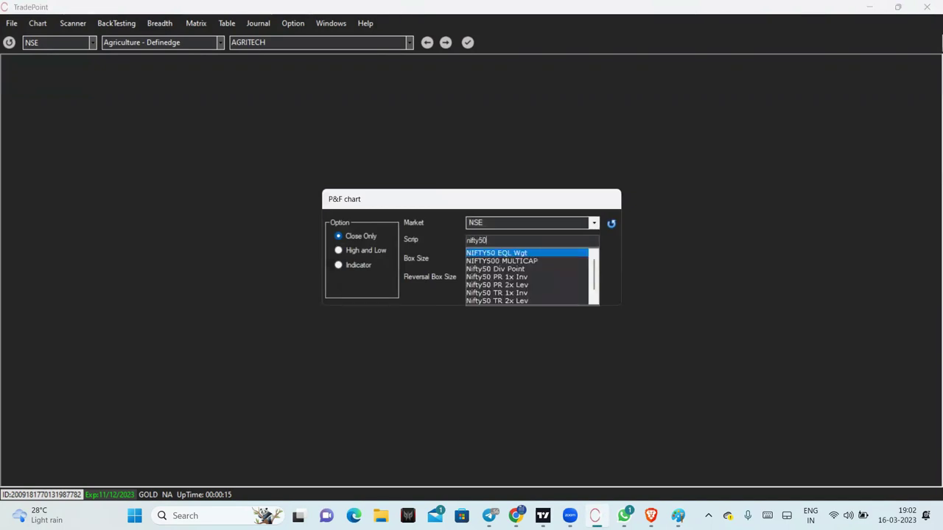
{"action": "key", "text": "BackSpace"}
{"action": "key", "text": "BackSpace"}
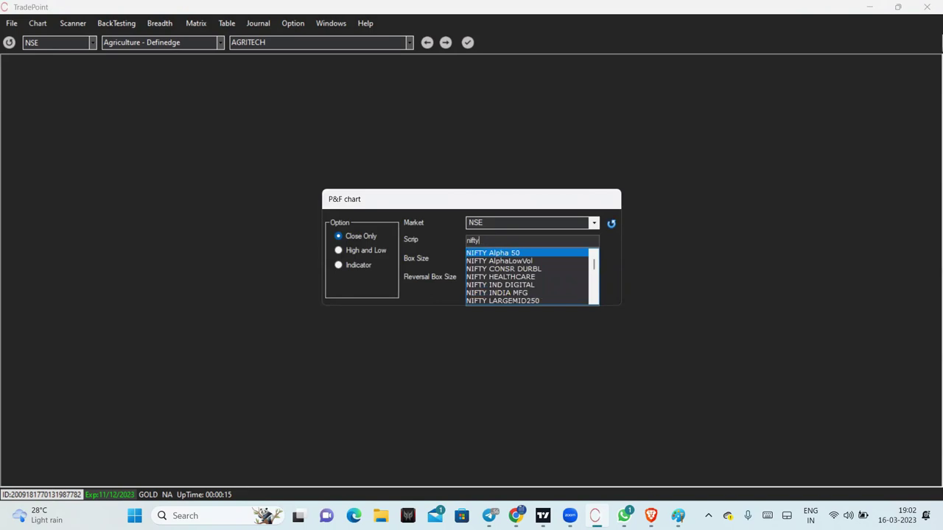
{"action": "type", "text": "50"}
{"action": "left_click", "coordinate": [594, 303]}
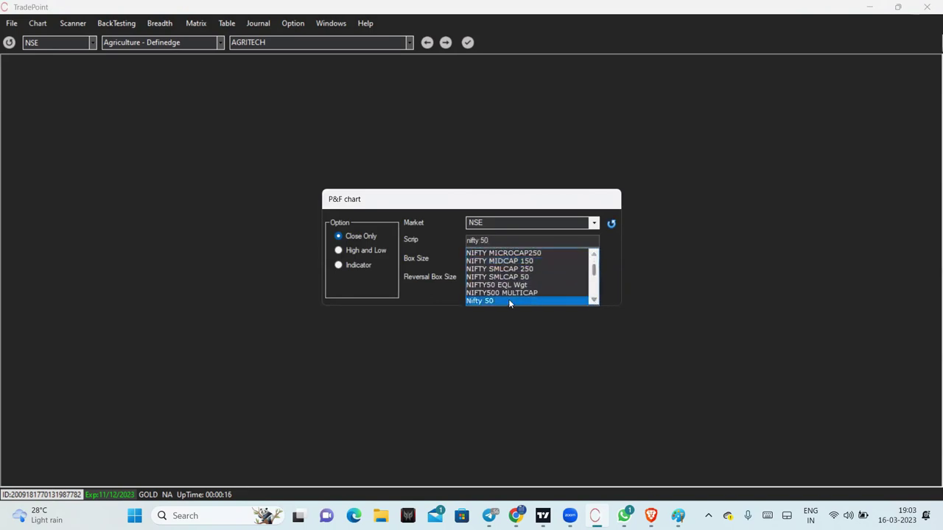
{"action": "left_click", "coordinate": [508, 301]}
{"action": "left_click", "coordinate": [488, 294]}
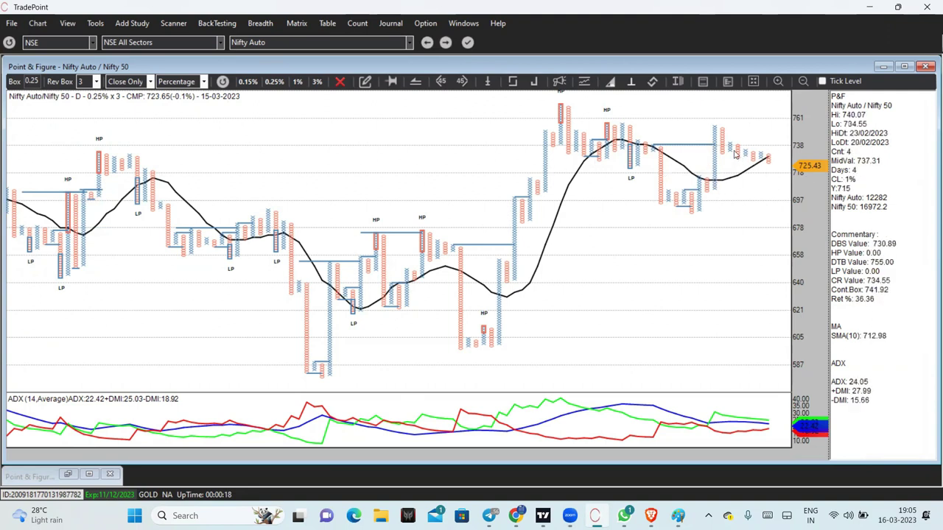
Examine the trend of the Nifty Bank / Nifty 50 relative Point & Figure chart.
{"action": "left_click", "coordinate": [444, 45]}
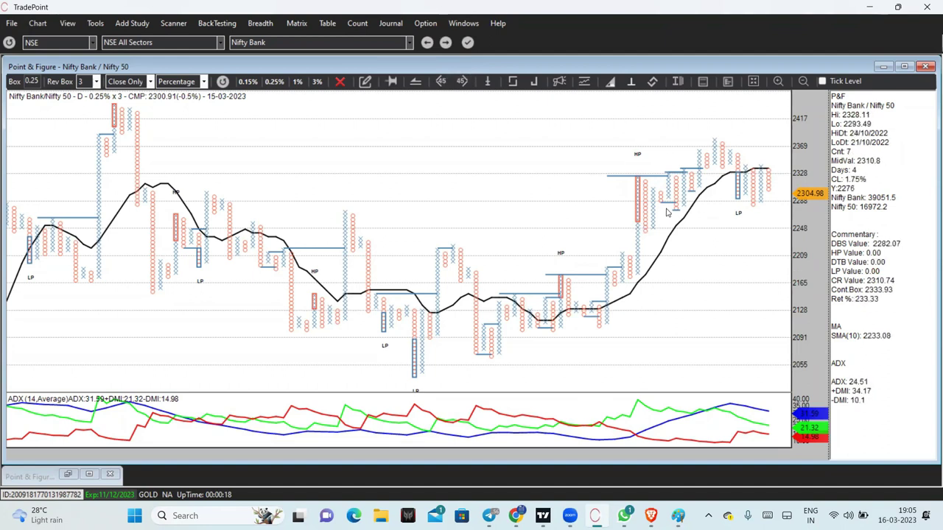
{"action": "scroll", "coordinate": [656, 215], "scroll_direction": "up", "scroll_amount": 2}
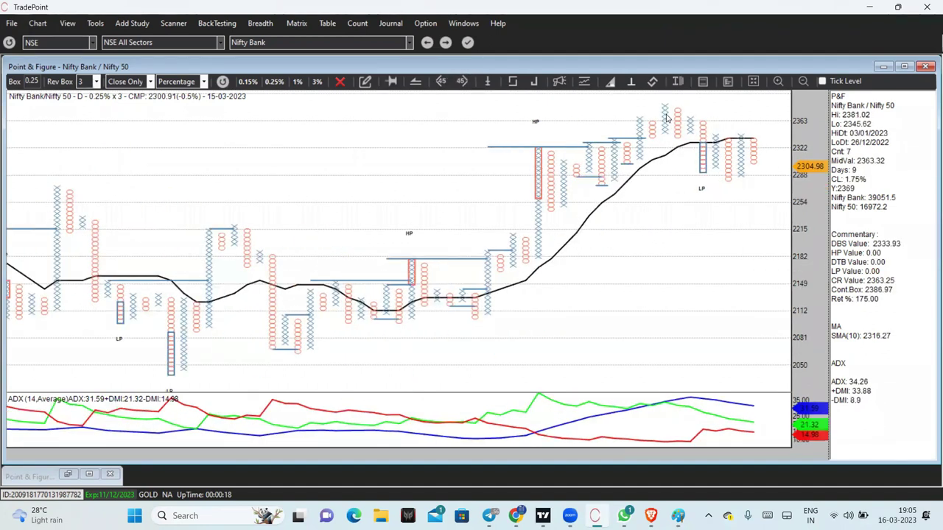
{"action": "scroll", "coordinate": [667, 122], "scroll_direction": "down", "scroll_amount": 1}
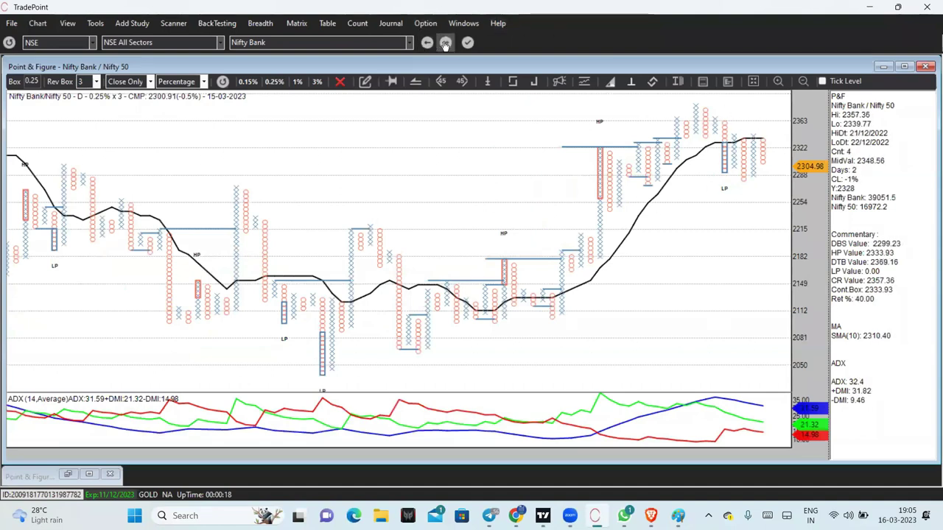
Review the Nifty Commodities, NIFTY CONSR DURBL and Nifty Consumption relative charts against Nifty 50.
{"action": "left_click", "coordinate": [444, 44]}
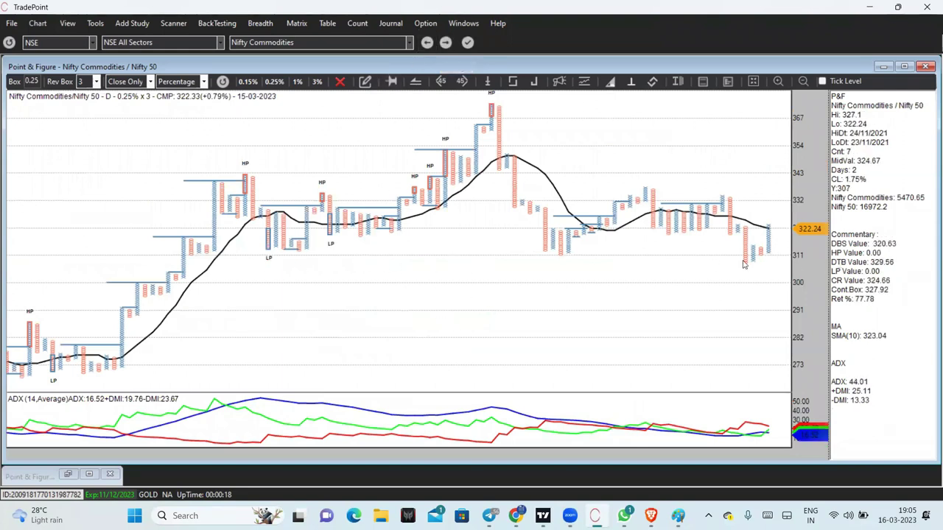
{"action": "left_click", "coordinate": [446, 42]}
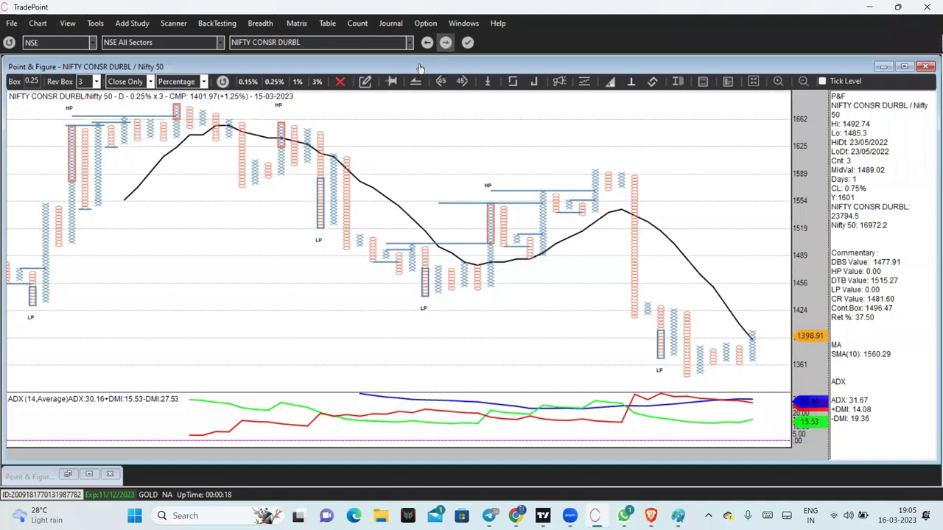
{"action": "left_click", "coordinate": [445, 43]}
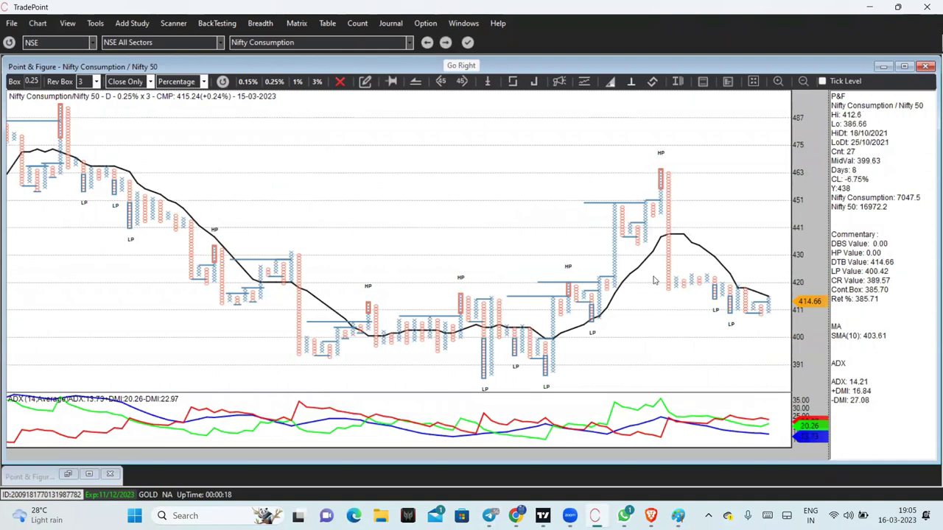
Examine the Nifty CPSE / Nifty 50 relative chart over a longer history.
{"action": "left_click", "coordinate": [445, 43]}
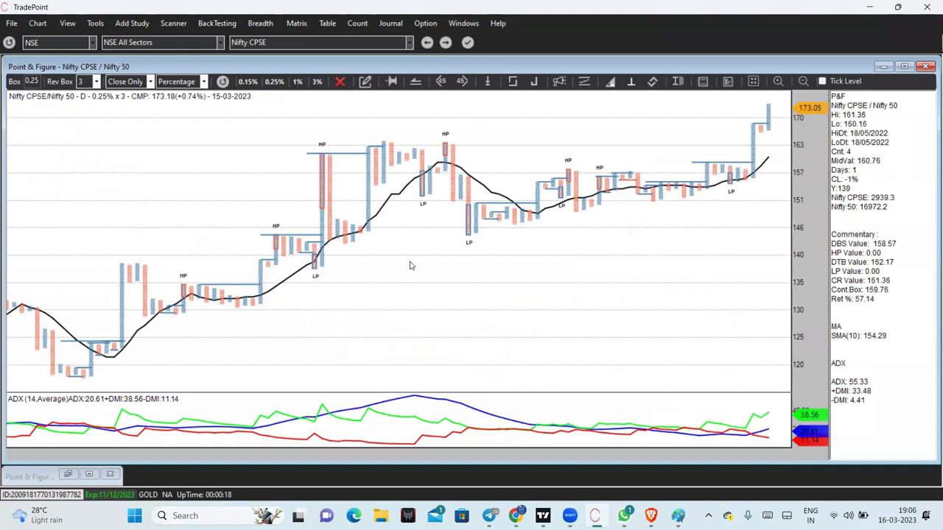
{"action": "scroll", "coordinate": [411, 265], "scroll_direction": "down", "scroll_amount": 5}
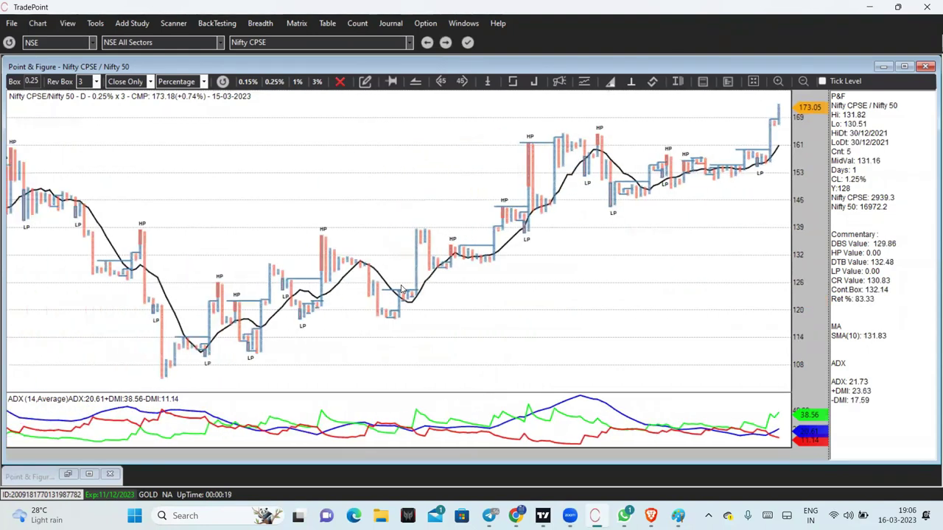
{"action": "scroll", "coordinate": [402, 294], "scroll_direction": "down", "scroll_amount": 3}
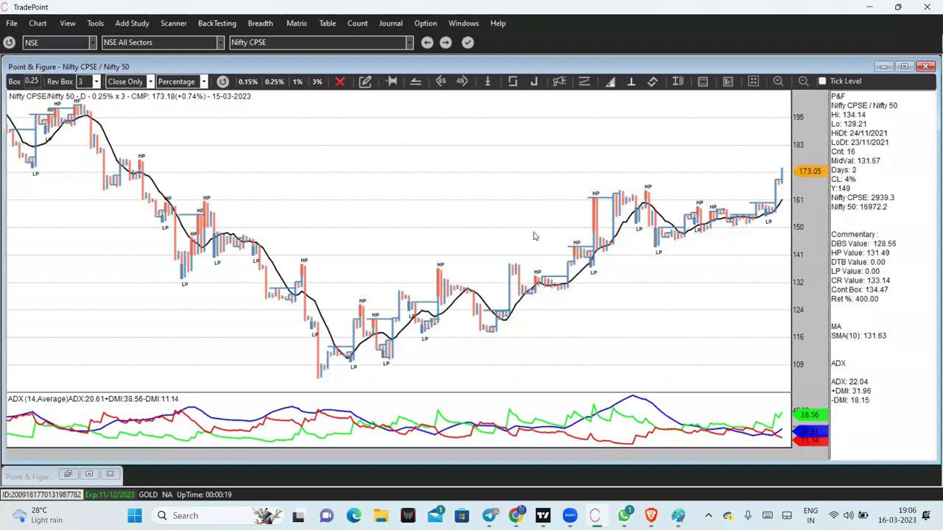
{"action": "scroll", "coordinate": [535, 238], "scroll_direction": "down", "scroll_amount": 1}
{"action": "scroll", "coordinate": [515, 269], "scroll_direction": "up", "scroll_amount": 1}
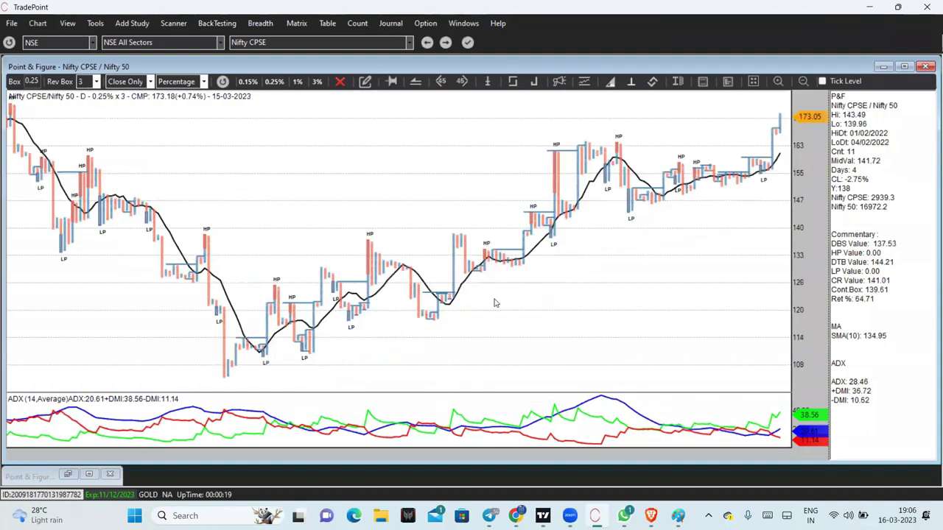
Review the Nifty Energy, Nifty Fin Service and Nifty FMCG relative charts against Nifty 50.
{"action": "left_click", "coordinate": [445, 43]}
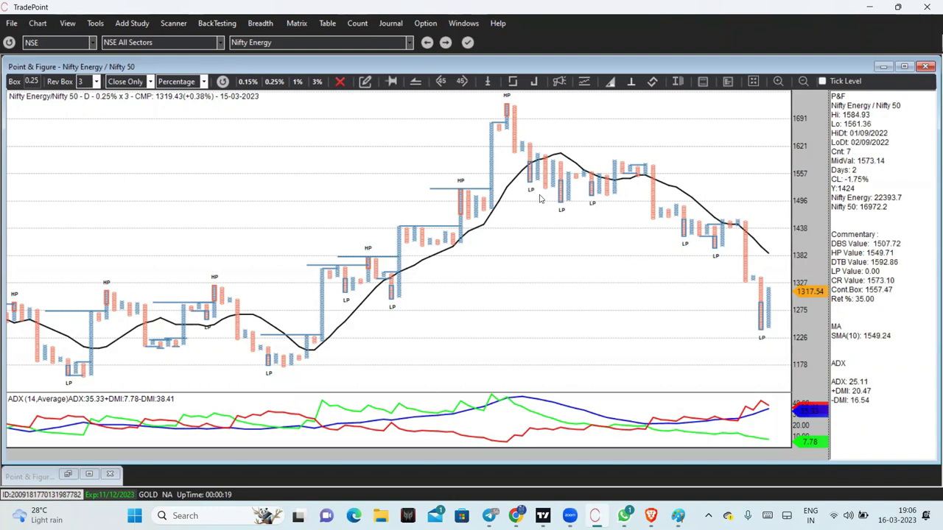
{"action": "left_click", "coordinate": [445, 42]}
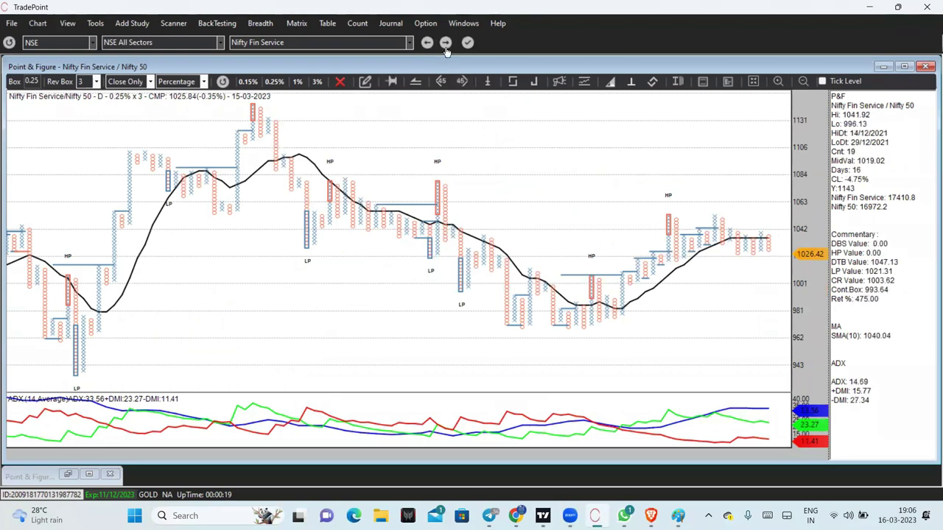
{"action": "left_click", "coordinate": [445, 43]}
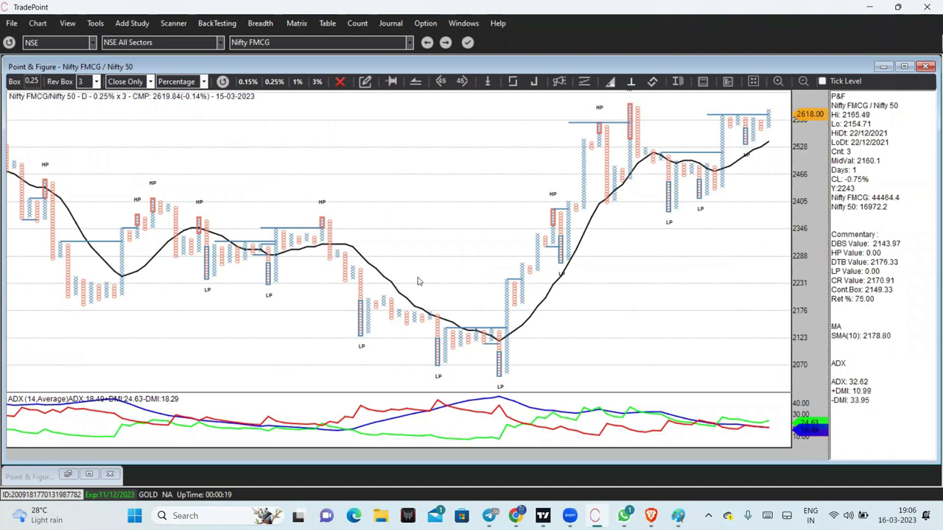
{"action": "scroll", "coordinate": [419, 283], "scroll_direction": "up", "scroll_amount": 3}
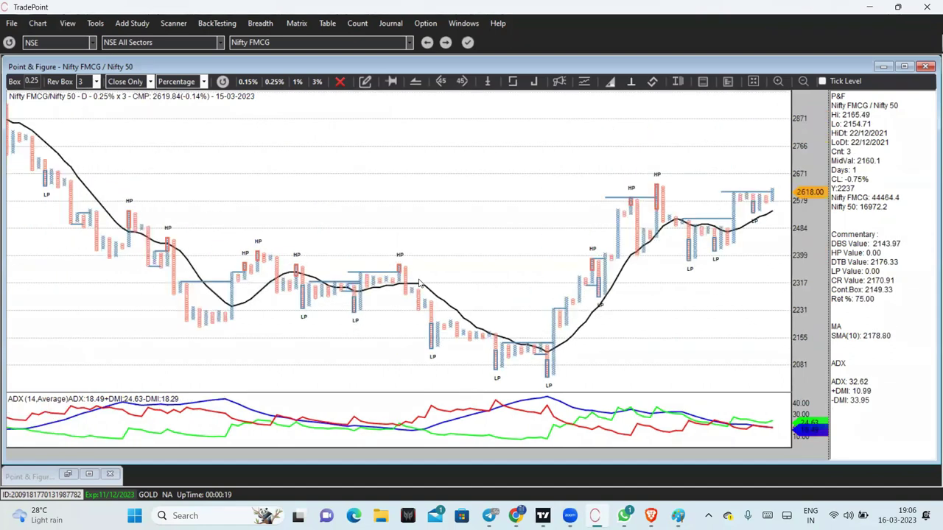
{"action": "scroll", "coordinate": [419, 282], "scroll_direction": "down", "scroll_amount": 3}
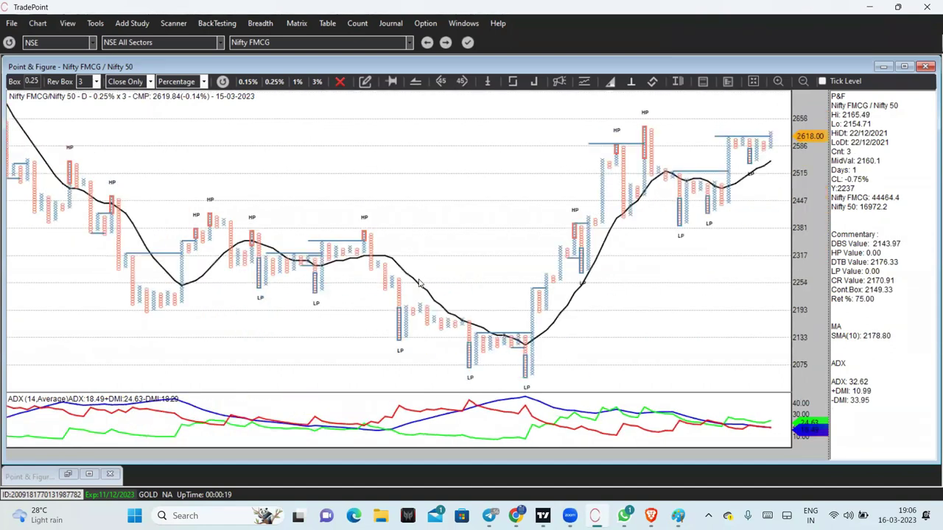
Circle the rally, the consolidation and the latest breakout columns freehand on the Nifty FMCG / Nifty 50 chart, and clear the marks.
{"action": "left_click", "coordinate": [557, 514]}
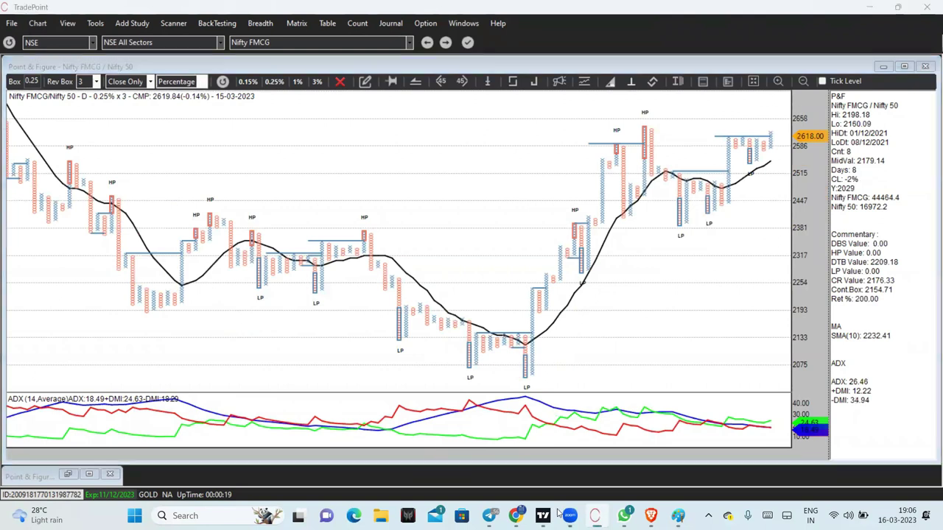
{"action": "mouse_move", "coordinate": [652, 118]}
{"action": "left_mouse_down"}
{"action": "mouse_move", "coordinate": [571, 294]}
{"action": "mouse_move", "coordinate": [641, 220]}
{"action": "mouse_move", "coordinate": [633, 142]}
{"action": "mouse_move", "coordinate": [743, 209]}
{"action": "mouse_move", "coordinate": [673, 237]}
{"action": "mouse_move", "coordinate": [642, 211]}
{"action": "left_mouse_up"}
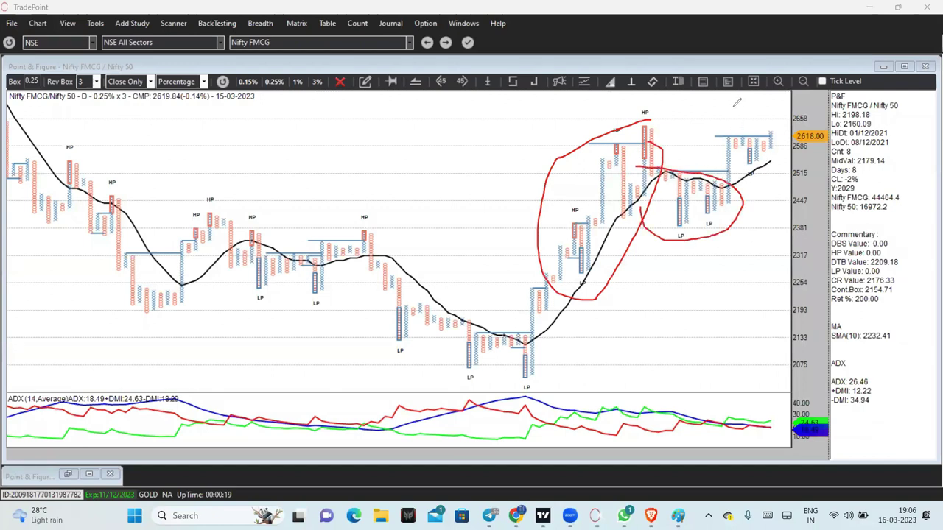
{"action": "mouse_move", "coordinate": [718, 112]}
{"action": "left_mouse_down"}
{"action": "mouse_move", "coordinate": [728, 188]}
{"action": "mouse_move", "coordinate": [766, 195]}
{"action": "mouse_move", "coordinate": [784, 169]}
{"action": "mouse_move", "coordinate": [779, 134]}
{"action": "mouse_move", "coordinate": [725, 111]}
{"action": "mouse_move", "coordinate": [693, 109]}
{"action": "left_mouse_up"}
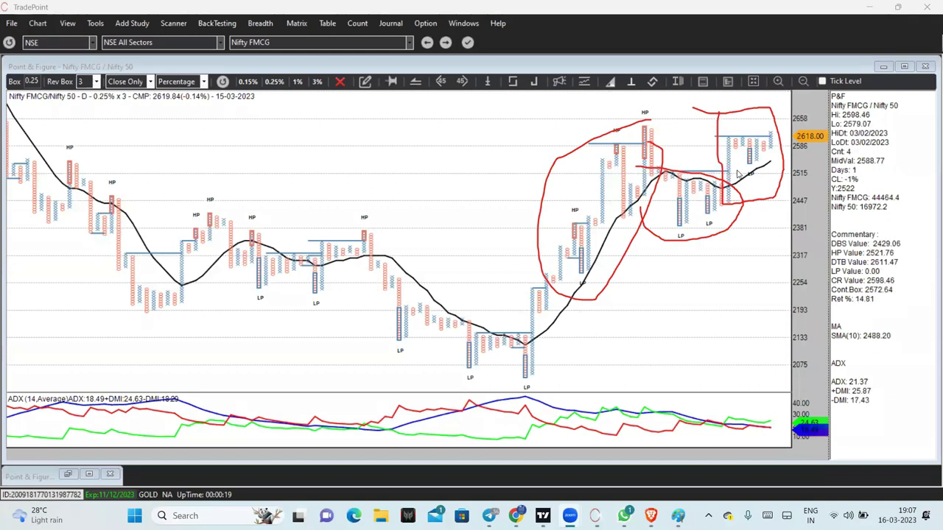
{"action": "scroll", "coordinate": [707, 140], "scroll_direction": "up", "scroll_amount": 1}
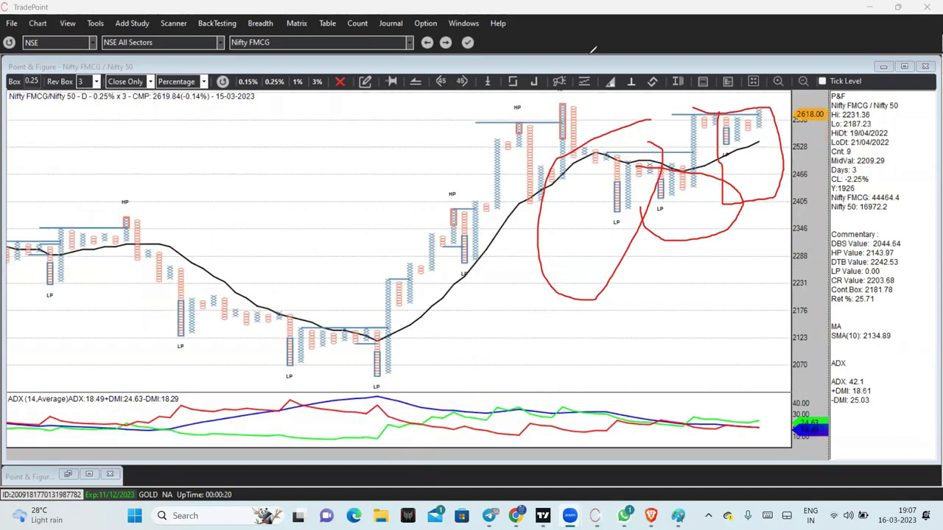
{"action": "key", "text": "Escape"}
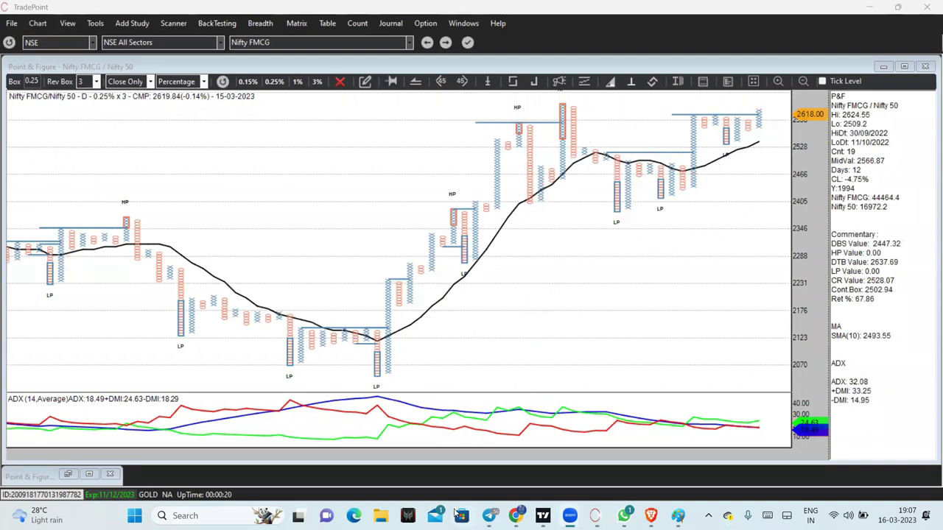
Box the latest FMCG ratio columns, draw a horizontal line from the previous high with an upward arrow, and clear the drawings.
{"action": "mouse_move", "coordinate": [769, 100]}
{"action": "left_mouse_down"}
{"action": "mouse_move", "coordinate": [674, 103]}
{"action": "mouse_move", "coordinate": [674, 193]}
{"action": "mouse_move", "coordinate": [744, 192]}
{"action": "mouse_move", "coordinate": [774, 132]}
{"action": "mouse_move", "coordinate": [767, 103]}
{"action": "left_mouse_up"}
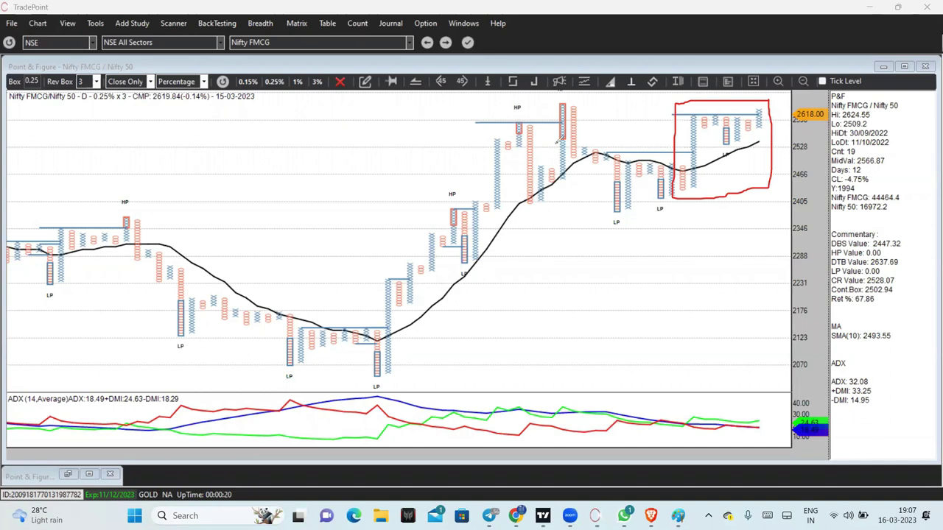
{"action": "left_click_drag", "start_coordinate": [593, 101], "coordinate": [772, 99]}
{"action": "mouse_move", "coordinate": [773, 160]}
{"action": "left_mouse_down"}
{"action": "mouse_move", "coordinate": [781, 93]}
{"action": "mouse_move", "coordinate": [800, 108]}
{"action": "left_mouse_up"}
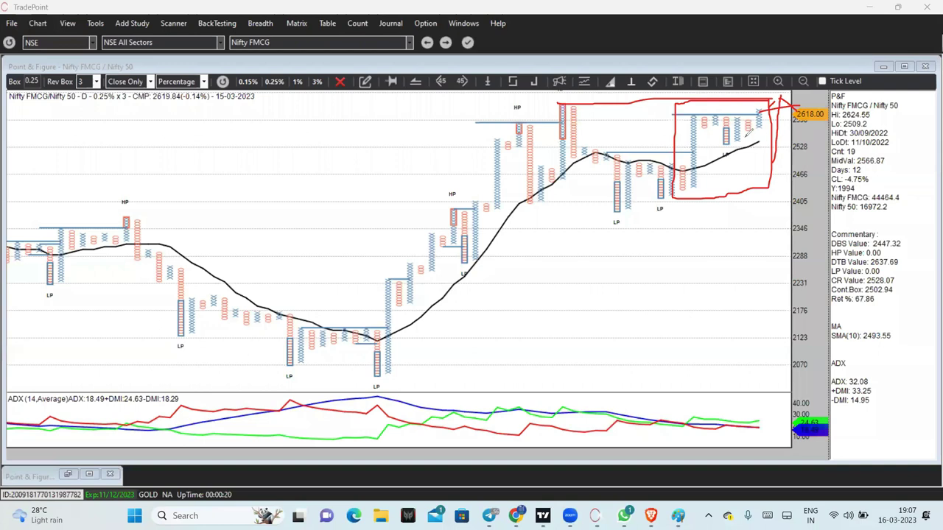
{"action": "key", "text": "e"}
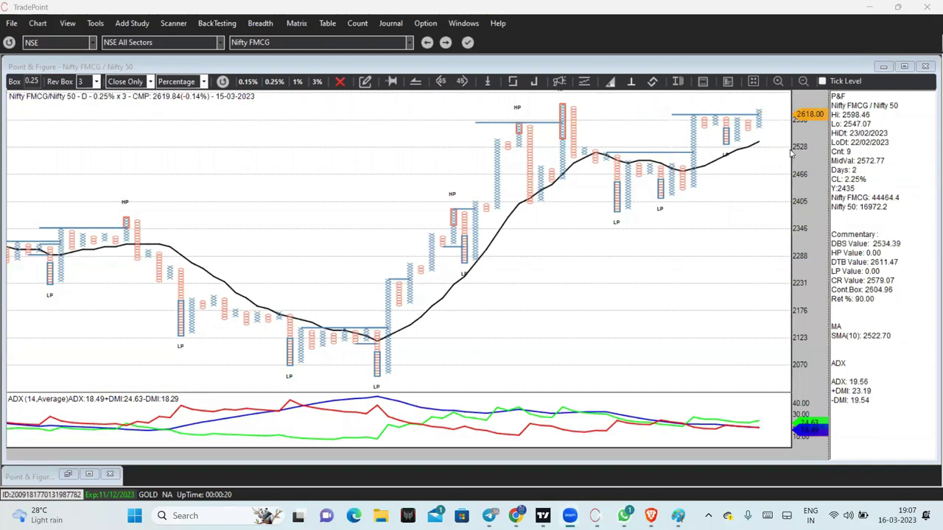
Check the FMCG ratio over a longer history and review the NIFTY HEALTHCARE and Nifty Infra relative charts against Nifty 50.
{"action": "scroll", "coordinate": [701, 257], "scroll_direction": "down", "scroll_amount": 2}
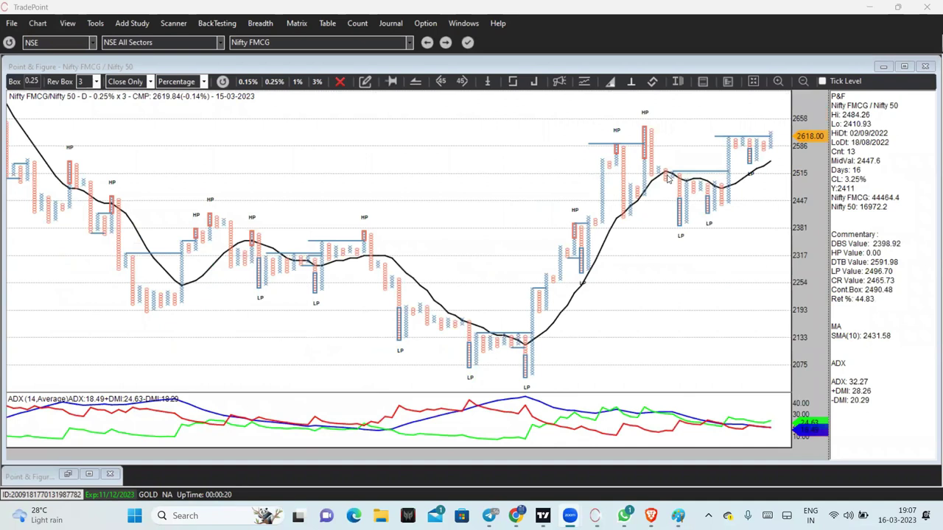
{"action": "scroll", "coordinate": [575, 199], "scroll_direction": "down", "scroll_amount": 2}
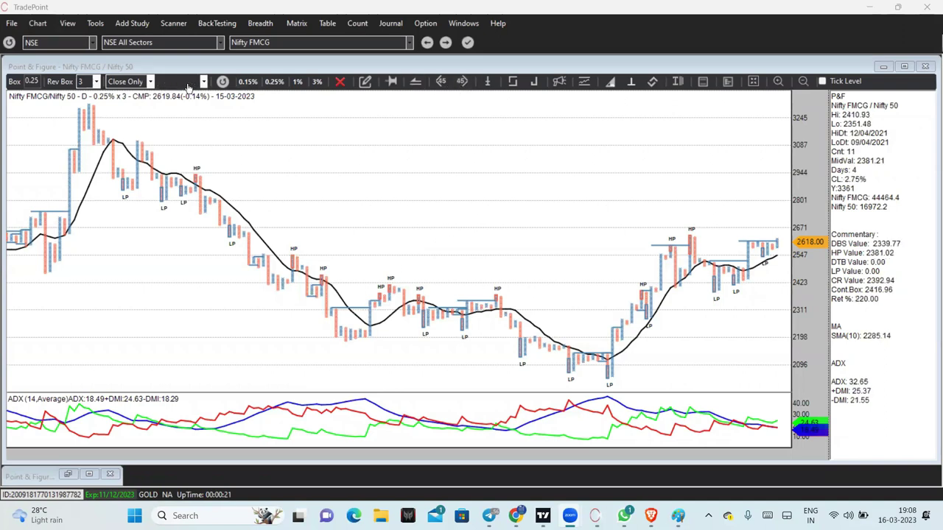
{"action": "left_click", "coordinate": [445, 42]}
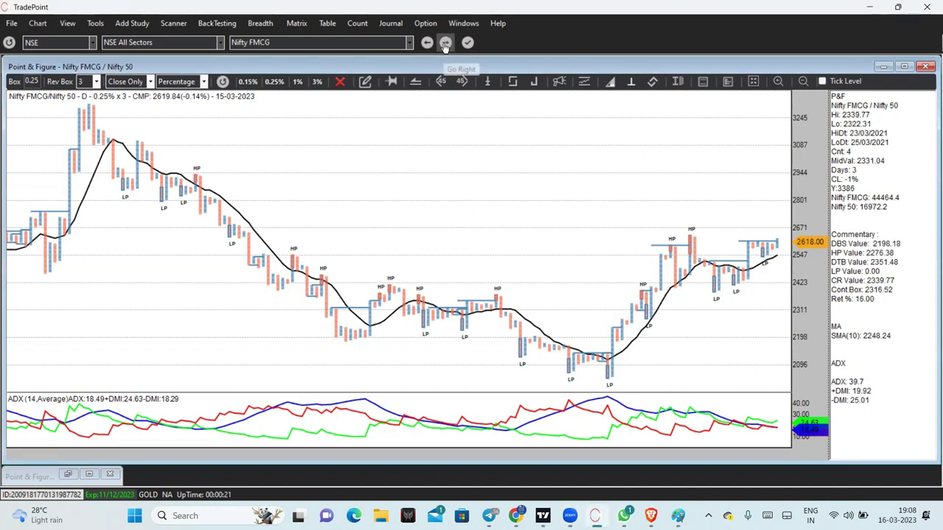
{"action": "left_click", "coordinate": [445, 43]}
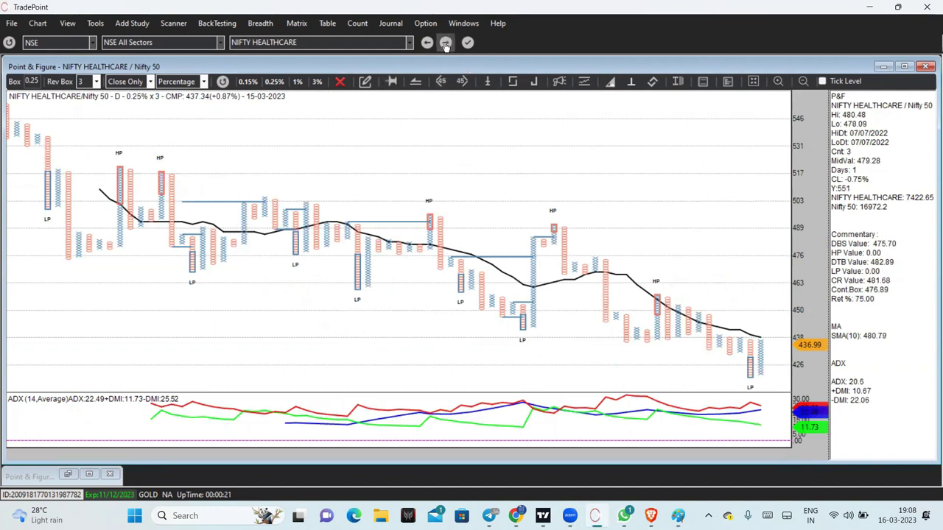
{"action": "left_click", "coordinate": [446, 43]}
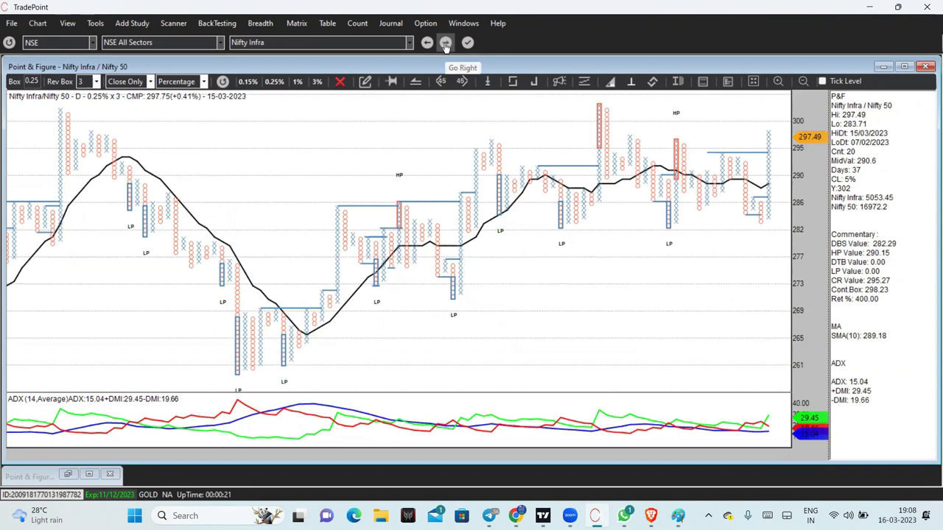
Examine the Nifty IT / Nifty 50 relative chart, temporarily circling its latest columns and viewing the longer trend.
{"action": "left_click", "coordinate": [446, 43]}
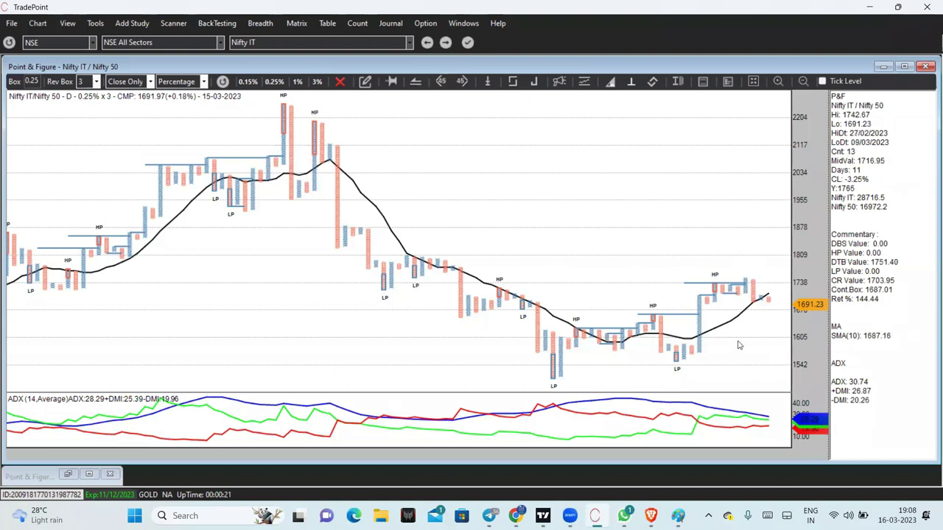
{"action": "scroll", "coordinate": [738, 349], "scroll_direction": "up", "scroll_amount": 1}
{"action": "scroll", "coordinate": [738, 349], "scroll_direction": "up", "scroll_amount": 2}
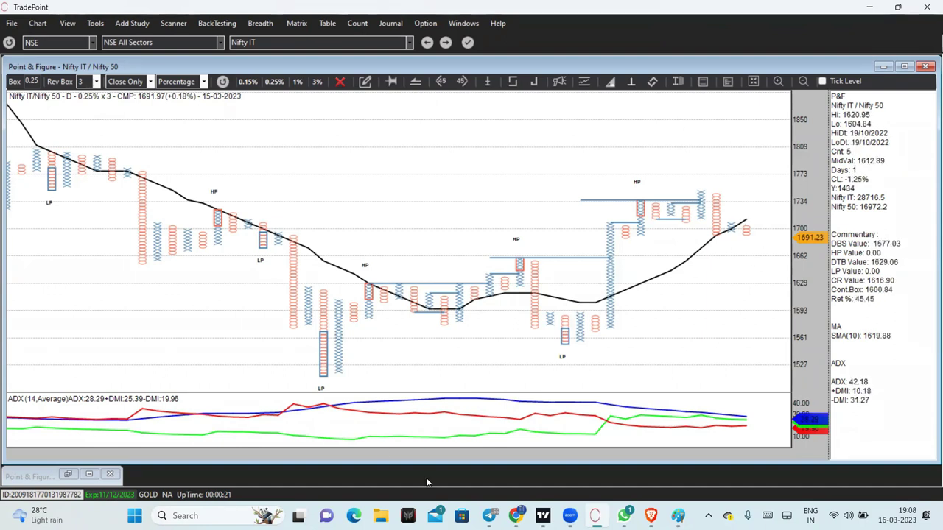
{"action": "mouse_move", "coordinate": [747, 258]}
{"action": "left_mouse_down"}
{"action": "mouse_move", "coordinate": [767, 221]}
{"action": "mouse_move", "coordinate": [741, 197]}
{"action": "left_mouse_up"}
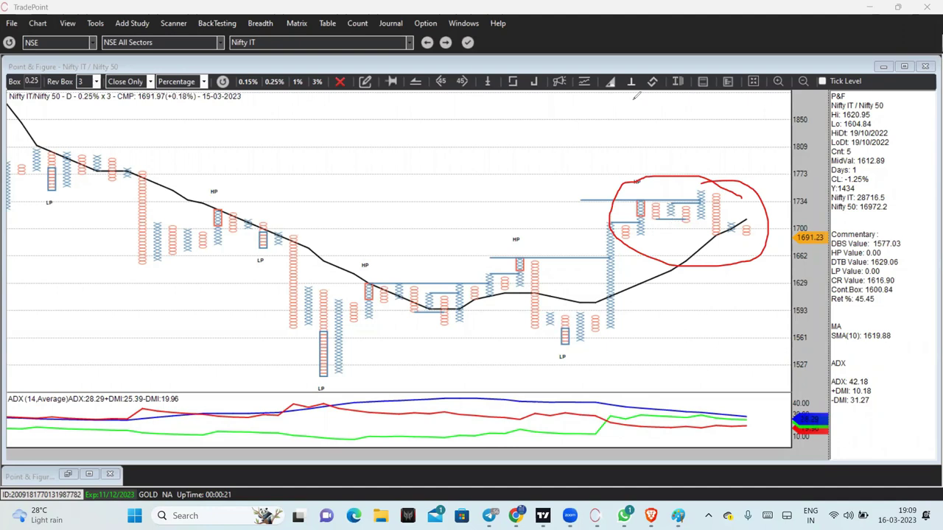
{"action": "key", "text": "e"}
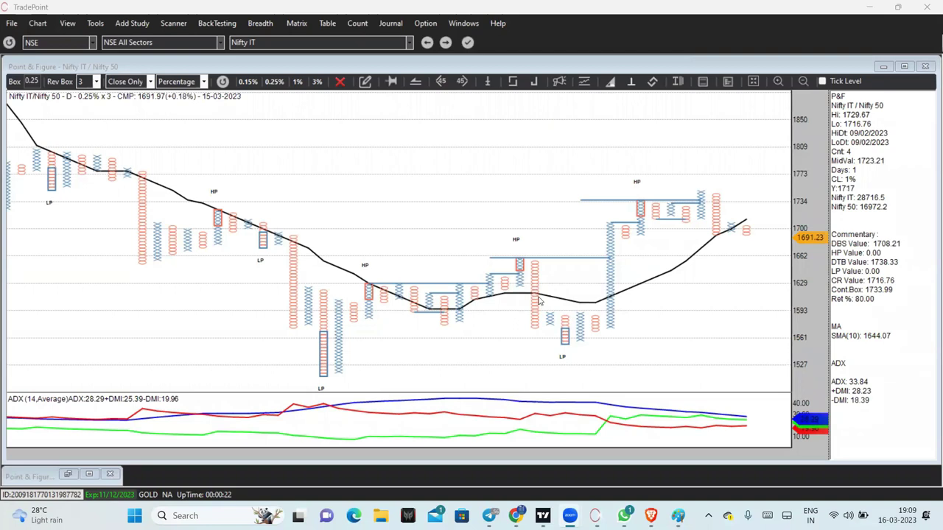
{"action": "scroll", "coordinate": [501, 235], "scroll_direction": "down", "scroll_amount": 3}
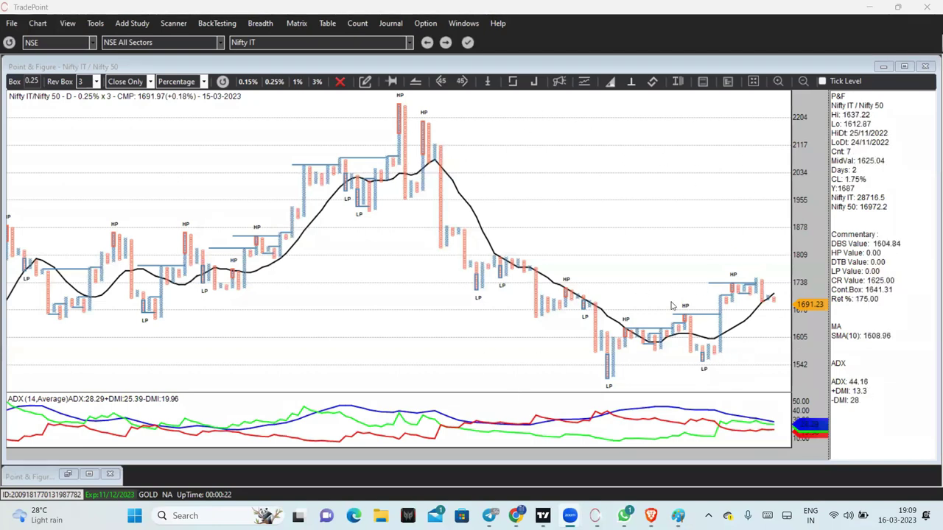
{"action": "scroll", "coordinate": [663, 302], "scroll_direction": "up", "scroll_amount": 2}
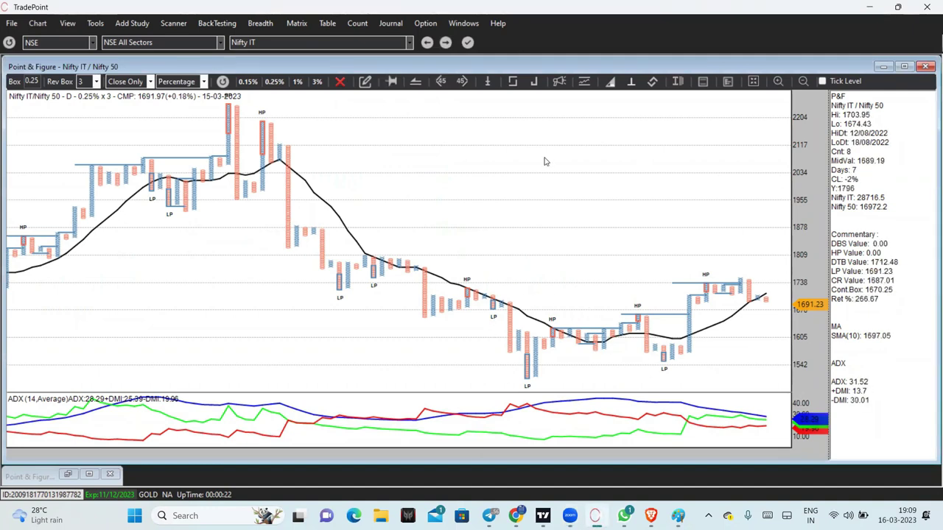
Review the Nifty Media and Nifty Metal relative charts, viewing Metal at a 3% box size before restoring 0.25%.
{"action": "left_click", "coordinate": [445, 43]}
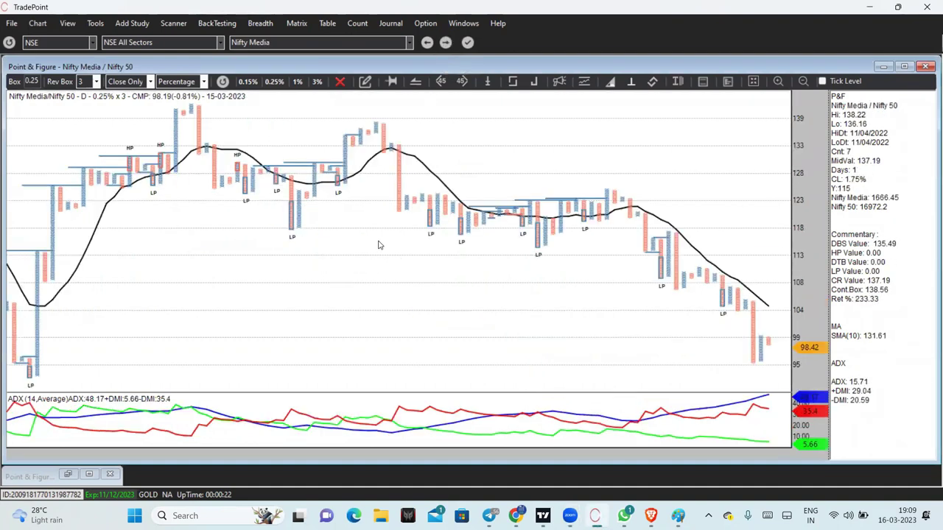
{"action": "left_click", "coordinate": [444, 42]}
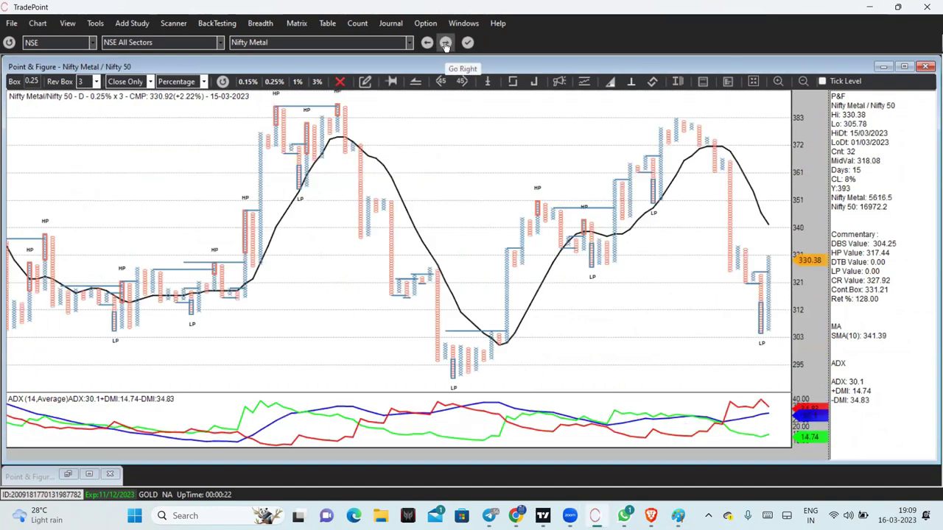
{"action": "left_click", "coordinate": [318, 87]}
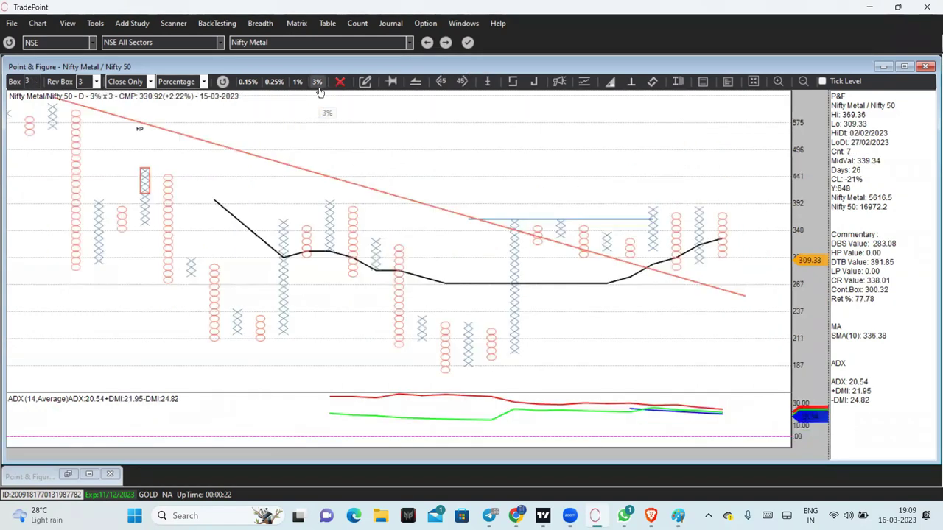
{"action": "left_click", "coordinate": [274, 81]}
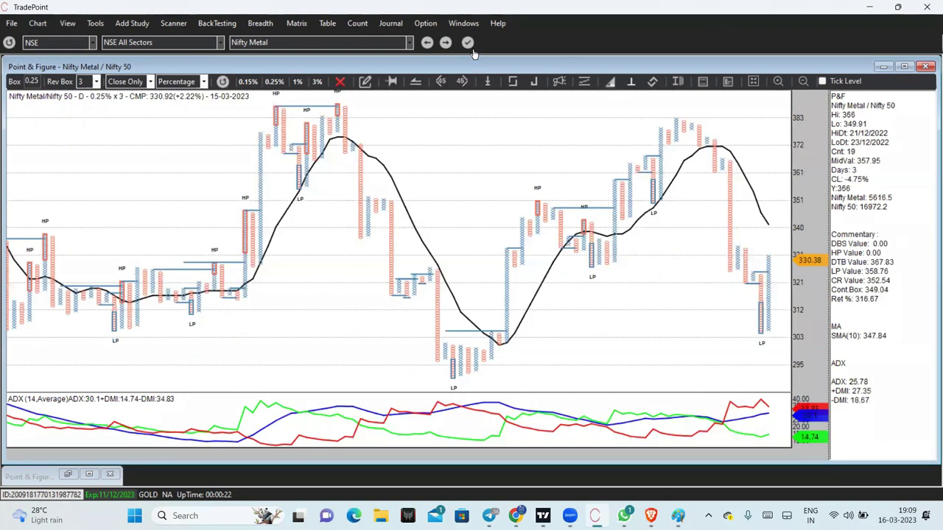
Review the Nifty MNC, NIFTY OIL AND GAS and Nifty Pharma relative charts, viewing Pharma at a 3% box size before restoring 0.25%.
{"action": "left_click", "coordinate": [447, 43]}
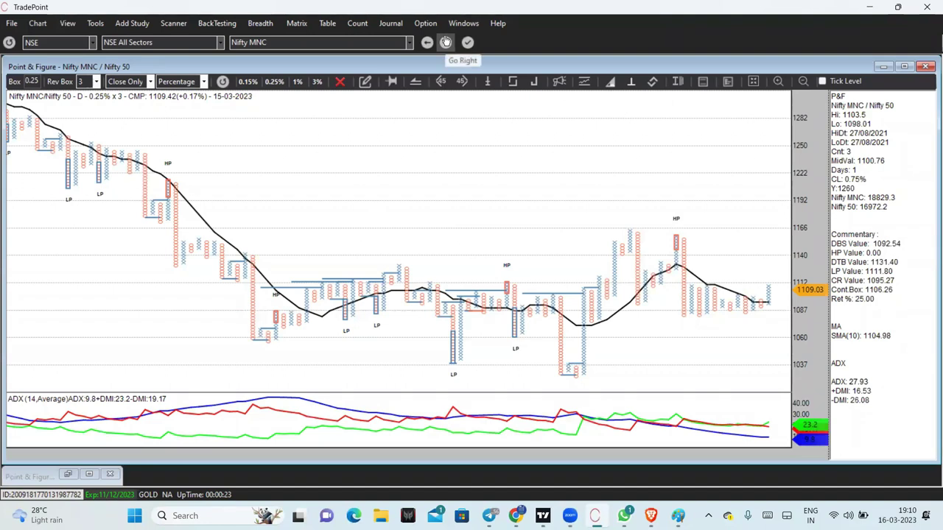
{"action": "left_click", "coordinate": [446, 42]}
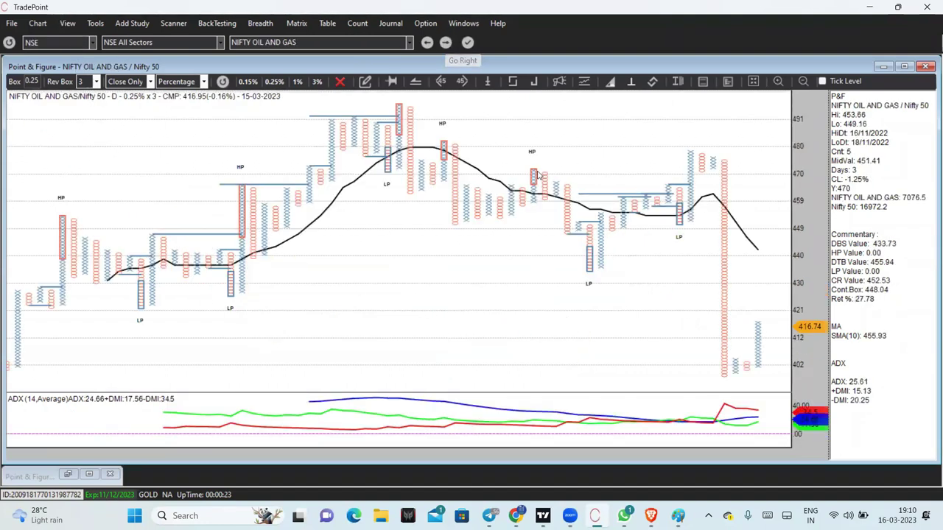
{"action": "left_click", "coordinate": [445, 42]}
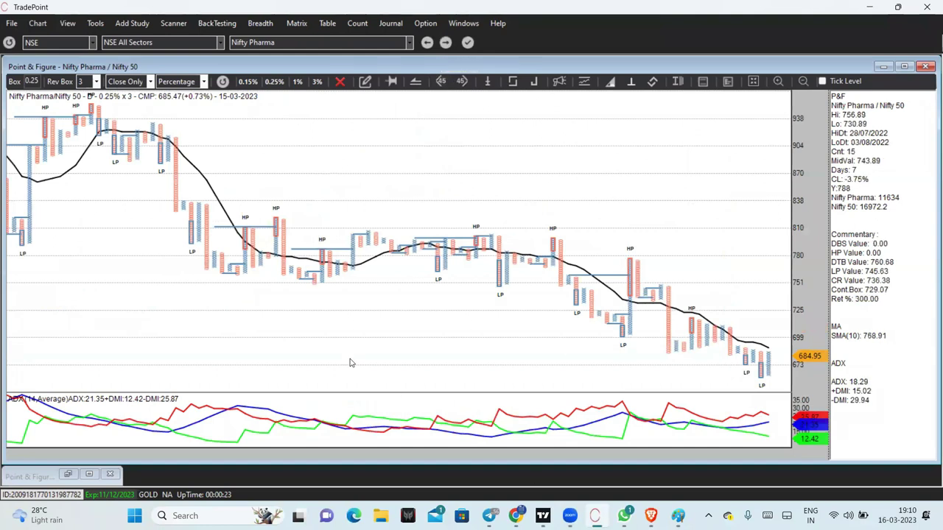
{"action": "left_click", "coordinate": [314, 83]}
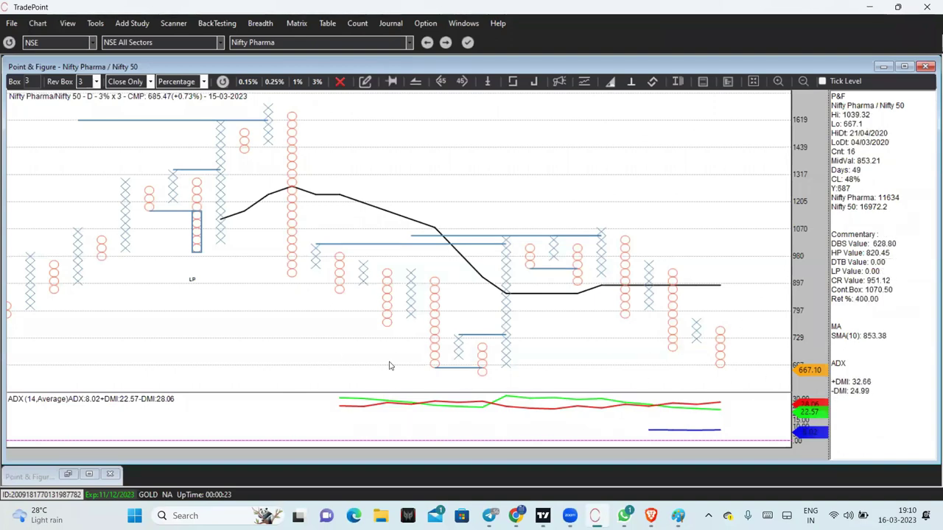
{"action": "left_click", "coordinate": [274, 81]}
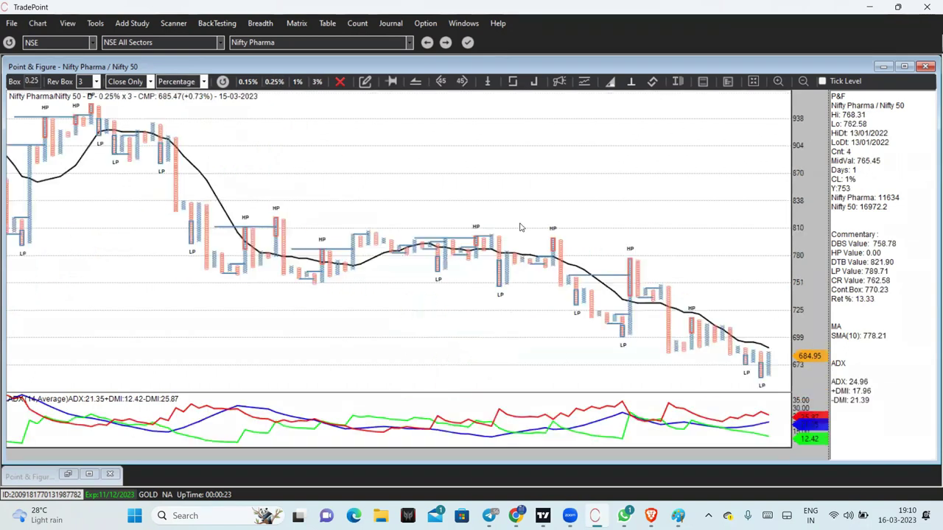
Examine the Nifty PSE / Nifty 50 relative chart over a longer history.
{"action": "left_click", "coordinate": [445, 43]}
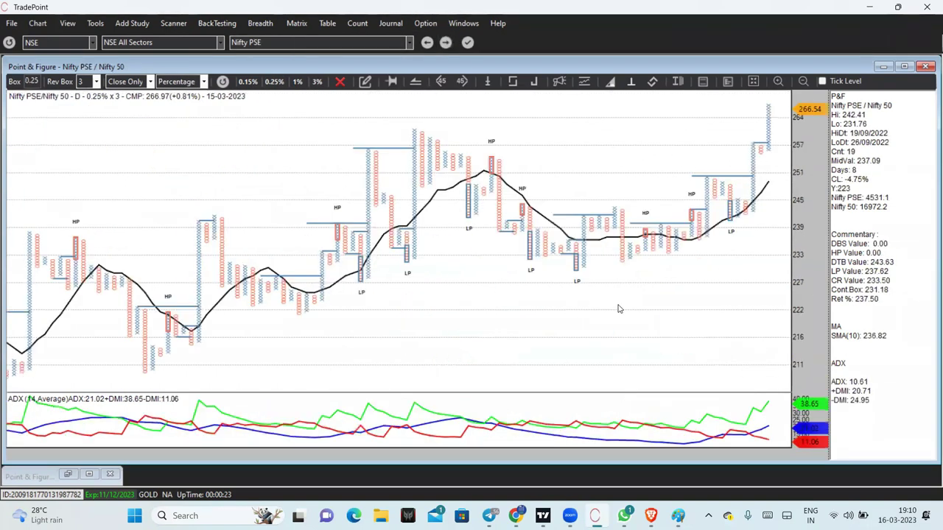
{"action": "scroll", "coordinate": [619, 309], "scroll_direction": "down", "scroll_amount": 2}
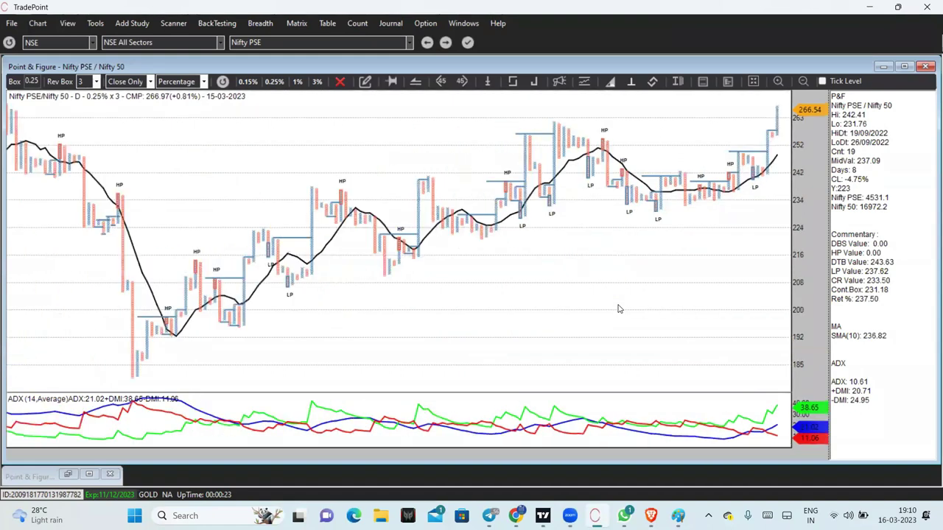
{"action": "scroll", "coordinate": [619, 309], "scroll_direction": "up", "scroll_amount": 2}
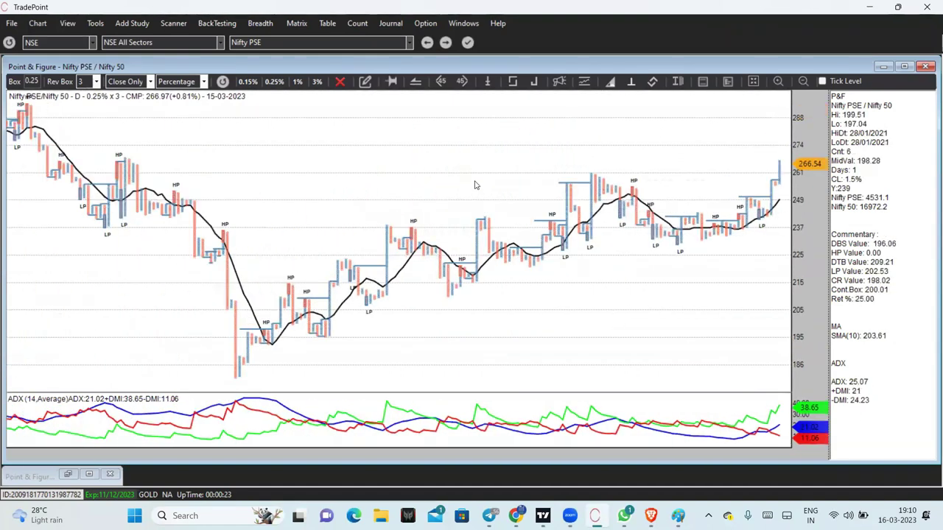
Review the Nifty PSU Bank, Nifty Pvt Bank and Nifty Realty relative charts against Nifty 50, examining PSU Bank's latest columns closely.
{"action": "left_click", "coordinate": [446, 42]}
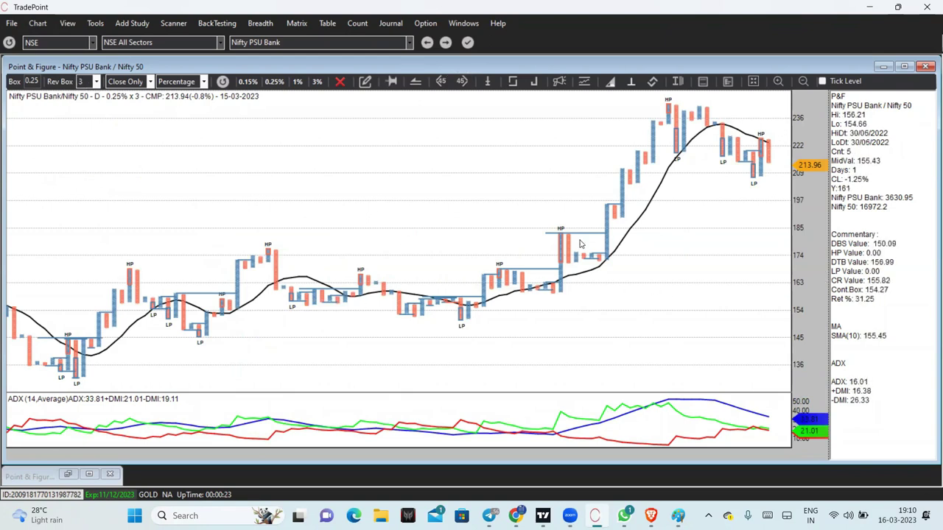
{"action": "scroll", "coordinate": [693, 254], "scroll_direction": "up", "scroll_amount": 2}
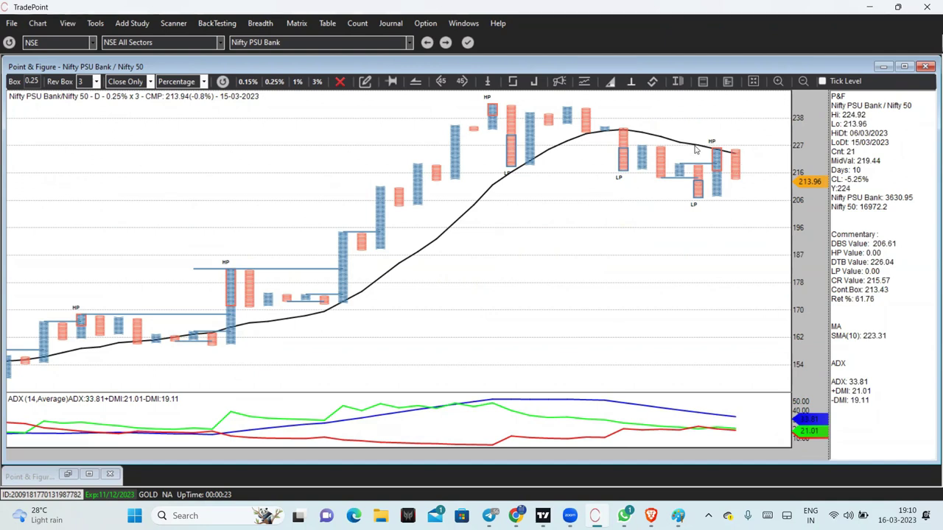
{"action": "left_click", "coordinate": [445, 42]}
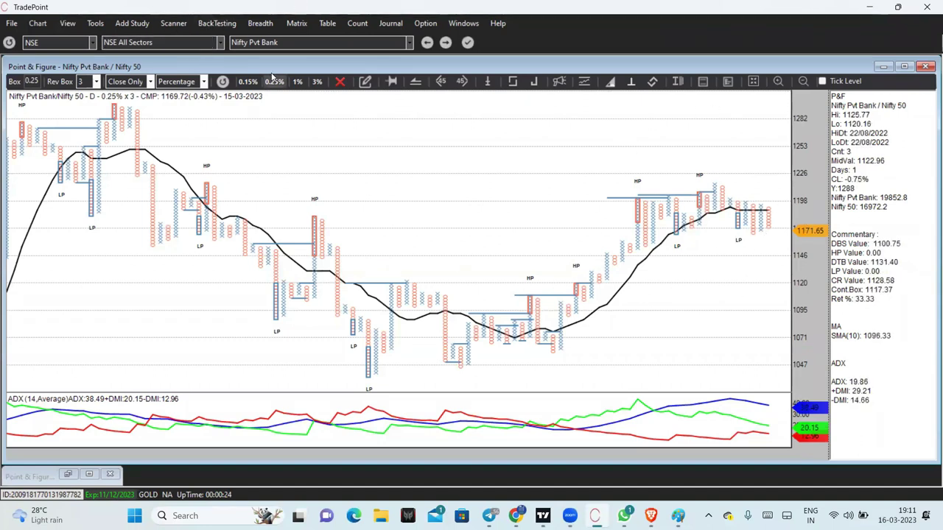
{"action": "left_click", "coordinate": [443, 46]}
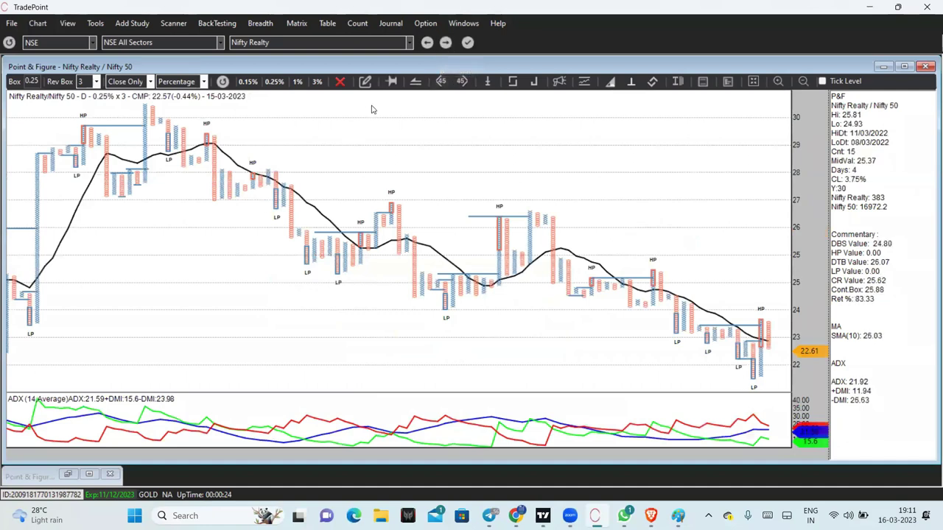
Review the Nifty Serv Sector relative chart against Nifty 50.
{"action": "left_click", "coordinate": [445, 44]}
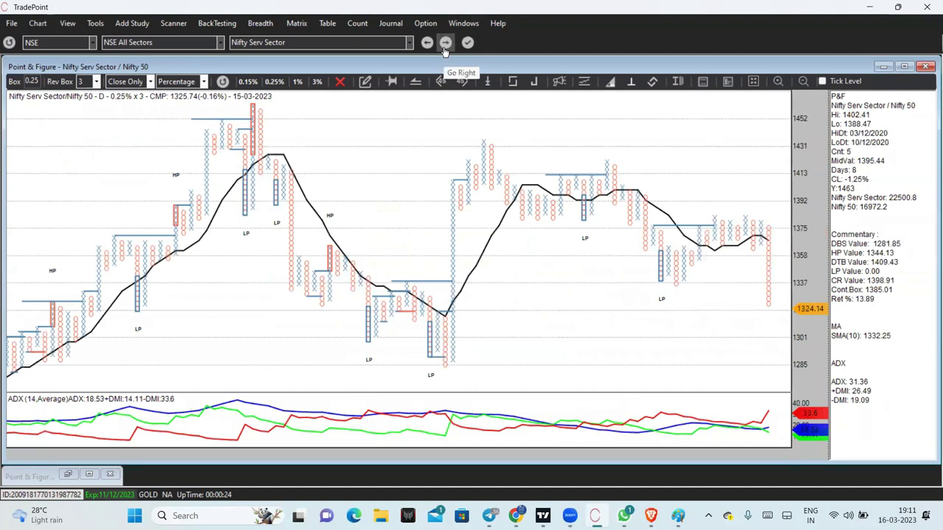
{"action": "left_click", "coordinate": [445, 45]}
{"action": "left_click", "coordinate": [444, 44]}
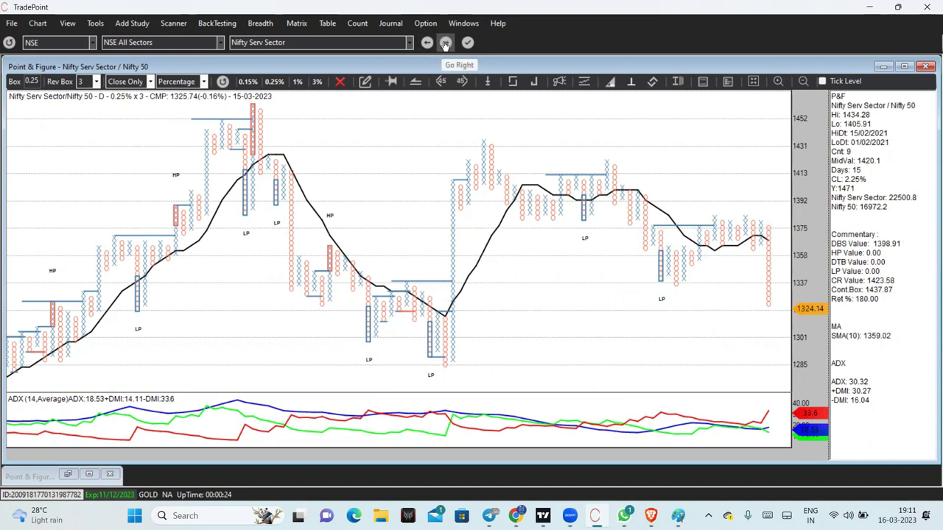
{"action": "left_click", "coordinate": [446, 44]}
Switch to Quantsapp in the browser, search the tools for "bui" and open the Built-Up scrip Future OI-H chart.
{"action": "left_click", "coordinate": [871, 10]}
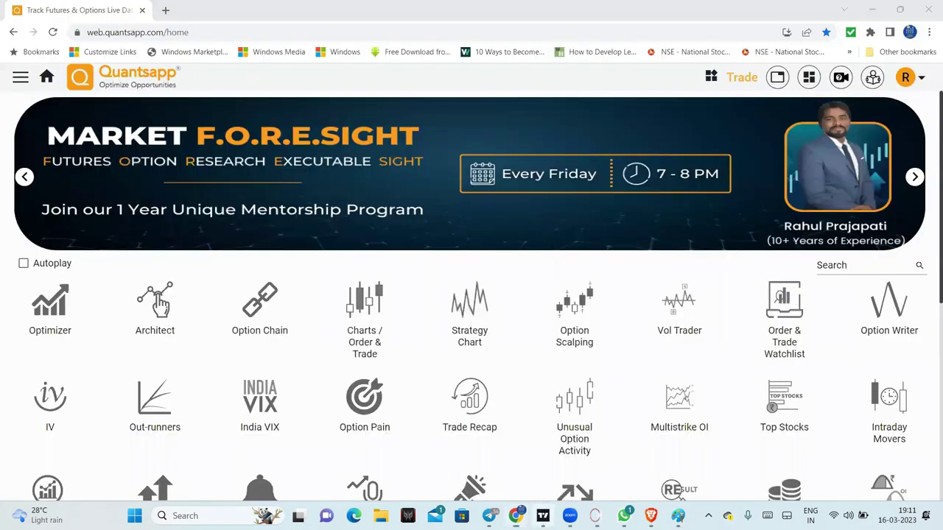
{"action": "left_click", "coordinate": [543, 516]}
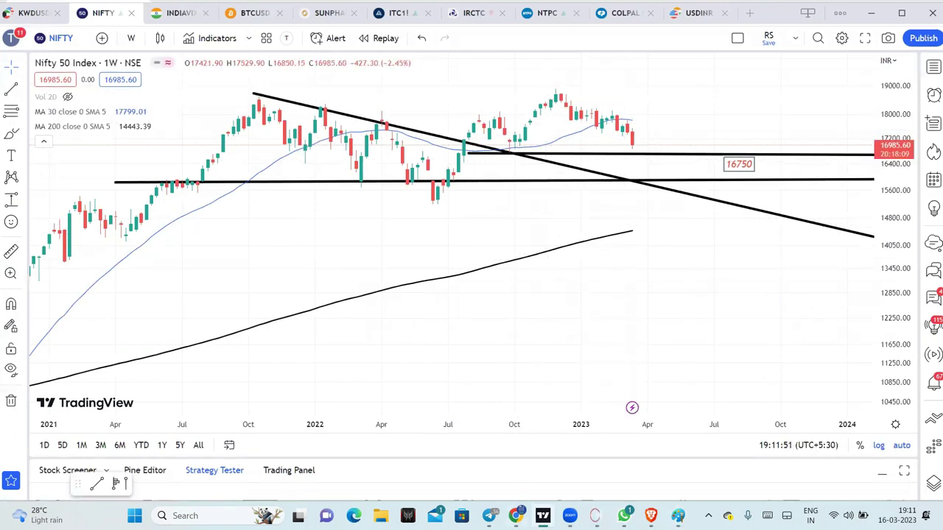
{"action": "left_click", "coordinate": [516, 515]}
{"action": "left_click", "coordinate": [843, 263]}
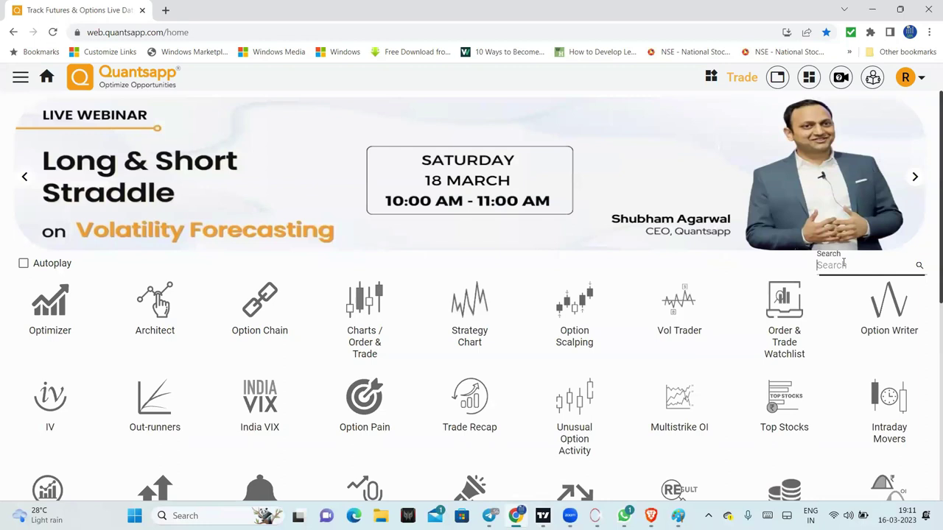
{"action": "type", "text": "bui"}
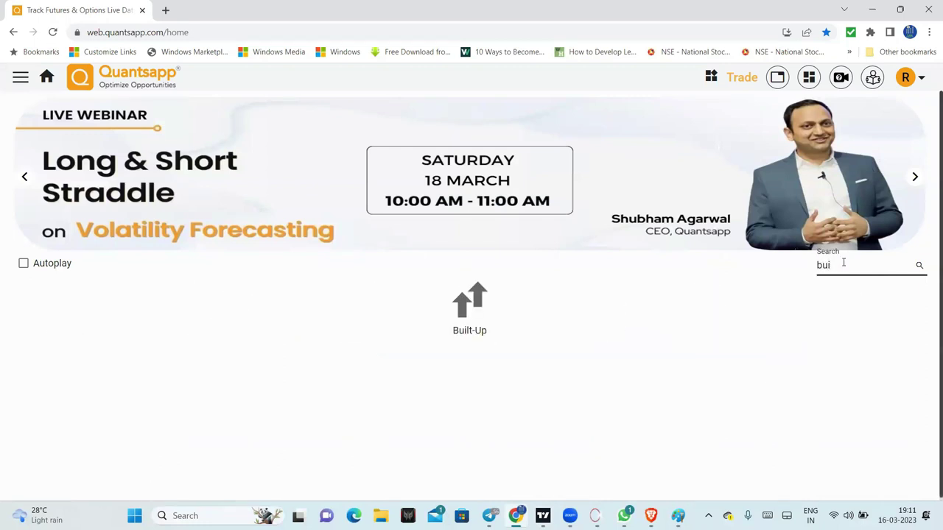
{"action": "left_click", "coordinate": [470, 309]}
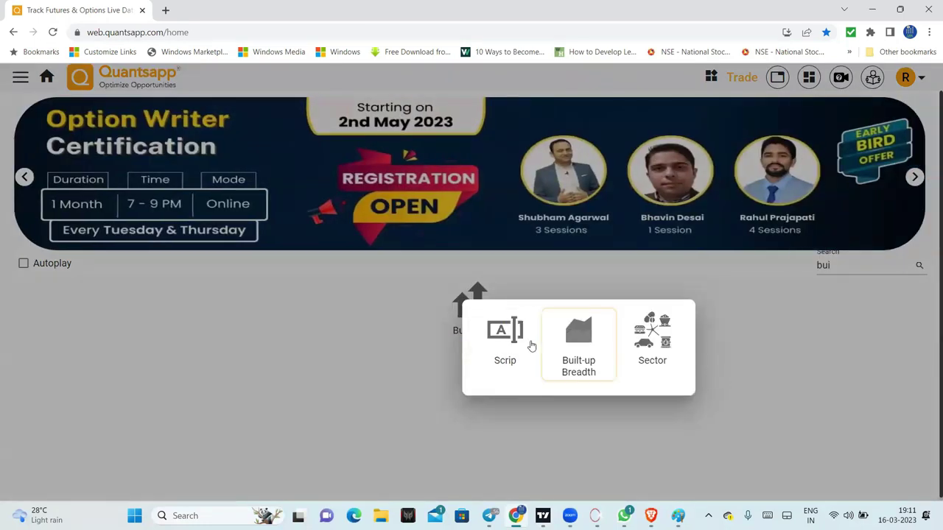
{"action": "left_click", "coordinate": [505, 343]}
{"action": "left_click", "coordinate": [508, 457]}
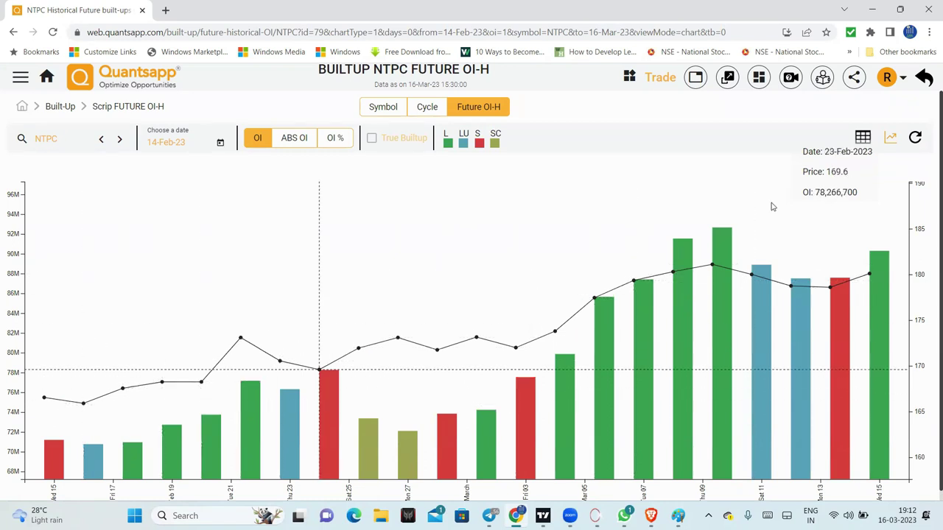
Change the built-up chart's symbol from NTPC to HDFCBANK.
{"action": "left_click", "coordinate": [66, 152]}
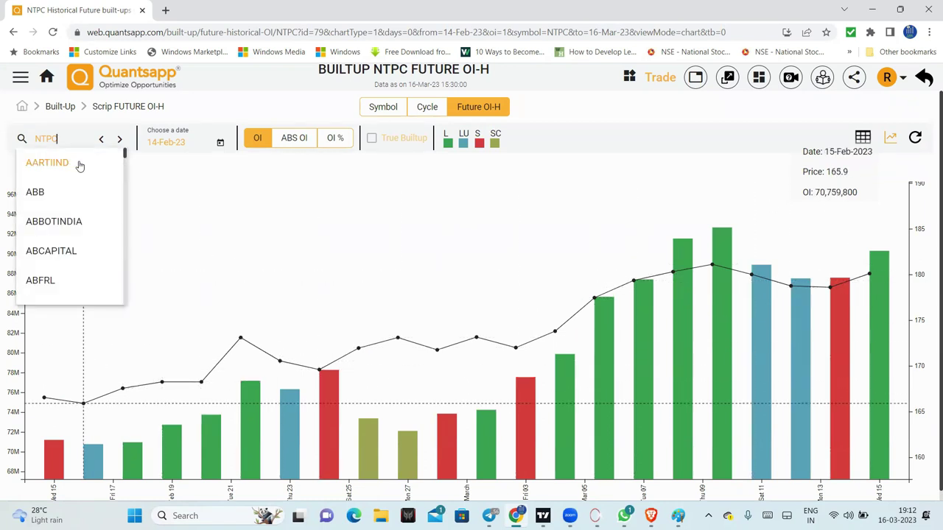
{"action": "key", "text": "BackSpace"}
{"action": "key", "text": "BackSpace"}
{"action": "key", "text": "BackSpace"}
{"action": "key", "text": "BackSpace"}
{"action": "type", "text": "HDFC"}
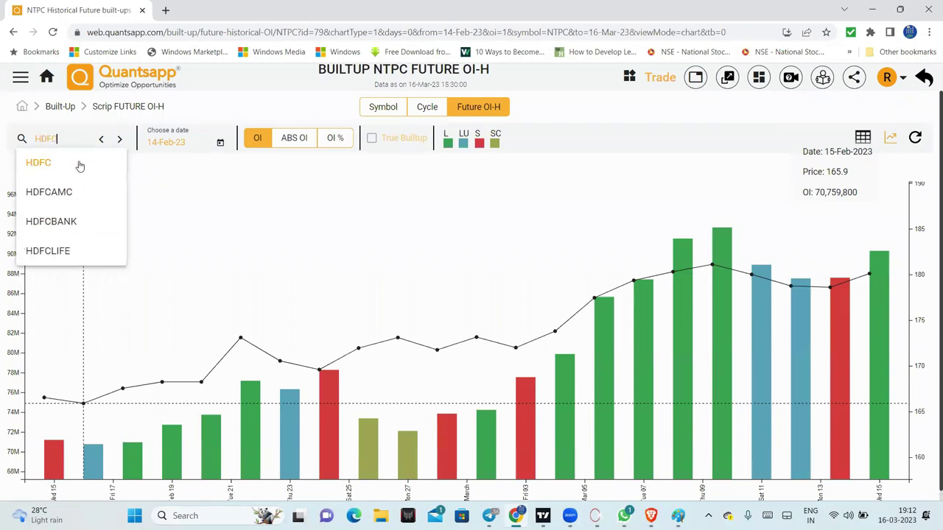
{"action": "left_click", "coordinate": [74, 221]}
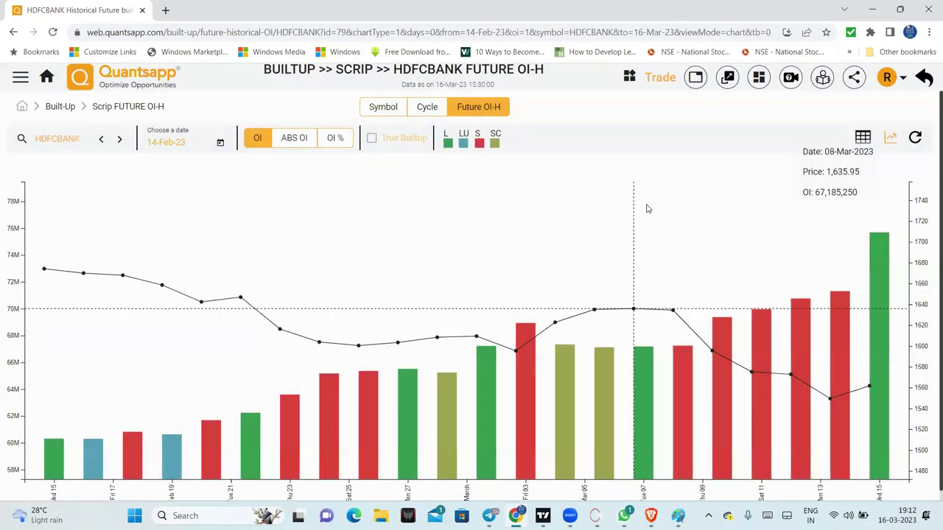
Set the HDFCBANK built-up chart's start date to 01-Feb-23.
{"action": "scroll", "coordinate": [633, 206], "scroll_direction": "down", "scroll_amount": 1}
{"action": "left_click", "coordinate": [221, 132]}
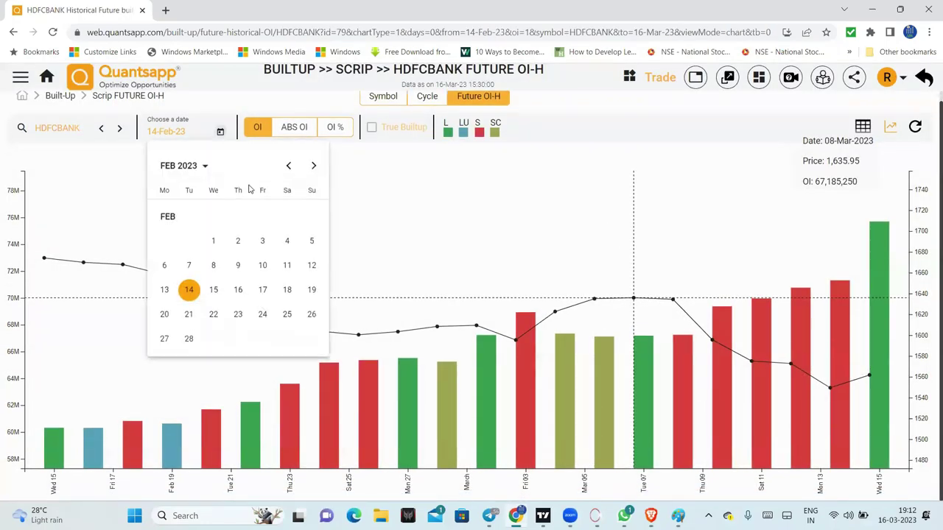
{"action": "left_click", "coordinate": [213, 241]}
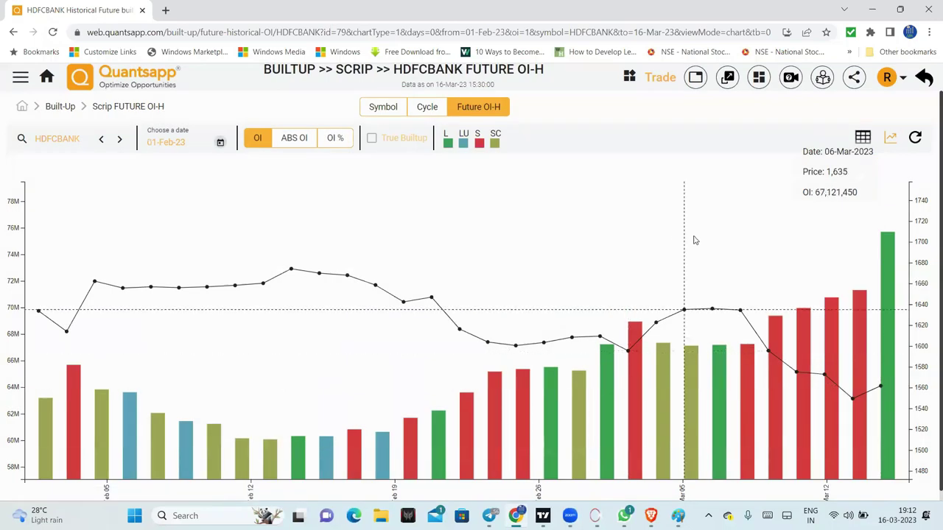
Compare HDFCBANK's futures build-up in the ABS OI and OI views, finishing on OI.
{"action": "left_click", "coordinate": [294, 139]}
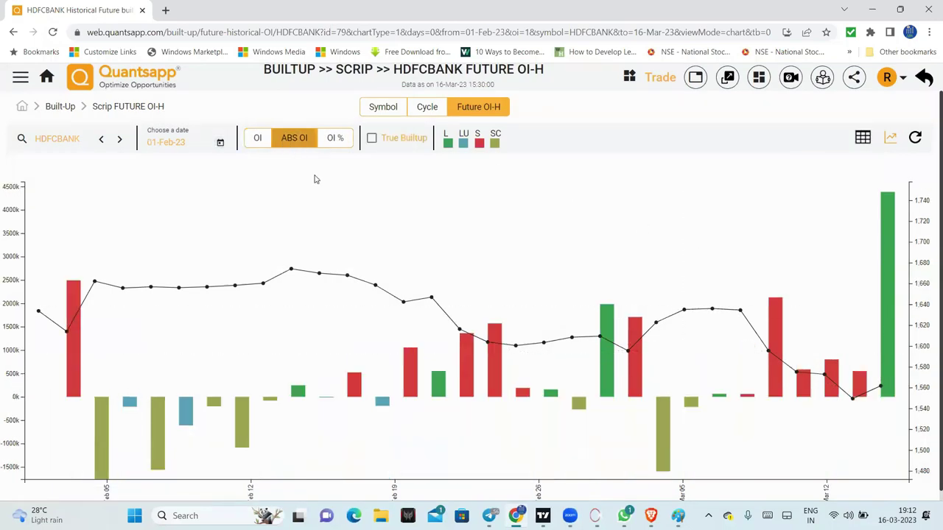
{"action": "left_click", "coordinate": [258, 139]}
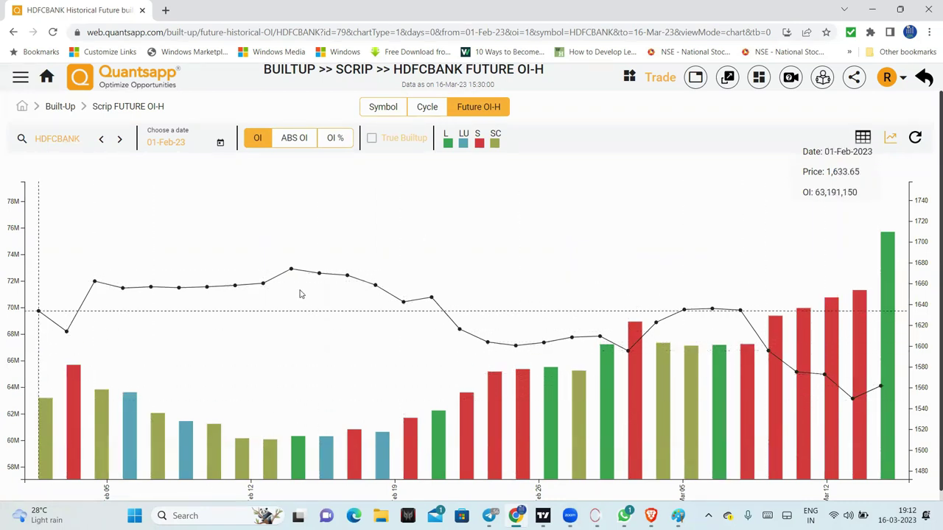
{"action": "left_click", "coordinate": [291, 137]}
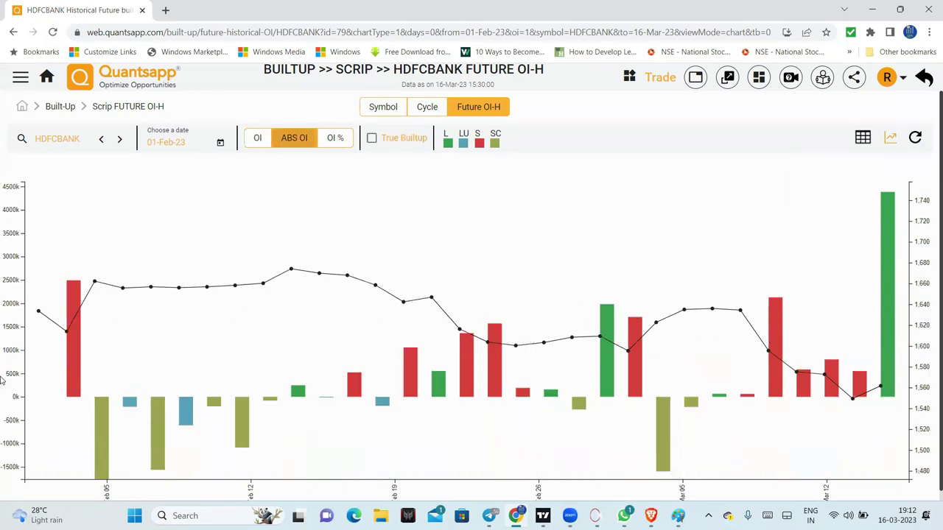
{"action": "left_click", "coordinate": [258, 139]}
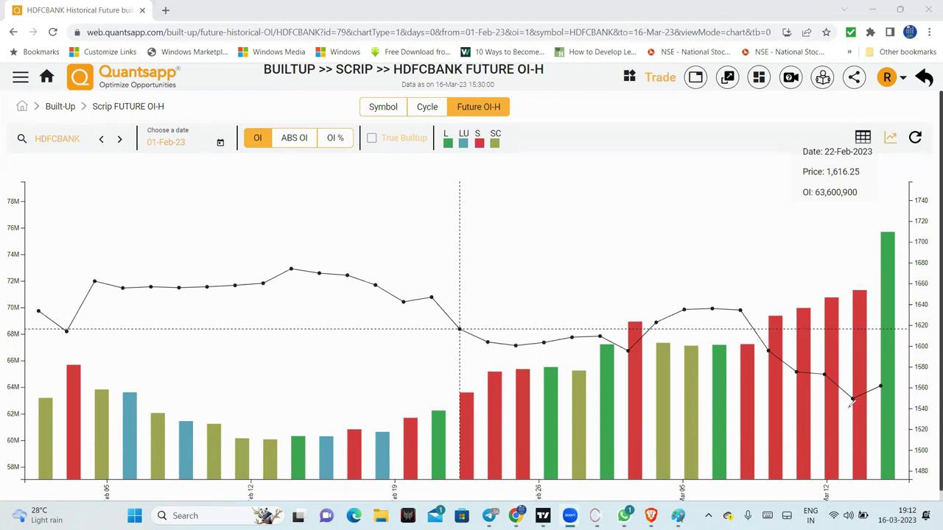
Annotate HDFCBANK's latest green OI bar with arrows, underline the recent price low, and clear the drawings.
{"action": "left_click_drag", "start_coordinate": [825, 209], "coordinate": [877, 236]}
{"action": "left_click_drag", "start_coordinate": [876, 221], "coordinate": [900, 299]}
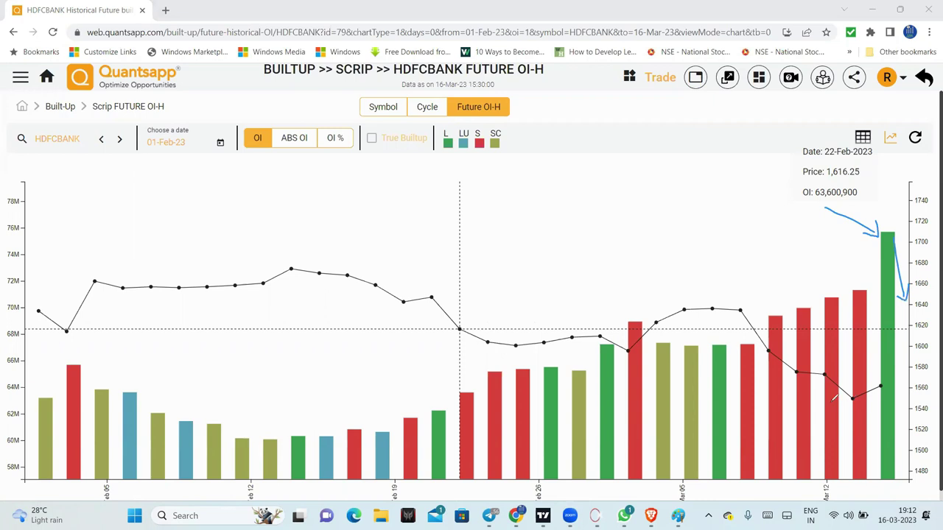
{"action": "mouse_move", "coordinate": [869, 401]}
{"action": "left_mouse_down"}
{"action": "mouse_move", "coordinate": [844, 404]}
{"action": "mouse_move", "coordinate": [873, 404]}
{"action": "left_mouse_up"}
{"action": "mouse_move", "coordinate": [815, 404]}
{"action": "left_mouse_down"}
{"action": "mouse_move", "coordinate": [874, 401]}
{"action": "mouse_move", "coordinate": [877, 393]}
{"action": "left_mouse_up"}
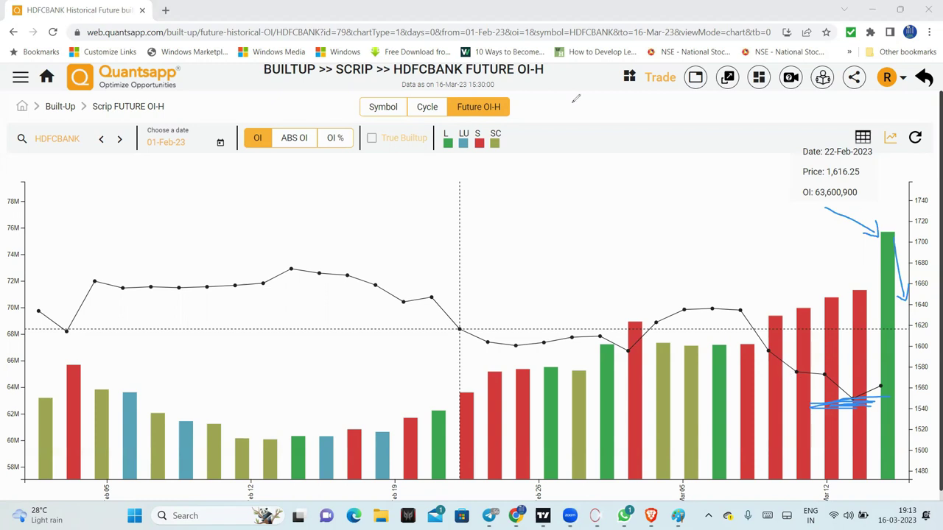
{"action": "key", "text": "e"}
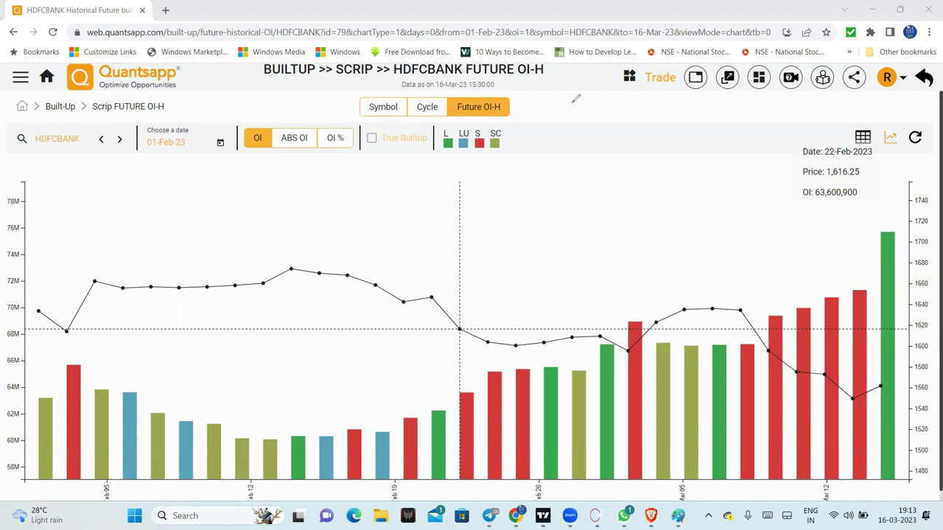
Switch the built-up chart to ICICIBANK and examine its ABS OI view before returning to OI.
{"action": "left_click", "coordinate": [79, 140]}
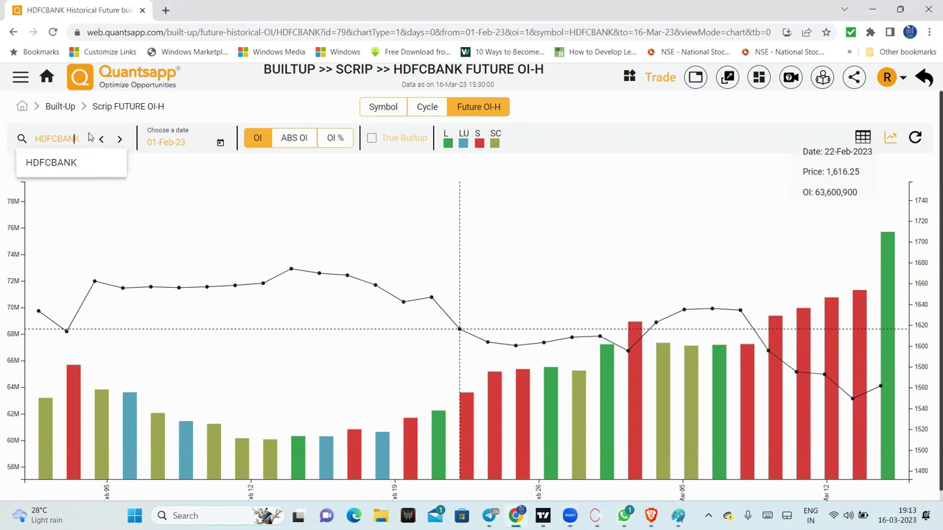
{"action": "key", "text": "BackSpace"}
{"action": "key", "text": "BackSpace"}
{"action": "key", "text": "BackSpace"}
{"action": "key", "text": "BackSpace"}
{"action": "key", "text": "BackSpace"}
{"action": "key", "text": "BackSpace"}
{"action": "key", "text": "BackSpace"}
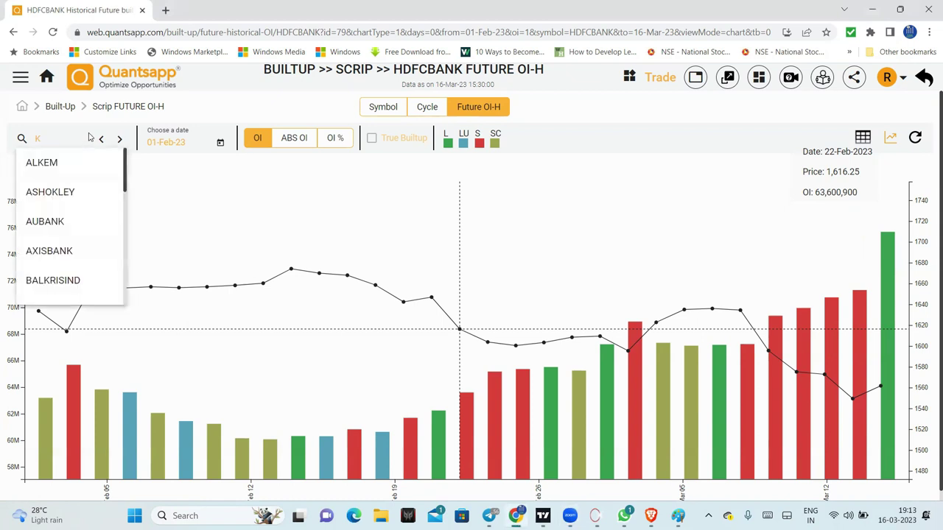
{"action": "type", "text": "ICICI"}
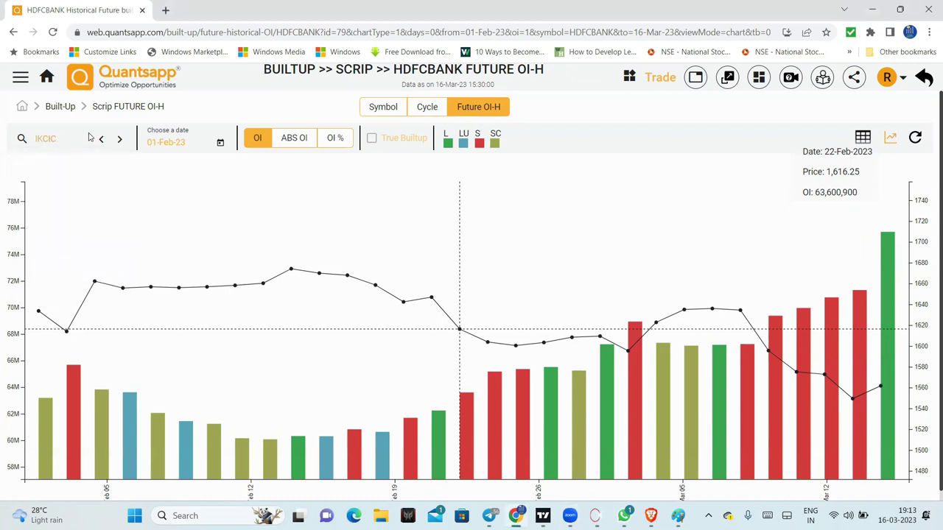
{"action": "left_click", "coordinate": [88, 138]}
{"action": "type", "text": "ICIC"}
{"action": "left_click", "coordinate": [68, 162]}
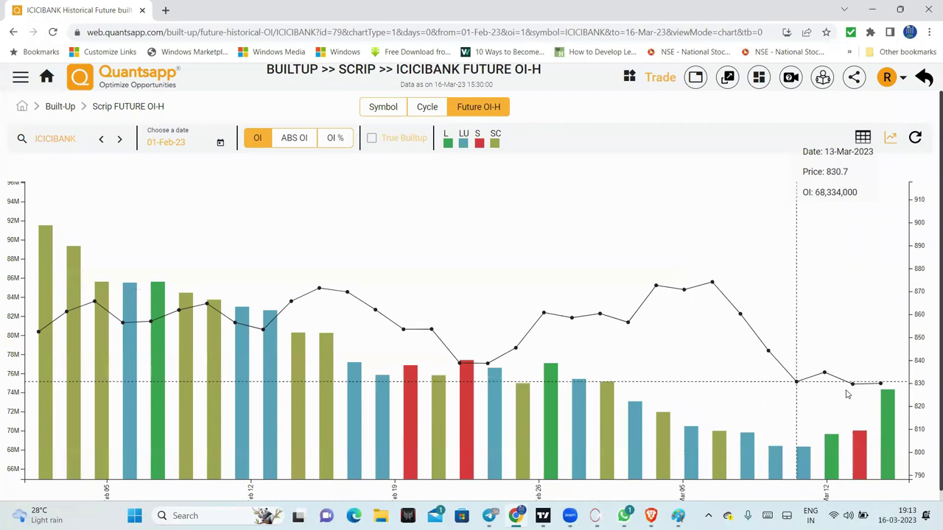
{"action": "left_click", "coordinate": [291, 140]}
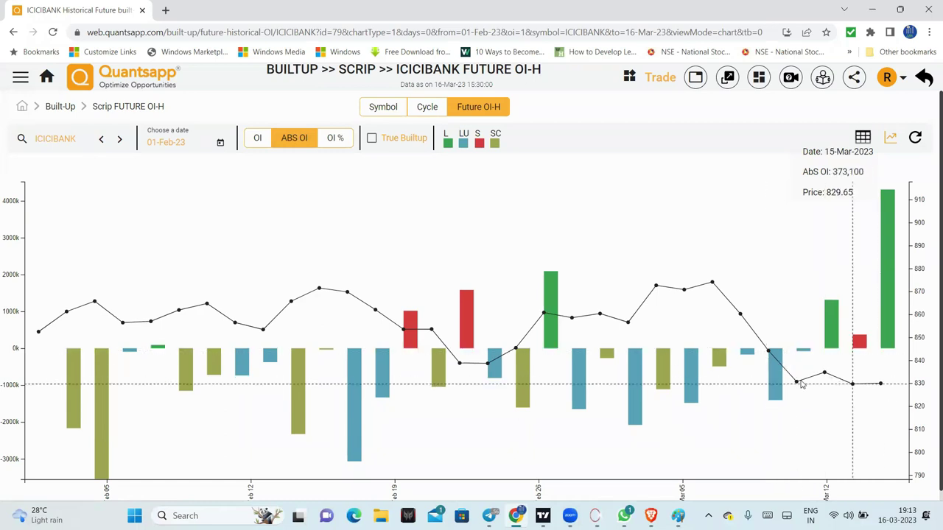
{"action": "left_click", "coordinate": [257, 139]}
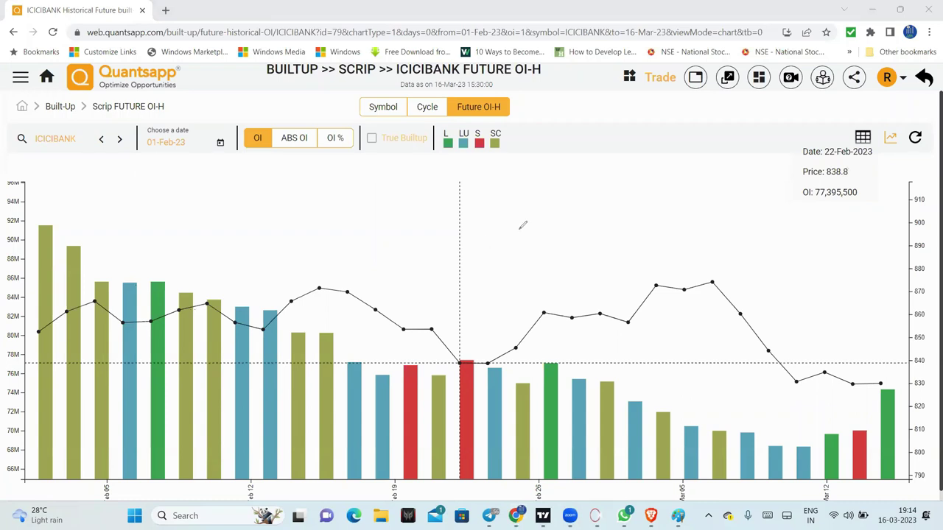
Sketch a range with breakout and breakdown arrows on the ICICIBANK chart, circle the latest prices, and clear the drawings.
{"action": "left_click", "coordinate": [485, 255]}
{"action": "left_click_drag", "start_coordinate": [597, 255], "coordinate": [634, 253]}
{"action": "left_click_drag", "start_coordinate": [571, 236], "coordinate": [594, 266]}
{"action": "mouse_move", "coordinate": [498, 191]}
{"action": "left_mouse_down"}
{"action": "mouse_move", "coordinate": [648, 188]}
{"action": "mouse_move", "coordinate": [628, 170]}
{"action": "mouse_move", "coordinate": [641, 199]}
{"action": "mouse_move", "coordinate": [637, 175]}
{"action": "left_mouse_up"}
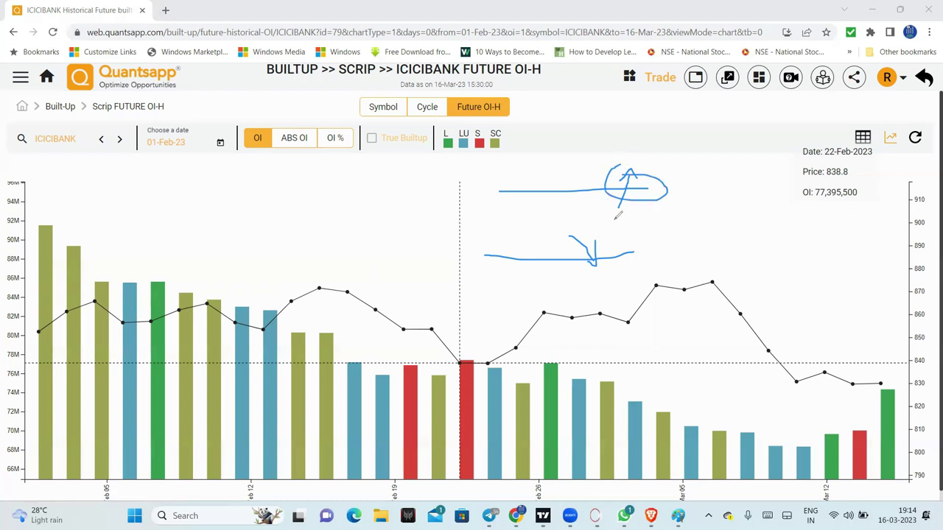
{"action": "mouse_move", "coordinate": [752, 369]}
{"action": "left_mouse_down"}
{"action": "mouse_move", "coordinate": [810, 421]}
{"action": "mouse_move", "coordinate": [881, 398]}
{"action": "mouse_move", "coordinate": [758, 390]}
{"action": "left_mouse_up"}
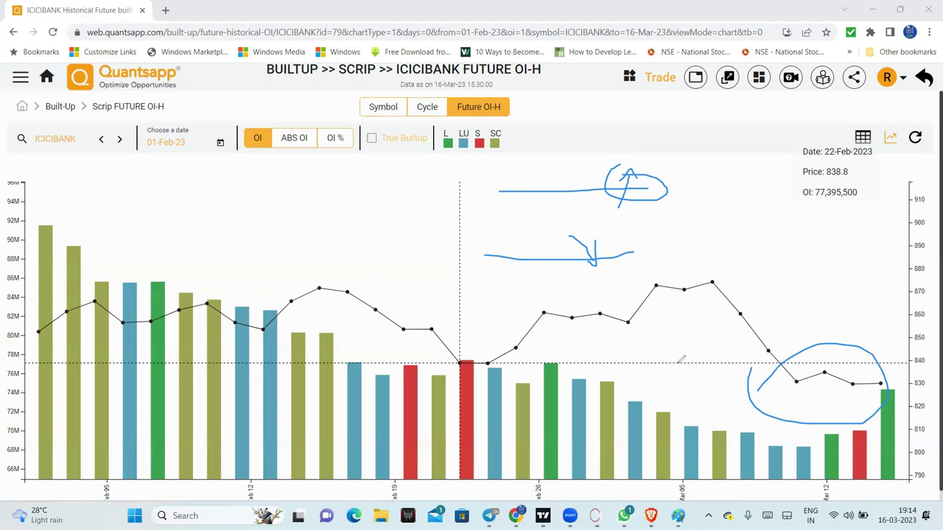
{"action": "mouse_move", "coordinate": [568, 244]}
{"action": "left_mouse_down"}
{"action": "mouse_move", "coordinate": [633, 283]}
{"action": "mouse_move", "coordinate": [582, 237]}
{"action": "left_mouse_up"}
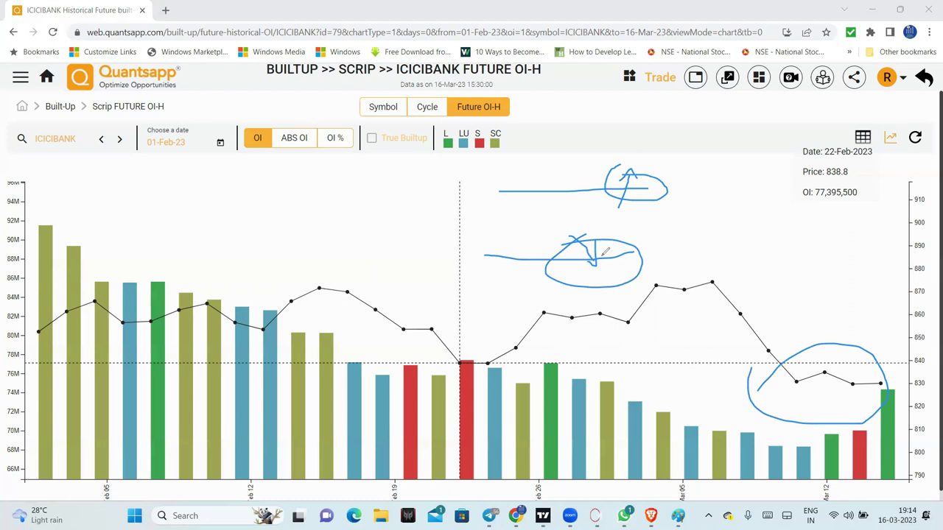
{"action": "mouse_move", "coordinate": [569, 219]}
{"action": "left_mouse_down"}
{"action": "mouse_move", "coordinate": [595, 256]}
{"action": "mouse_move", "coordinate": [604, 245]}
{"action": "mouse_move", "coordinate": [599, 267]}
{"action": "left_mouse_up"}
{"action": "mouse_move", "coordinate": [623, 206]}
{"action": "left_mouse_down"}
{"action": "mouse_move", "coordinate": [620, 166]}
{"action": "mouse_move", "coordinate": [627, 174]}
{"action": "left_mouse_up"}
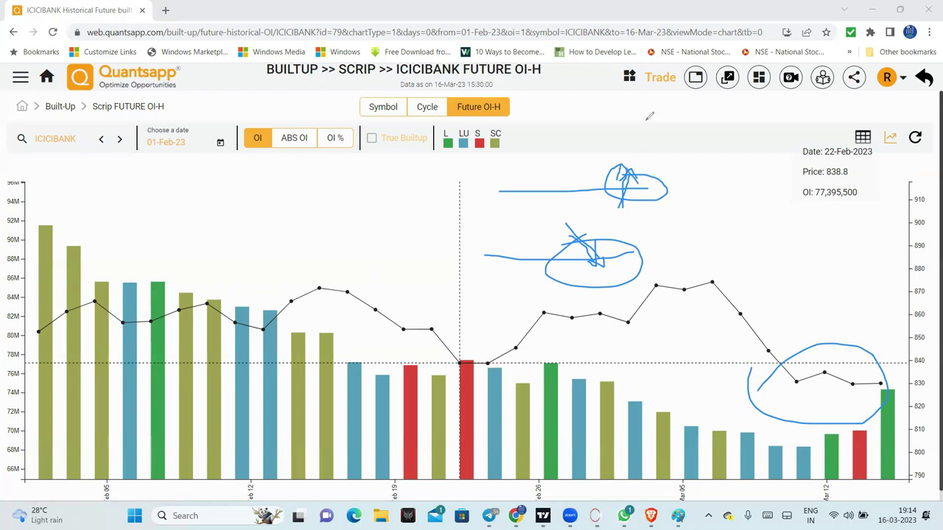
{"action": "key", "text": "Escape"}
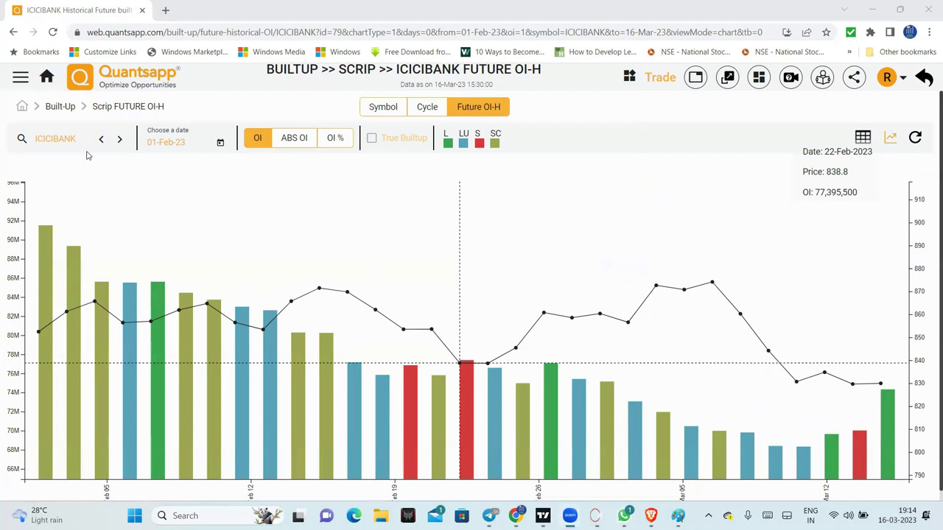
Switch the built-up chart to SBIN and examine its ABS OI view before returning to OI.
{"action": "left_click", "coordinate": [78, 137]}
{"action": "key", "text": "BackSpace"}
{"action": "key", "text": "BackSpace"}
{"action": "key", "text": "BackSpace"}
{"action": "key", "text": "BackSpace"}
{"action": "key", "text": "BackSpace"}
{"action": "key", "text": "BackSpace"}
{"action": "key", "text": "BackSpace"}
{"action": "key", "text": "BackSpace"}
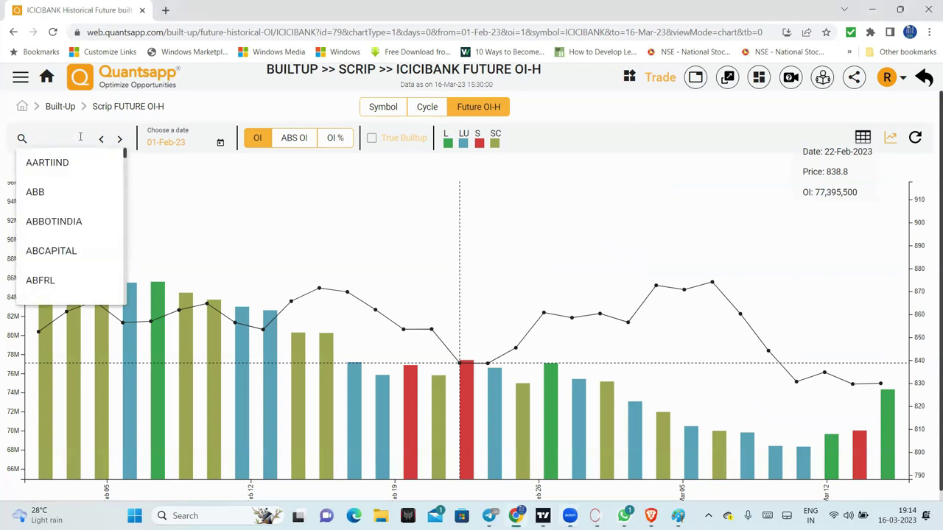
{"action": "type", "text": "SBIN"}
{"action": "left_click", "coordinate": [73, 159]}
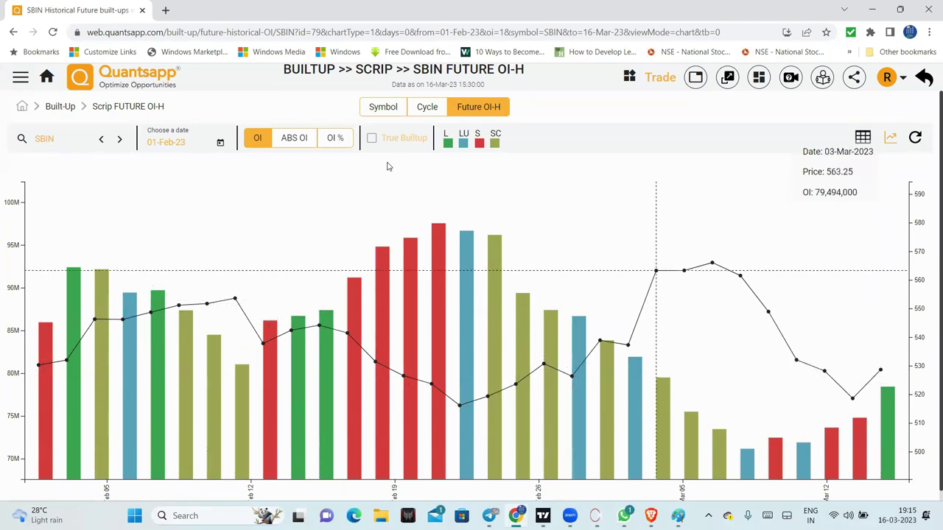
{"action": "left_click", "coordinate": [294, 139]}
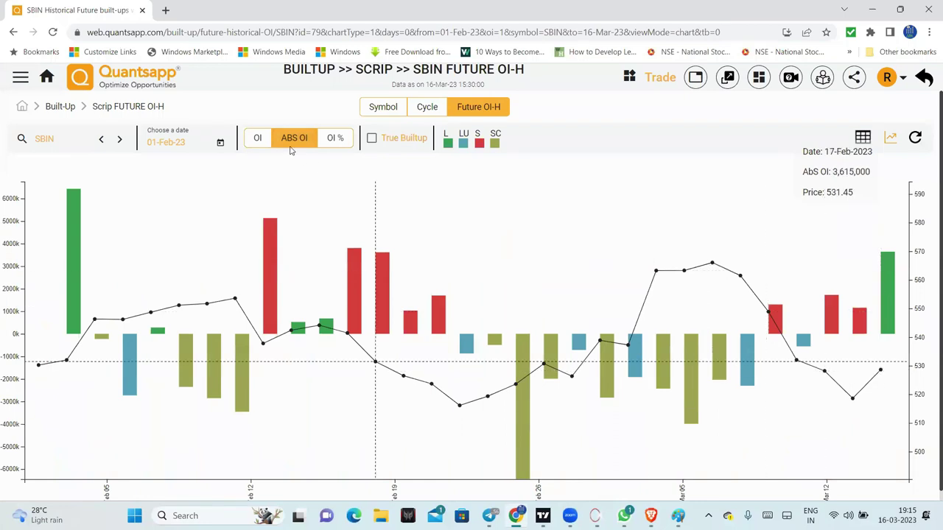
{"action": "left_click", "coordinate": [257, 139]}
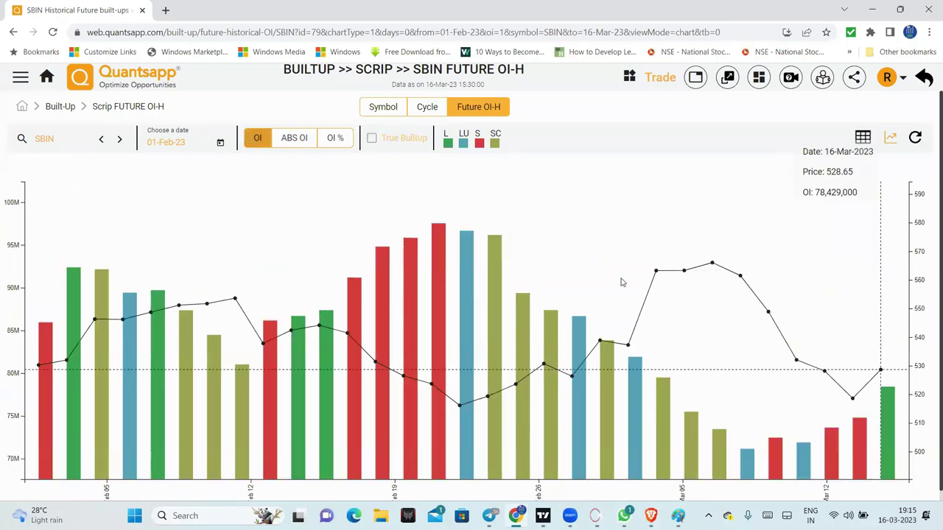
Switch the futures built-up chart from SBIN to KOTAKBANK.
{"action": "left_click", "coordinate": [60, 138]}
{"action": "key", "text": "BackSpace"}
{"action": "key", "text": "BackSpace"}
{"action": "key", "text": "BackSpace"}
{"action": "key", "text": "BackSpace"}
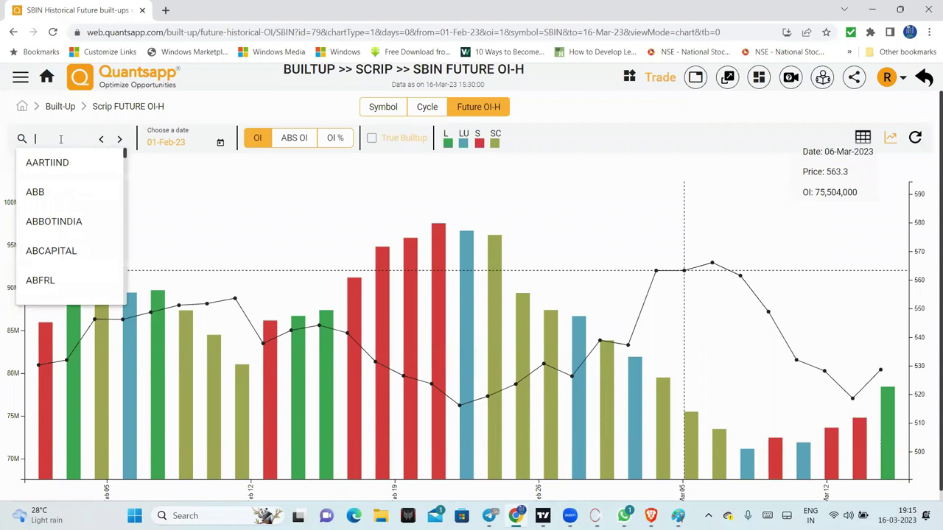
{"action": "type", "text": "Ko"}
{"action": "left_click", "coordinate": [81, 162]}
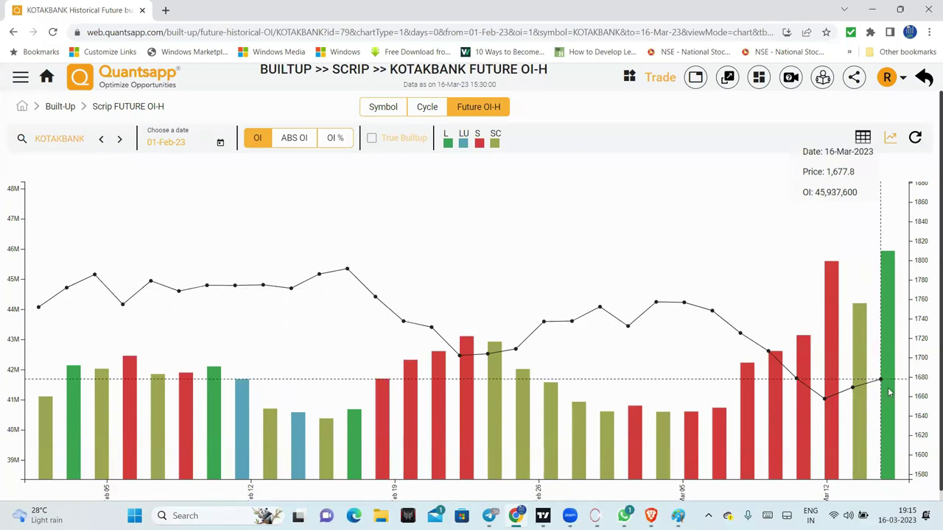
Compare KOTAKBANK's ABS OI and OI views, checking the latest bar, and return the chart to OI.
{"action": "left_click", "coordinate": [298, 140]}
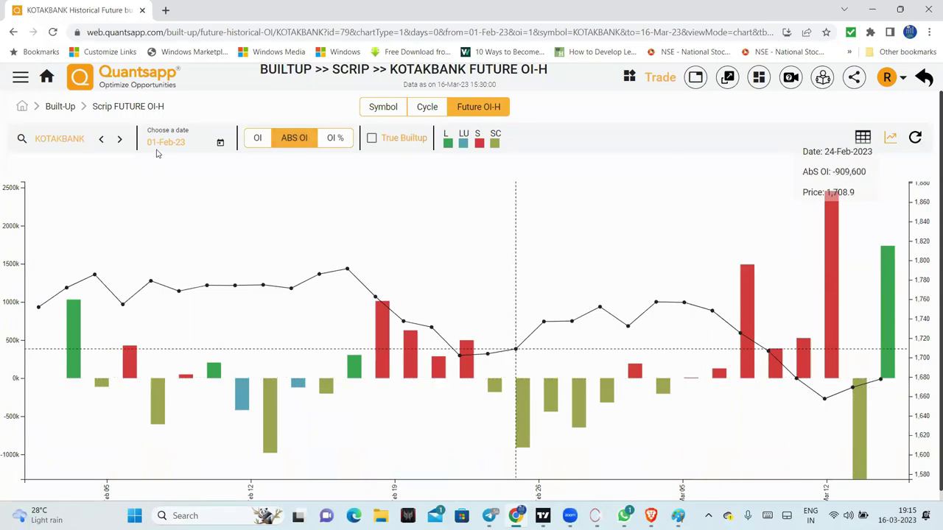
{"action": "left_click", "coordinate": [261, 141]}
{"action": "left_click", "coordinate": [294, 139]}
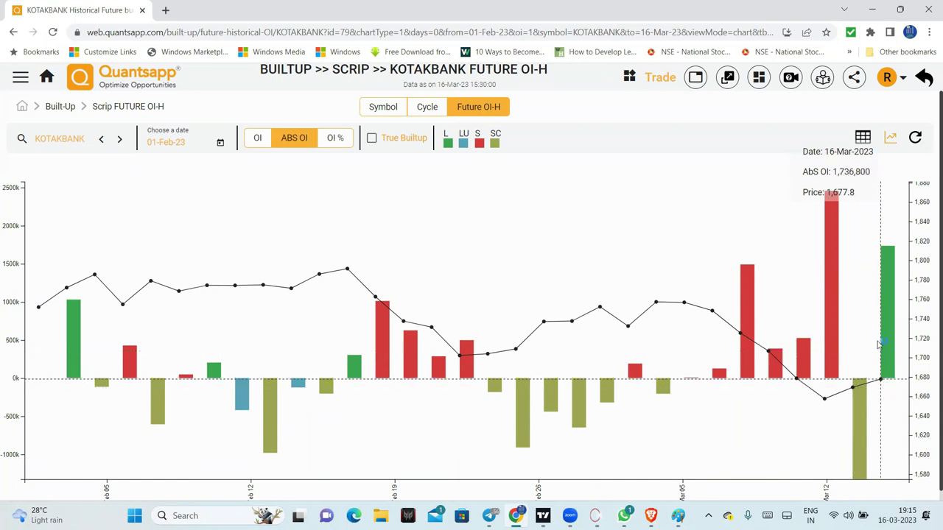
{"action": "left_click", "coordinate": [257, 138]}
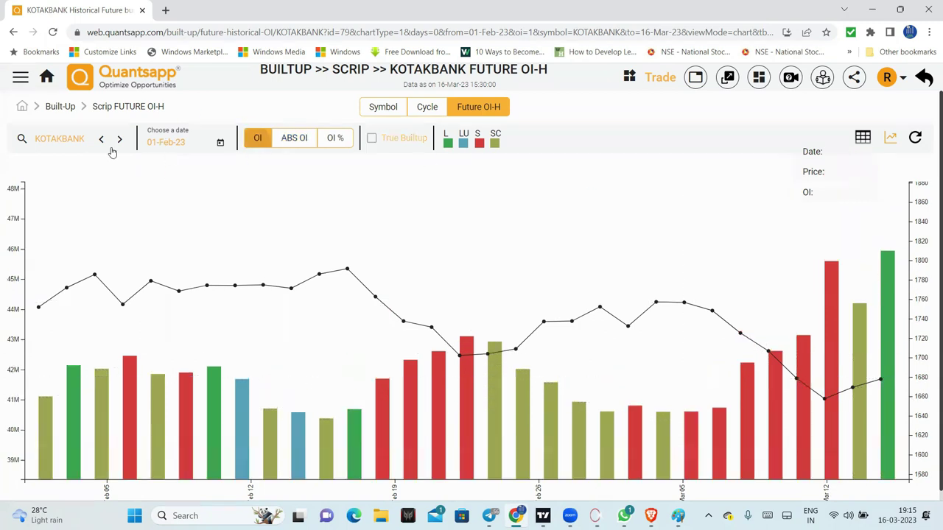
Switch the built-up chart to AXISBANK and examine its OI bars against the price line.
{"action": "key", "text": "BackSpace"}
{"action": "key", "text": "BackSpace"}
{"action": "key", "text": "BackSpace"}
{"action": "key", "text": "BackSpace"}
{"action": "key", "text": "BackSpace"}
{"action": "key", "text": "BackSpace"}
{"action": "key", "text": "BackSpace"}
{"action": "key", "text": "BackSpace"}
{"action": "key", "text": "BackSpace"}
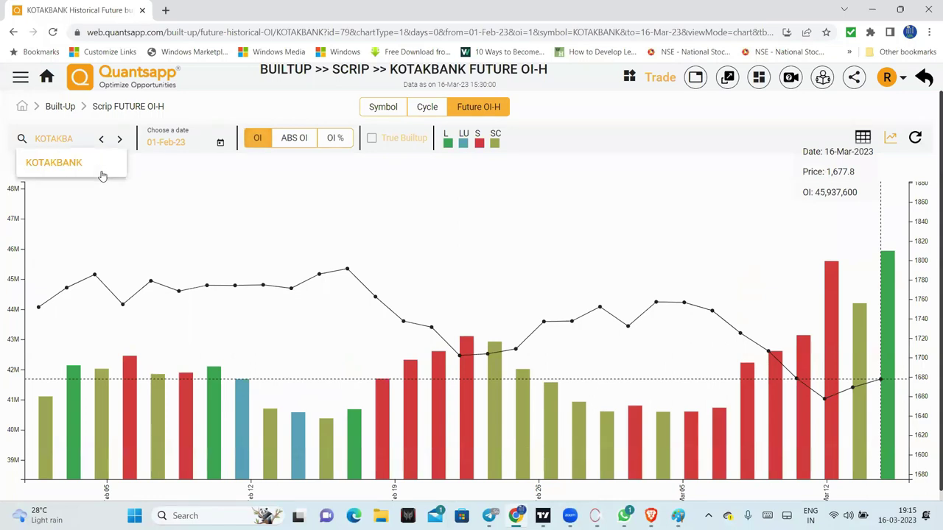
{"action": "type", "text": "AXIX"}
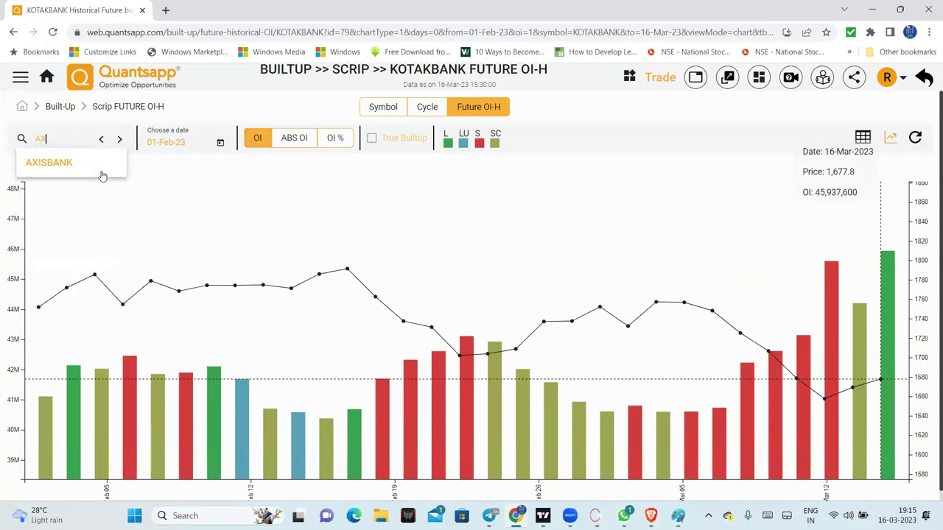
{"action": "key", "text": "BackSpace"}
{"action": "key", "text": "BackSpace"}
{"action": "type", "text": "I"}
{"action": "left_click", "coordinate": [76, 160]}
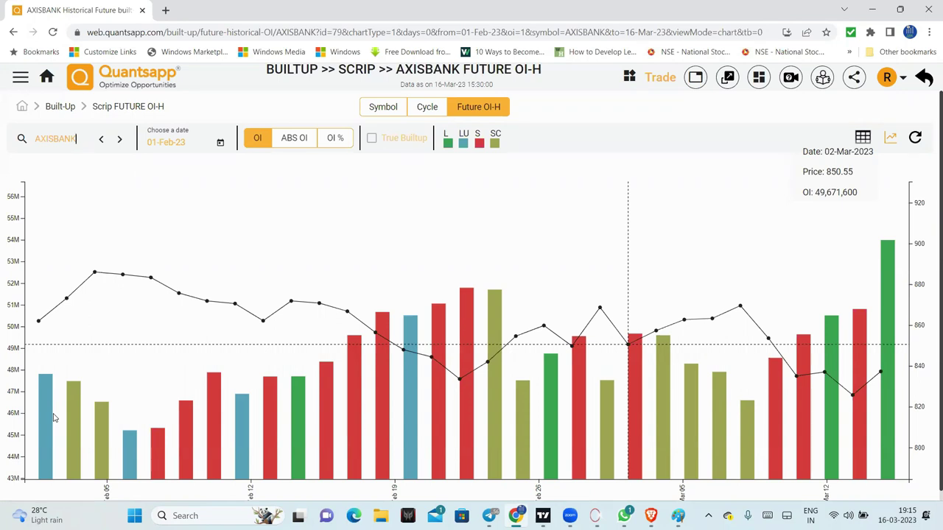
Switch the built-up chart to BANKNIFTY and examine its ABS OI view before returning to OI.
{"action": "key", "text": "BackSpace"}
{"action": "key", "text": "BackSpace"}
{"action": "key", "text": "BackSpace"}
{"action": "key", "text": "BackSpace"}
{"action": "key", "text": "BackSpace"}
{"action": "key", "text": "BackSpace"}
{"action": "key", "text": "BackSpace"}
{"action": "key", "text": "BackSpace"}
{"action": "type", "text": "BANK"}
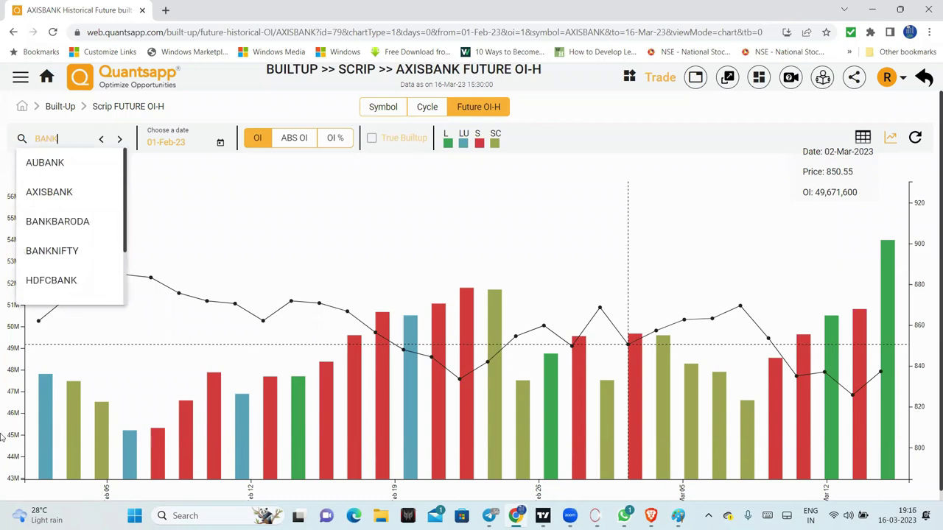
{"action": "left_click", "coordinate": [74, 253]}
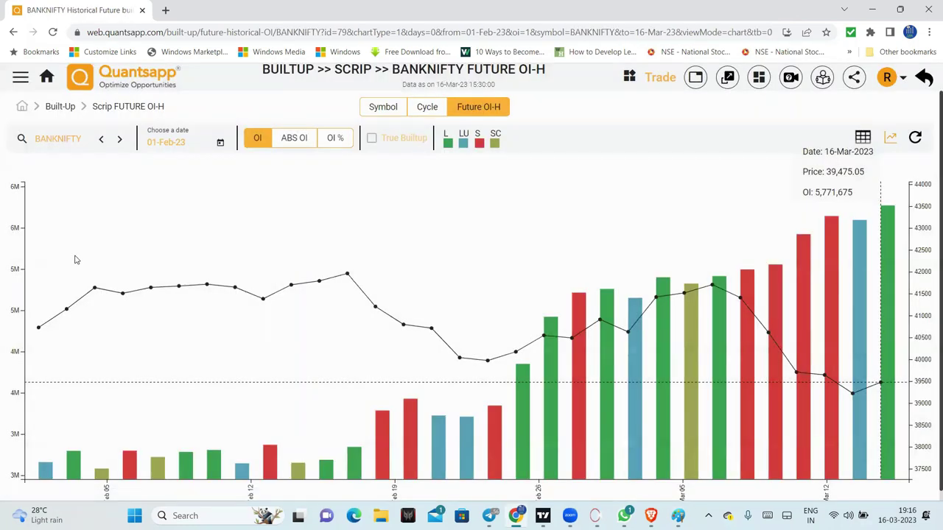
{"action": "left_click", "coordinate": [293, 137]}
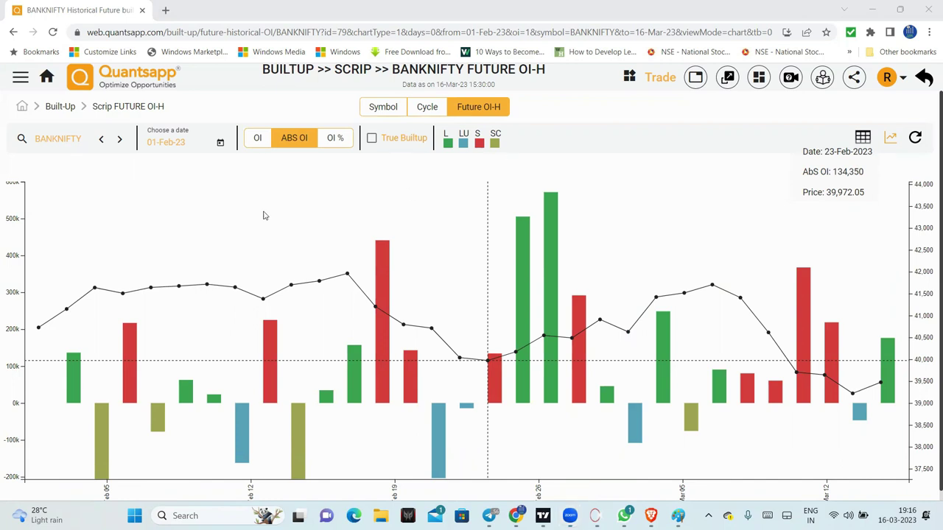
{"action": "left_click", "coordinate": [252, 140]}
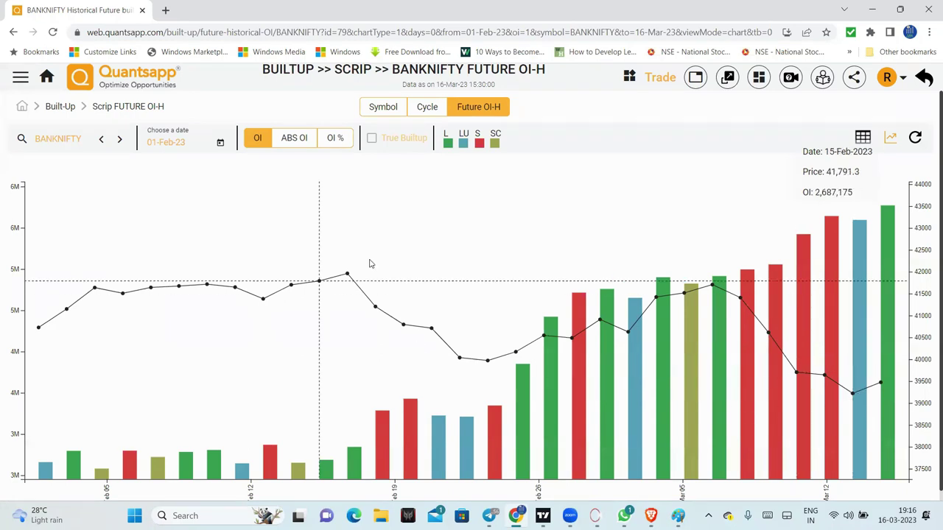
Switch the built-up chart to NIFTY, check its ABS OI view, and inspect the 16-Mar-2023 bar in the OI view.
{"action": "left_click", "coordinate": [81, 138]}
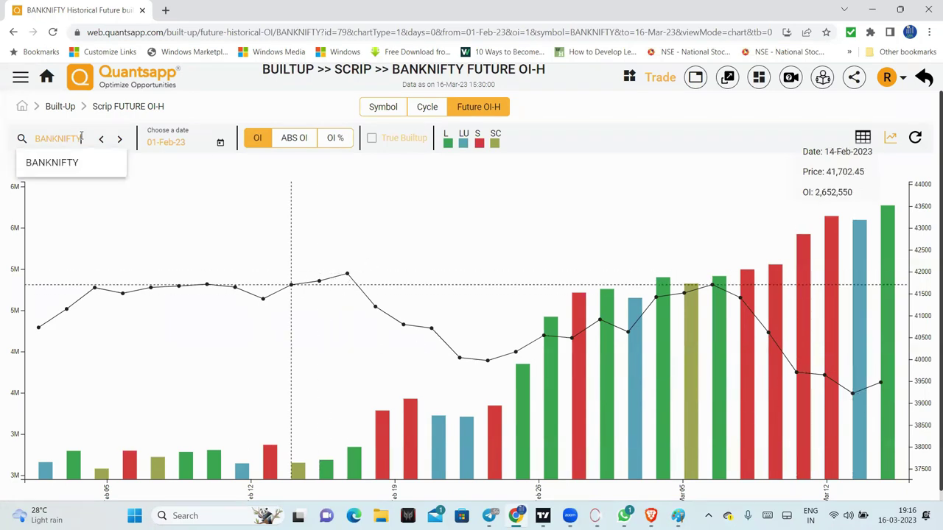
{"action": "key", "text": "ctrl+a"}
{"action": "key", "text": "BackSpace"}
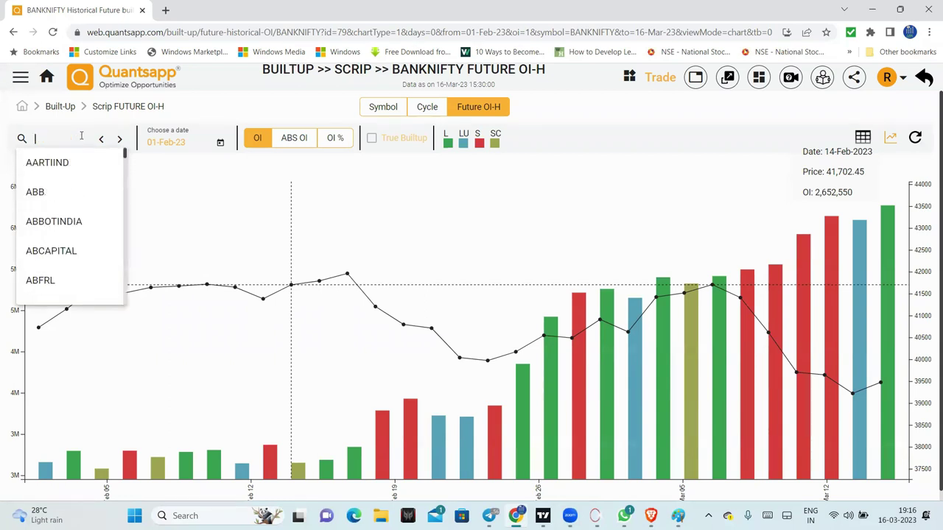
{"action": "type", "text": "NIFTY"}
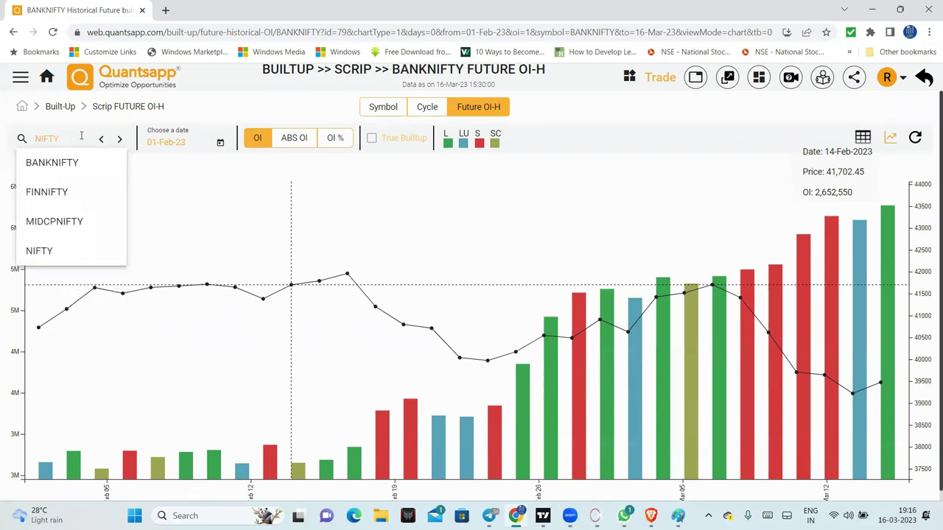
{"action": "left_click", "coordinate": [65, 255]}
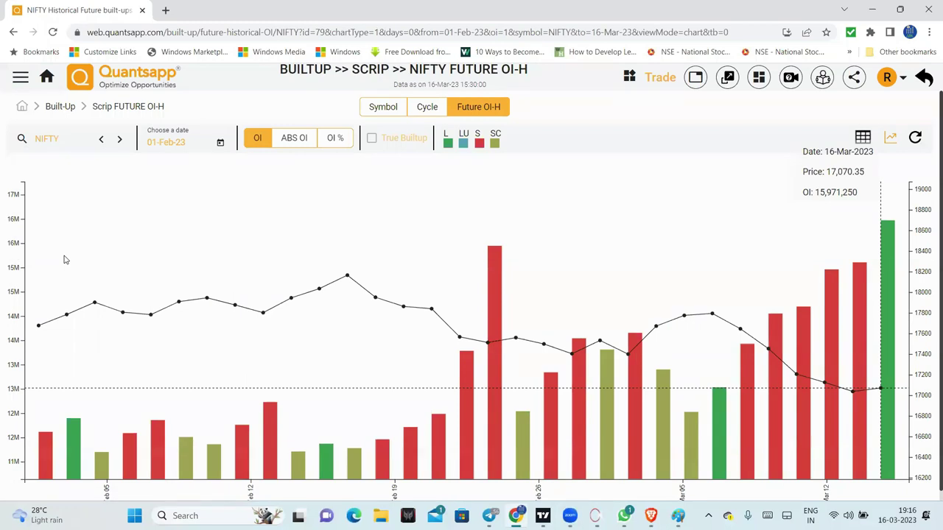
{"action": "left_click", "coordinate": [287, 144]}
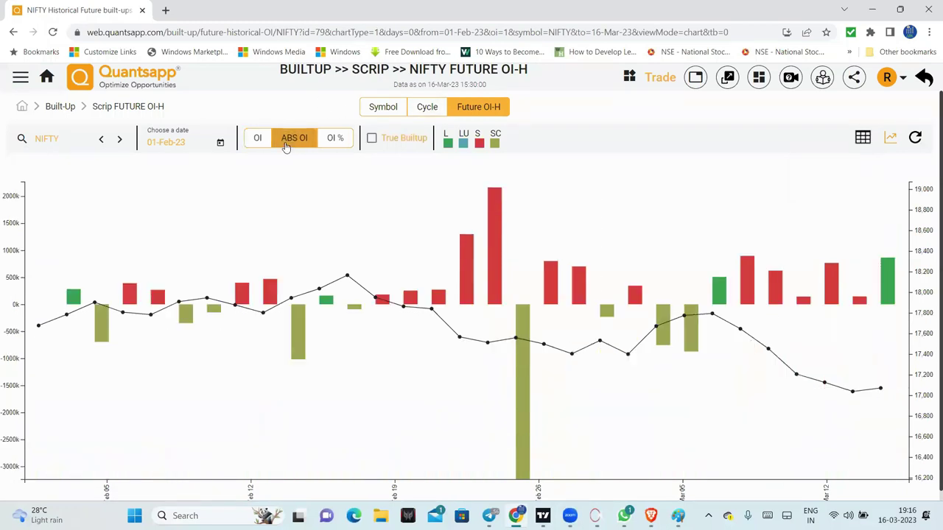
{"action": "left_click", "coordinate": [260, 144]}
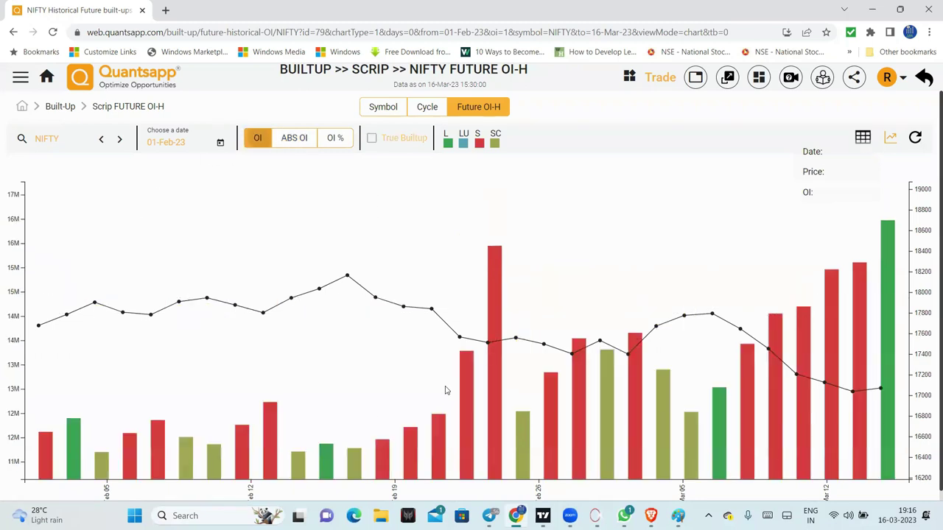
{"action": "mouse_move", "coordinate": [897, 333]}
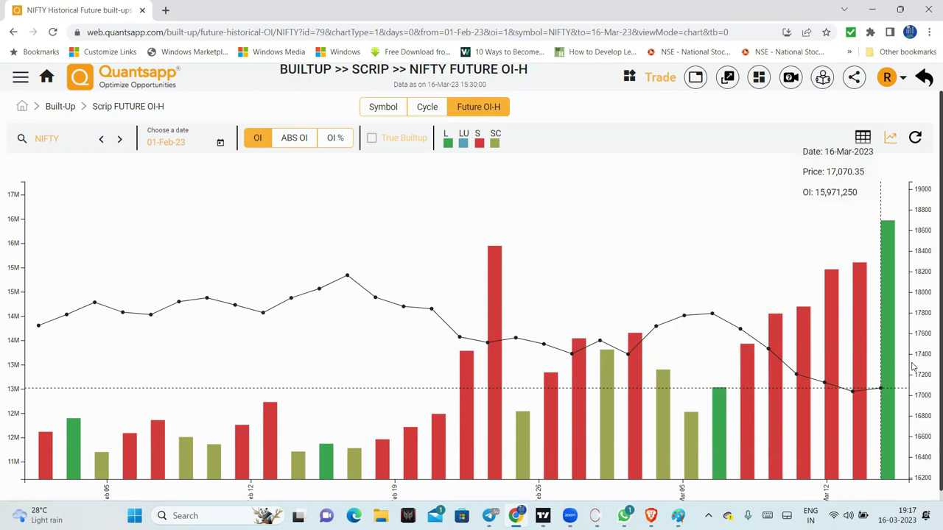
Switch the built-up chart to RELIANCE and examine its ABS OI view before returning to OI.
{"action": "left_click", "coordinate": [67, 138]}
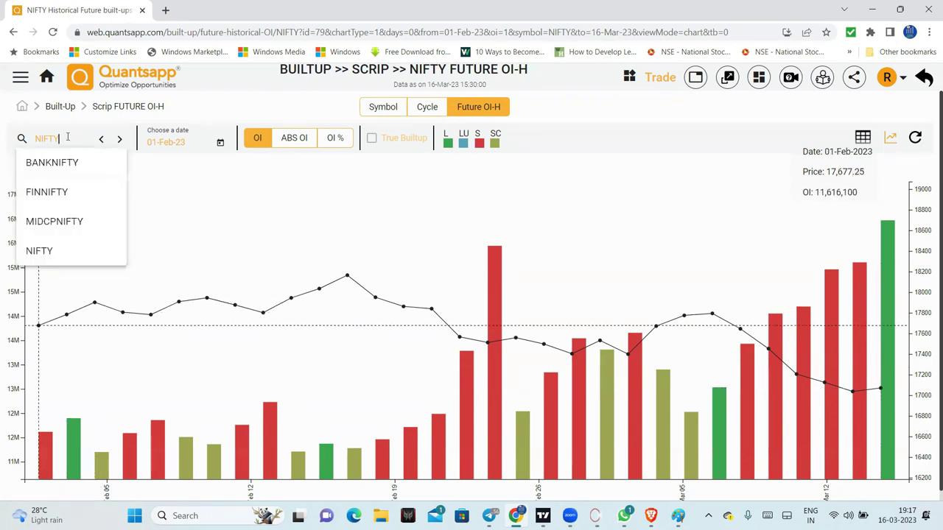
{"action": "key", "text": "BackSpace"}
{"action": "key", "text": "BackSpace"}
{"action": "key", "text": "BackSpace"}
{"action": "key", "text": "BackSpace"}
{"action": "key", "text": "BackSpace"}
{"action": "type", "text": "RELI"}
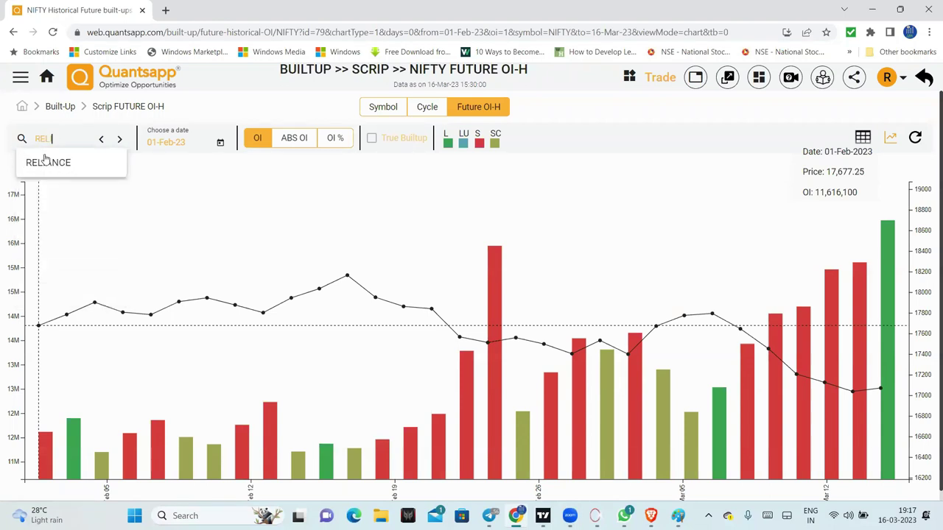
{"action": "left_click", "coordinate": [50, 161]}
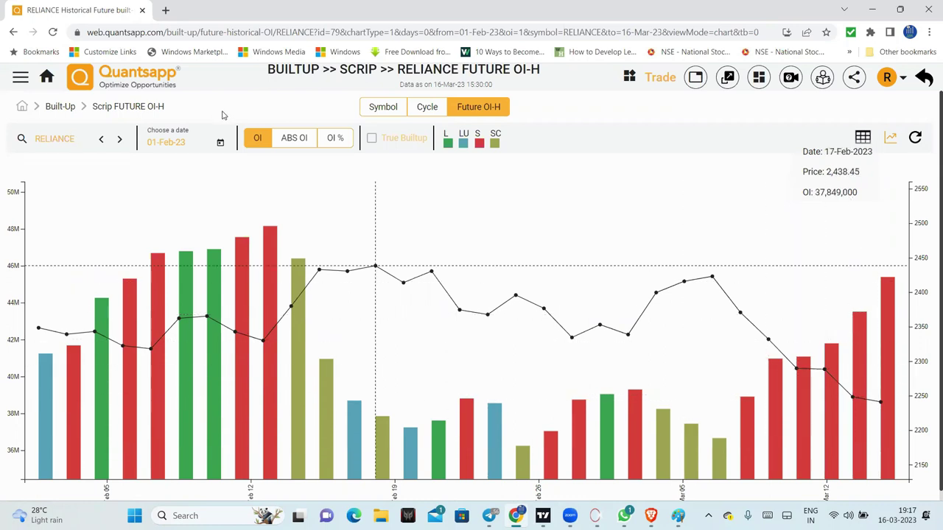
{"action": "left_click", "coordinate": [291, 139]}
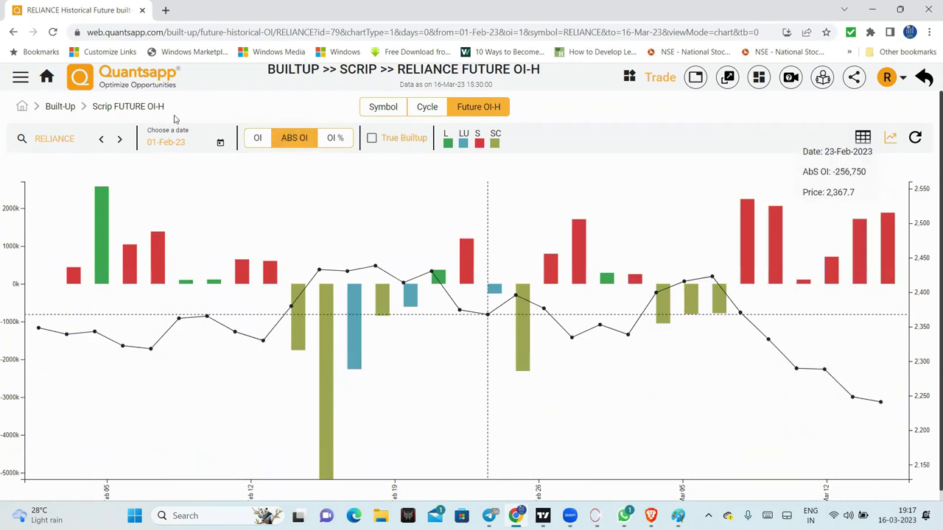
{"action": "left_click", "coordinate": [255, 140]}
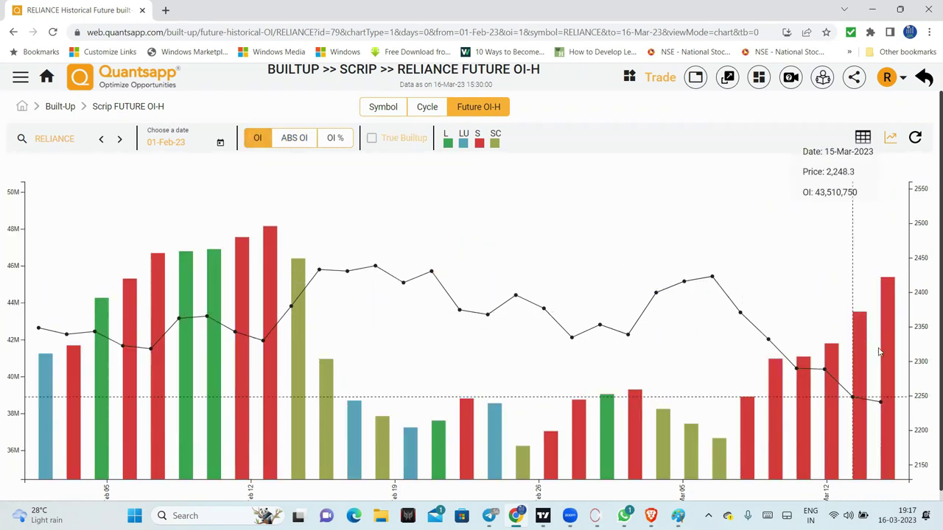